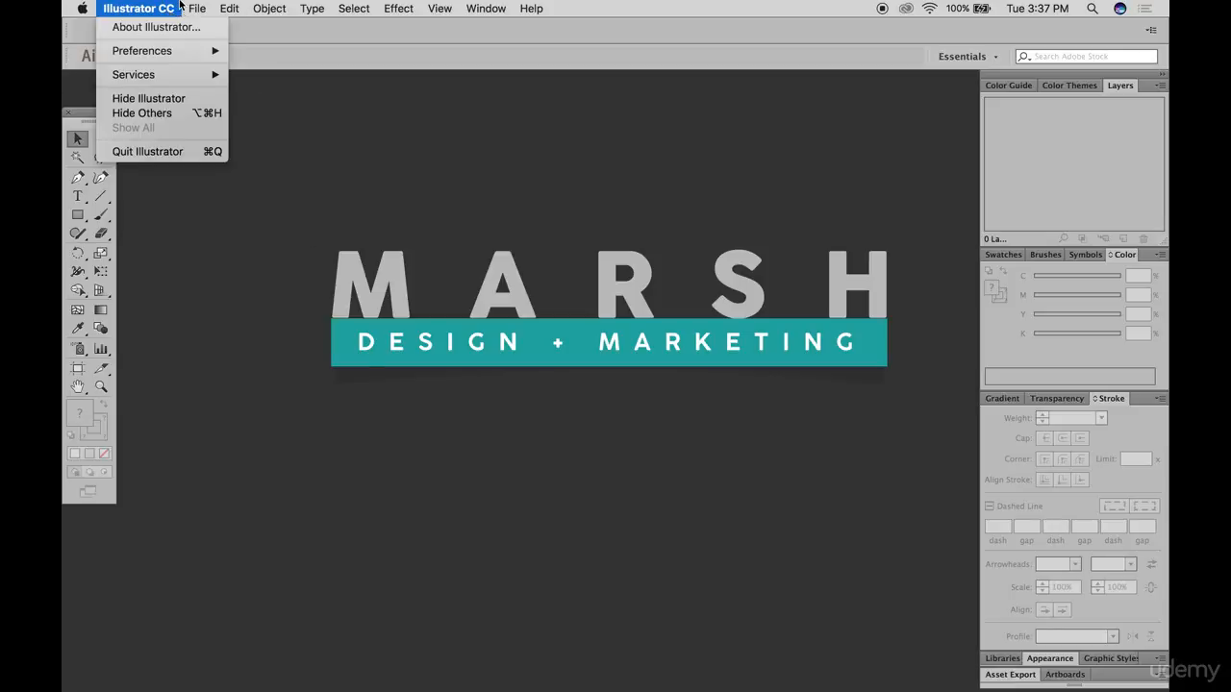
# Create a new one-artboard Letter-size document in inches, 8.5 x 11 in, with CMYK color mode.
pyautogui.click(206, 24)
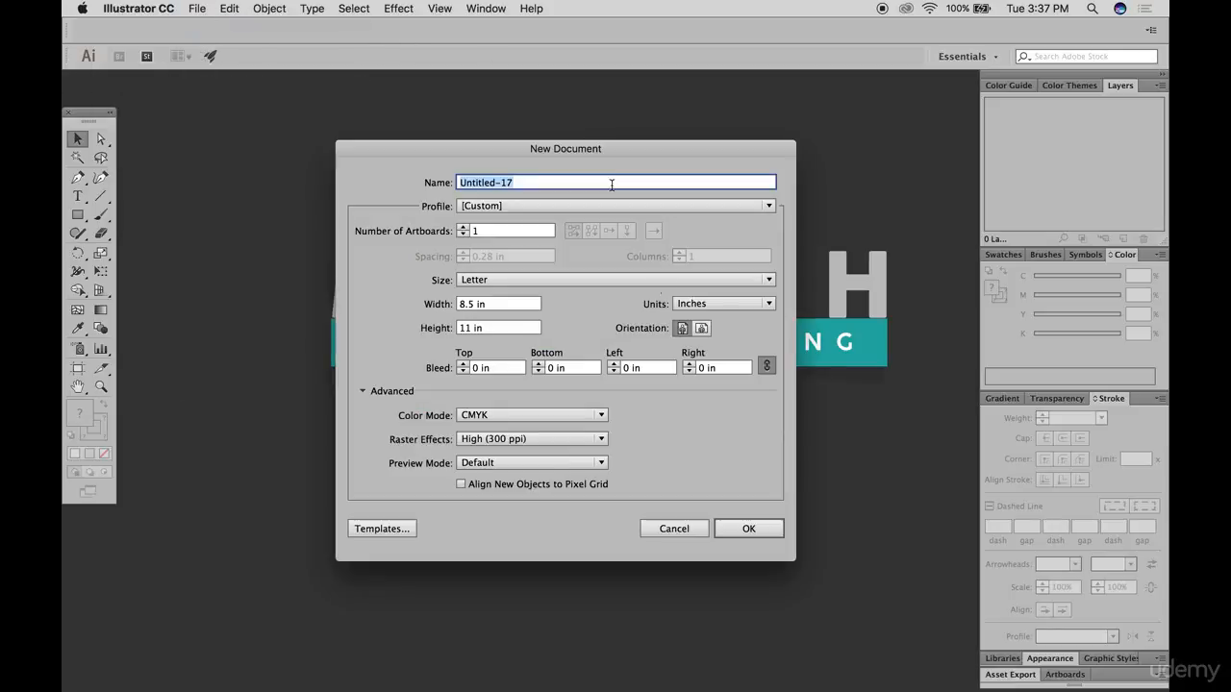
pyautogui.click(750, 532)
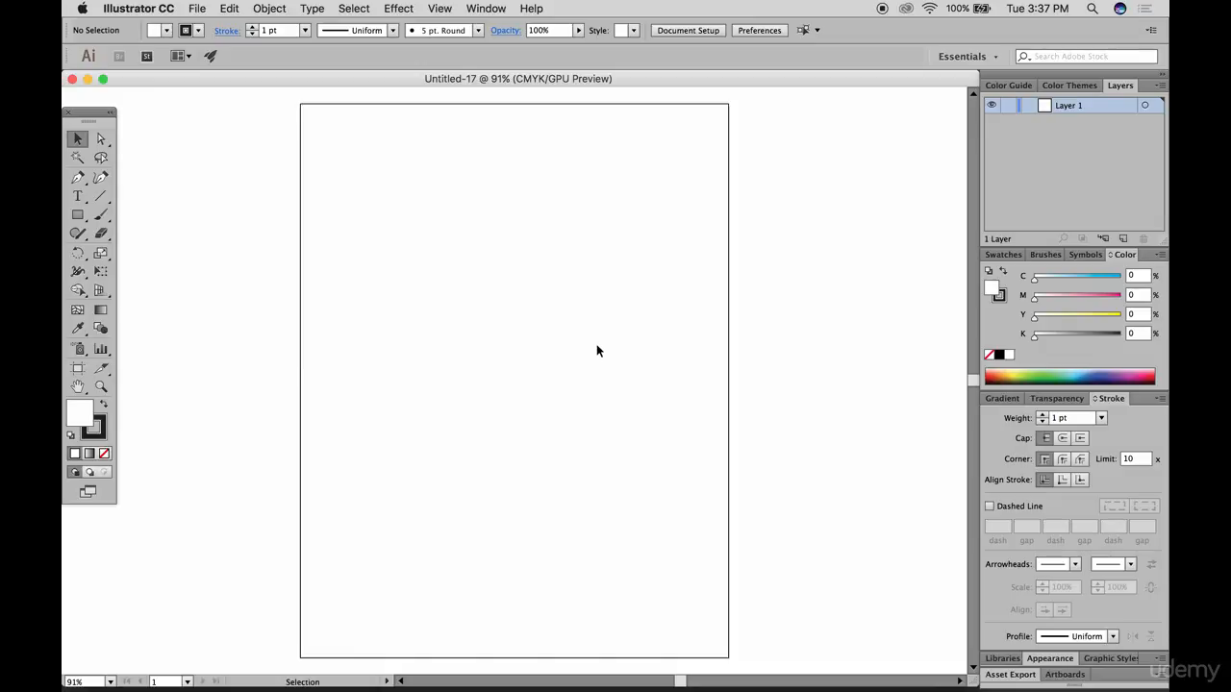
# Detach the Transparency controls from the dock and float them beside the artboard.
pyautogui.click(1042, 397)
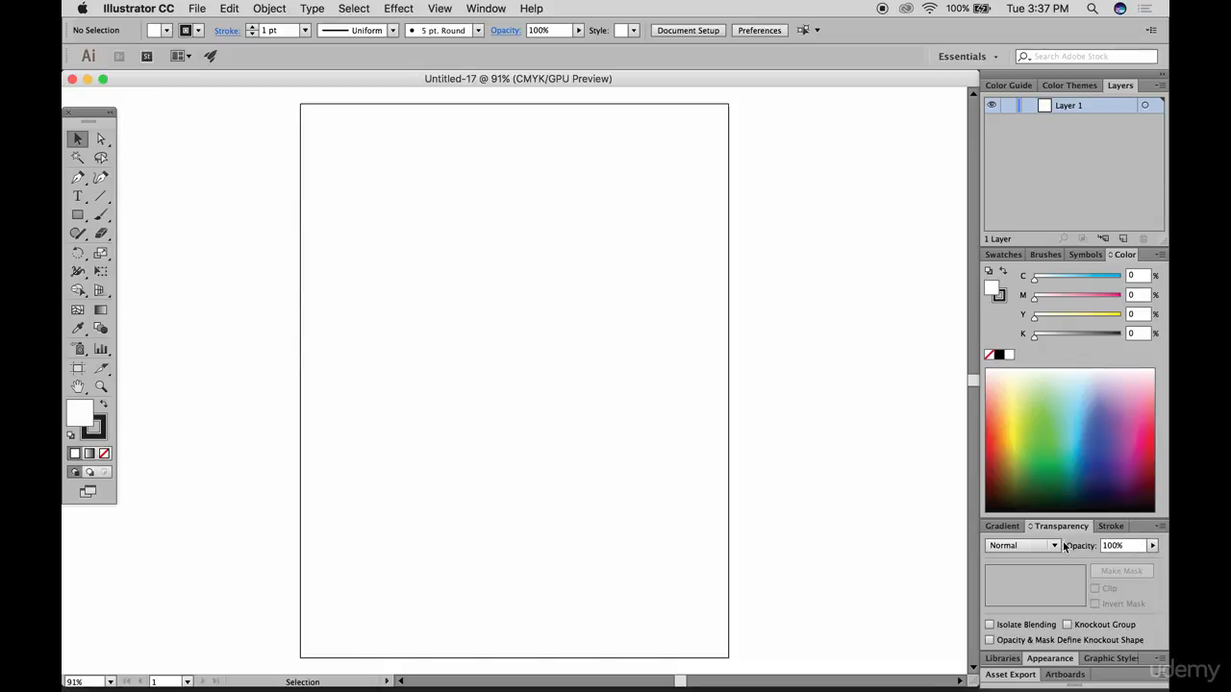
pyautogui.moveTo(1051, 530); pyautogui.dragTo(789, 301)
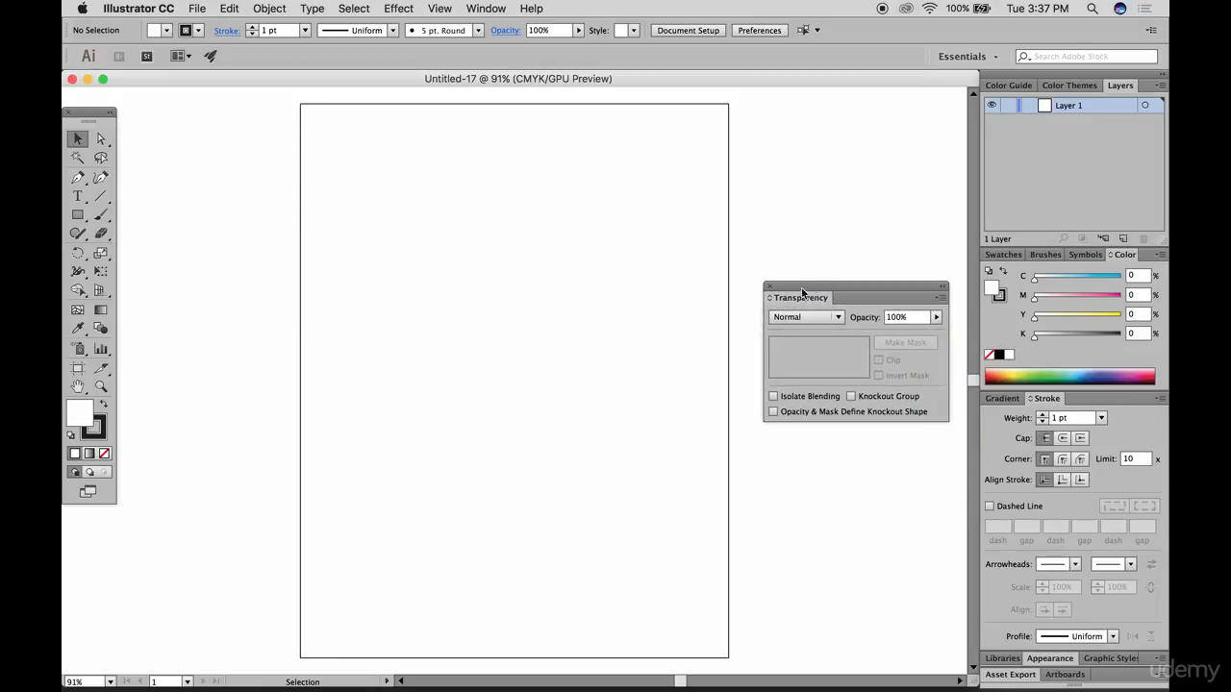
pyautogui.click(483, 8)
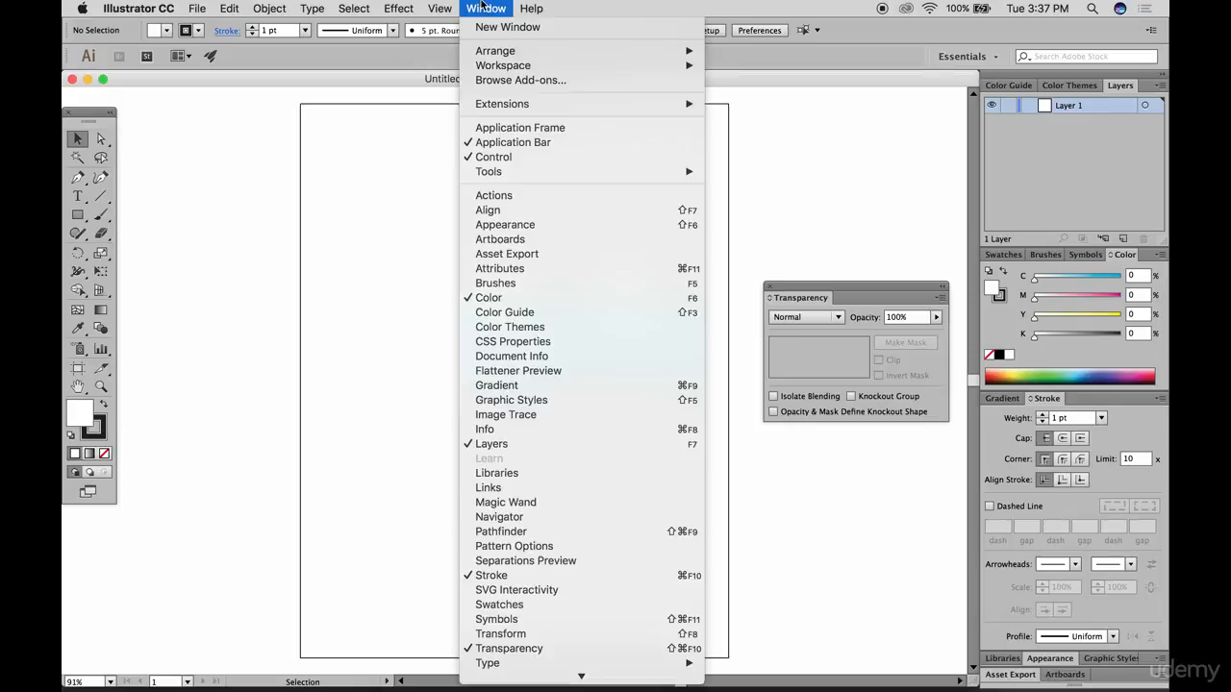
pyautogui.scroll(-2, 577, 596)
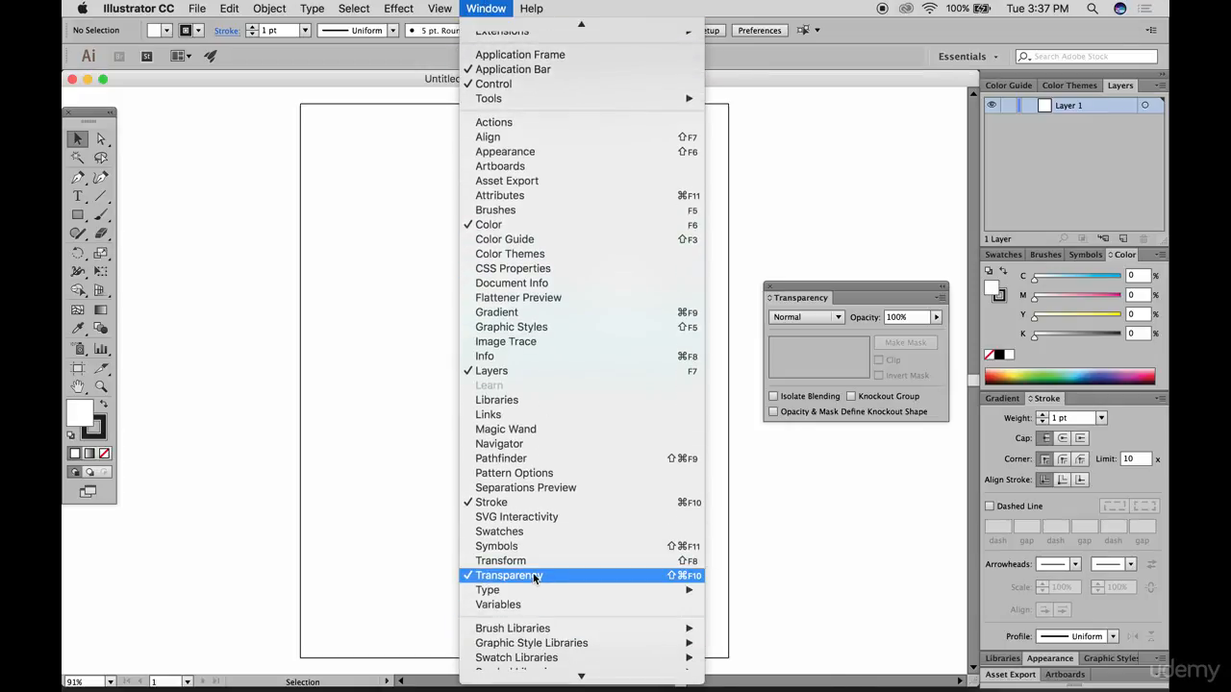
pyautogui.click(853, 501)
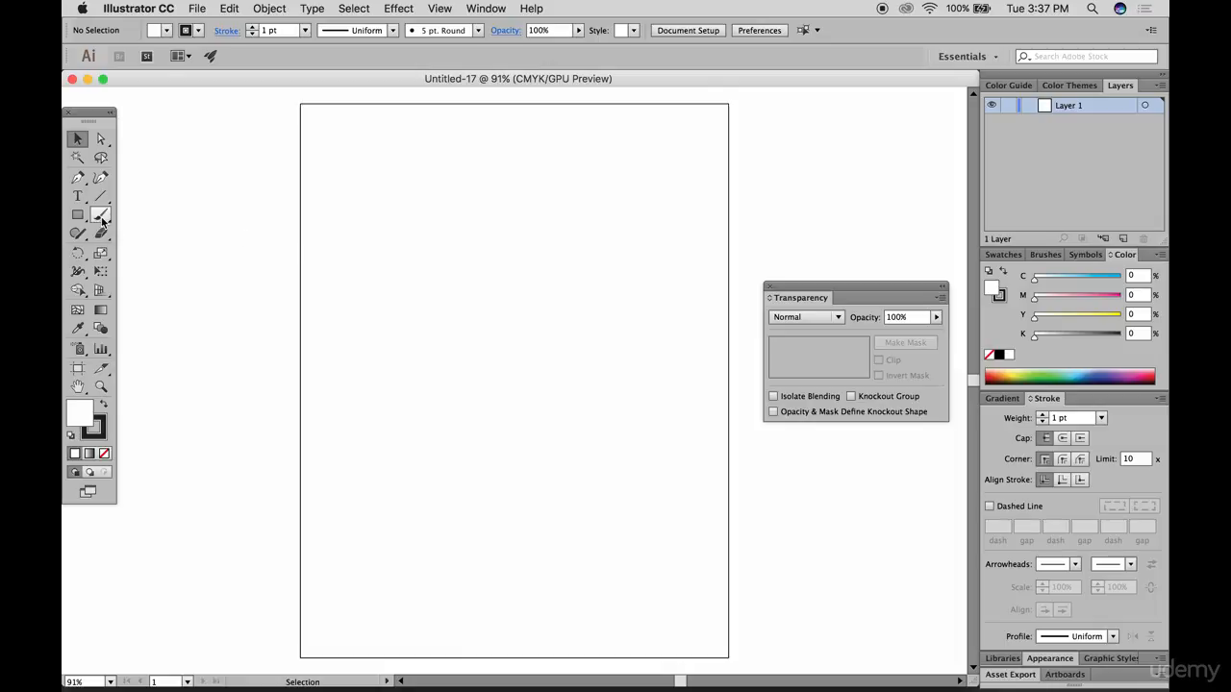
# Draw a circle about 3 in across near the artboard's upper left with the Ellipse tool, filled with dark yellow CDC82B.
pyautogui.moveTo(78, 215); pyautogui.dragTo(115, 247)
pyautogui.doubleClick(80, 414)
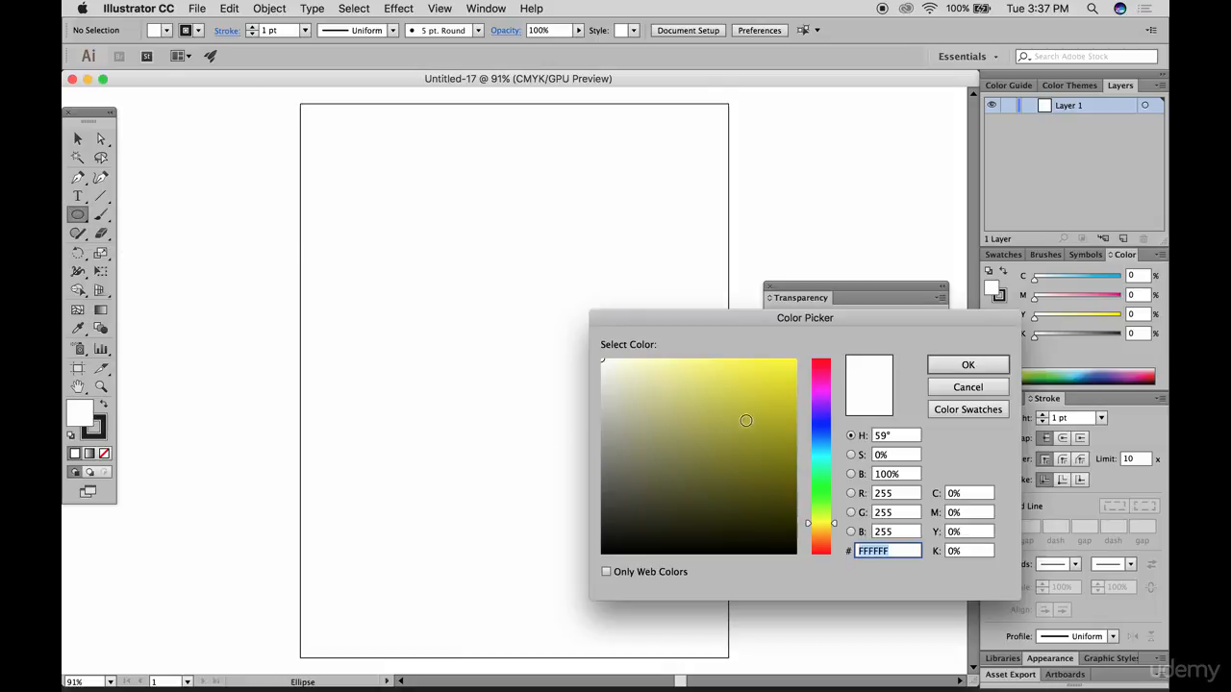
pyautogui.moveTo(746, 421); pyautogui.dragTo(786, 394)
pyautogui.click(968, 364)
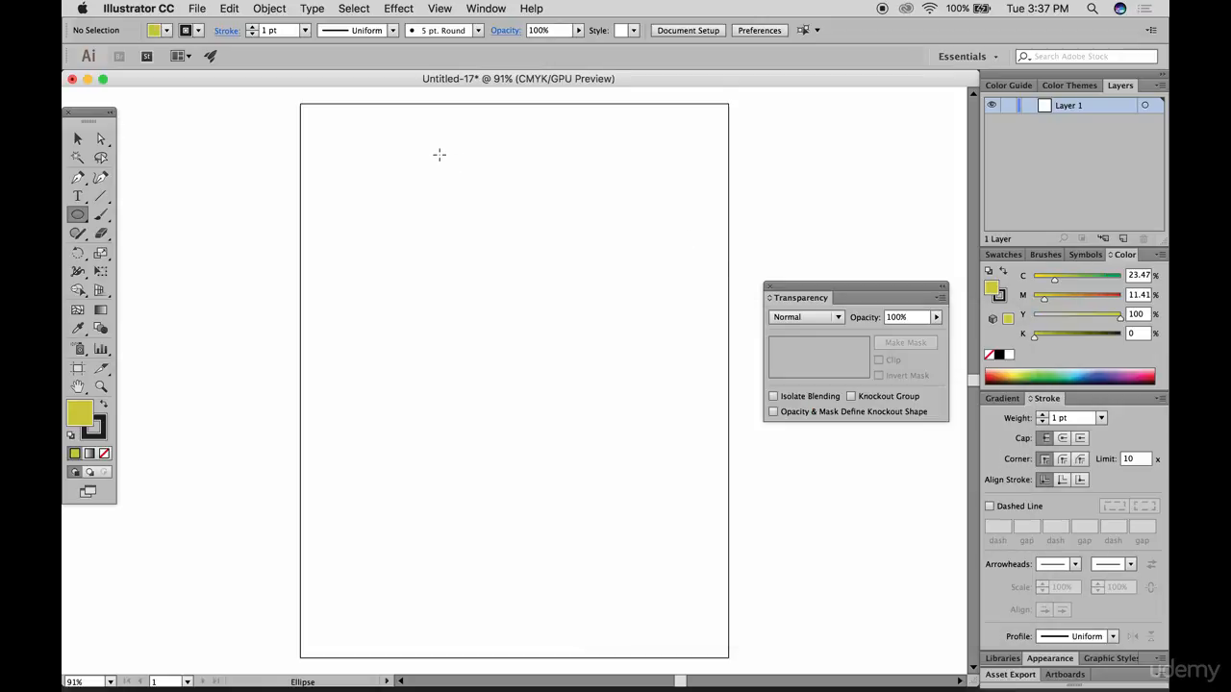
pyautogui.moveTo(355, 128); pyautogui.dragTo(507, 281)
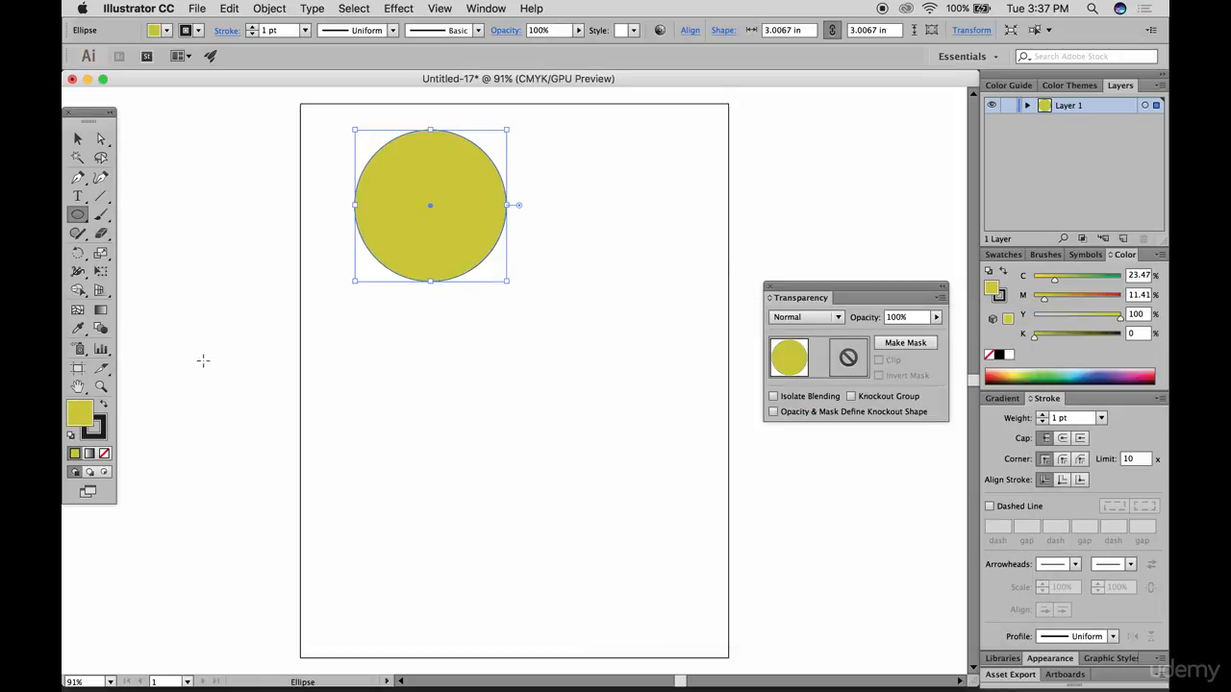
# Remove the stroke from the yellow circle and make its fill the active color attribute.
pyautogui.click(96, 428)
pyautogui.click(104, 452)
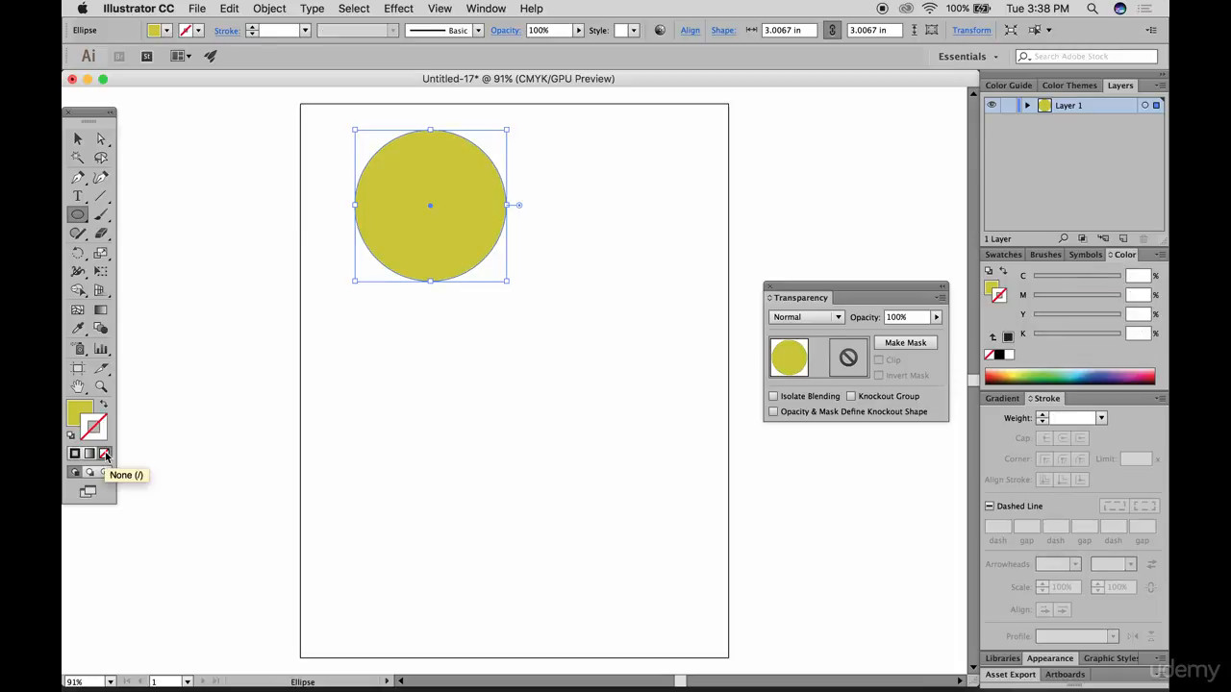
pyautogui.click(87, 416)
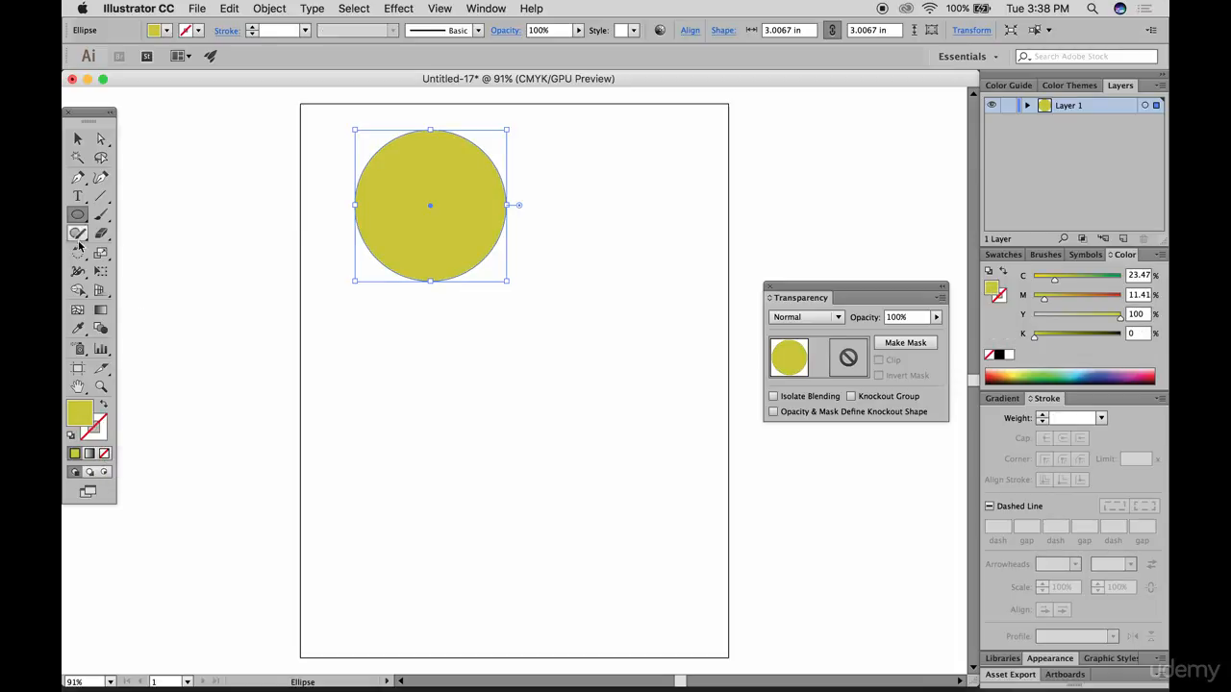
# Duplicate the yellow circle twice, placing one copy mid-artboard and the other near the artboard's lower left.
pyautogui.press('super+c')
pyautogui.press('super+v')
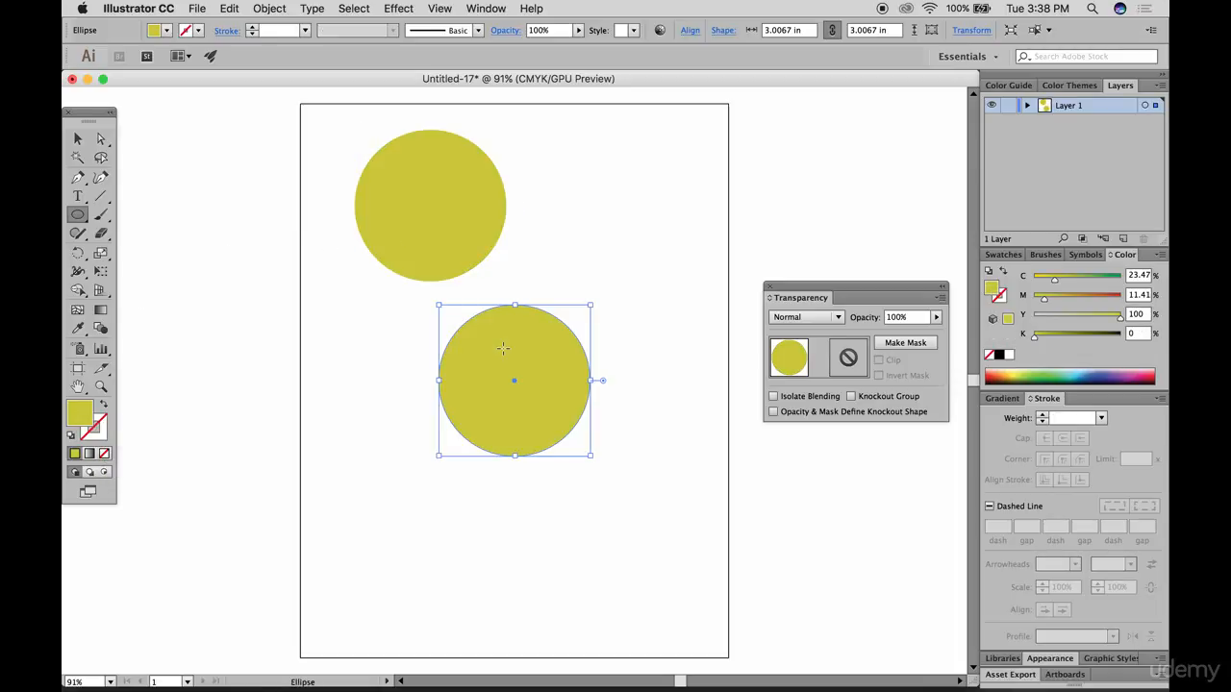
pyautogui.press('v')
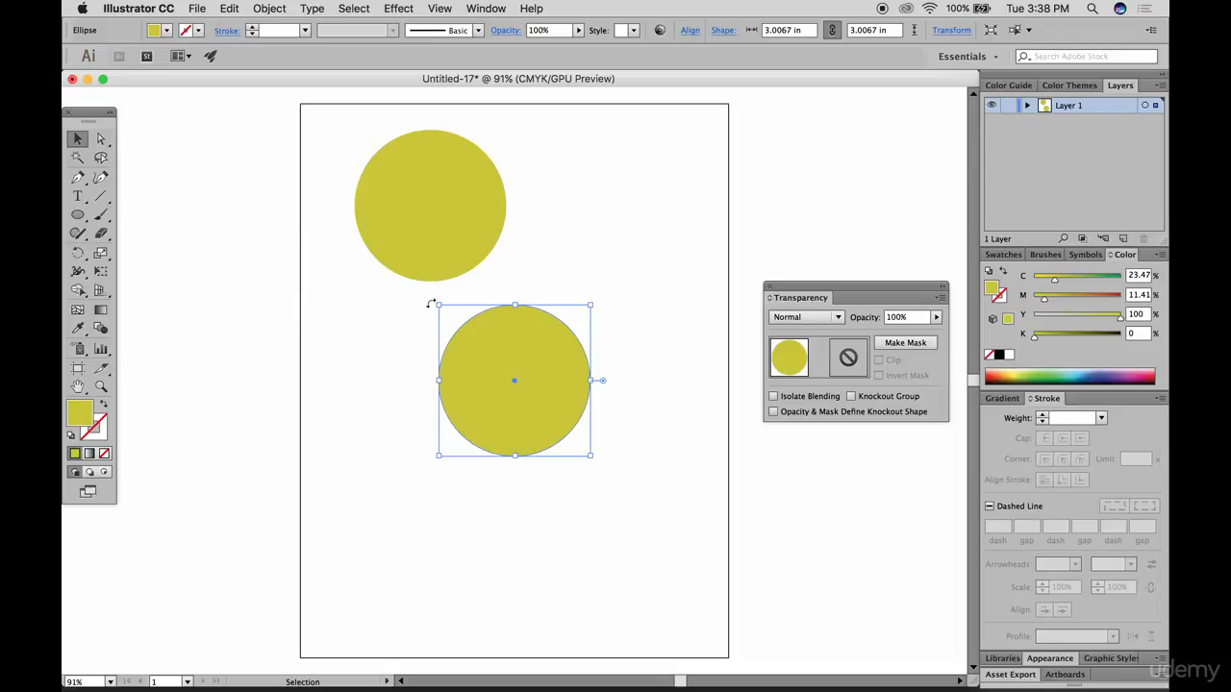
pyautogui.moveTo(489, 320); pyautogui.dragTo(390, 491)
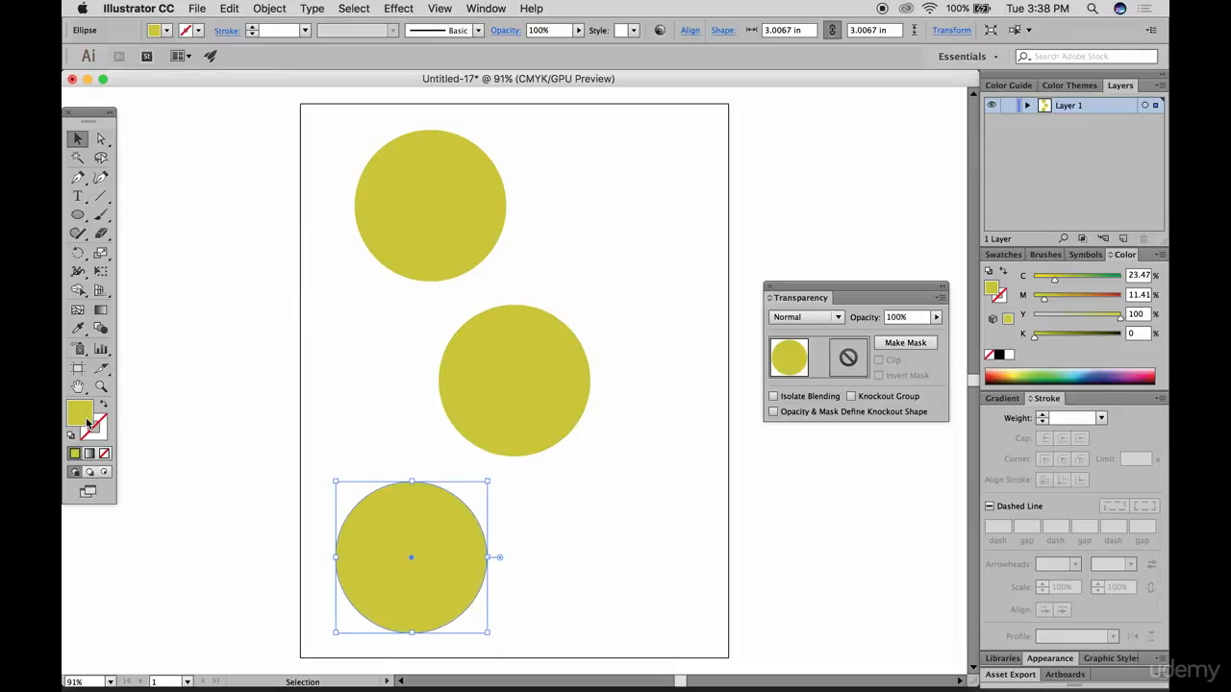
# Change the fill of the lowest circle to a bright green.
pyautogui.doubleClick(86, 423)
pyautogui.click(822, 484)
pyautogui.moveTo(774, 421); pyautogui.dragTo(777, 382)
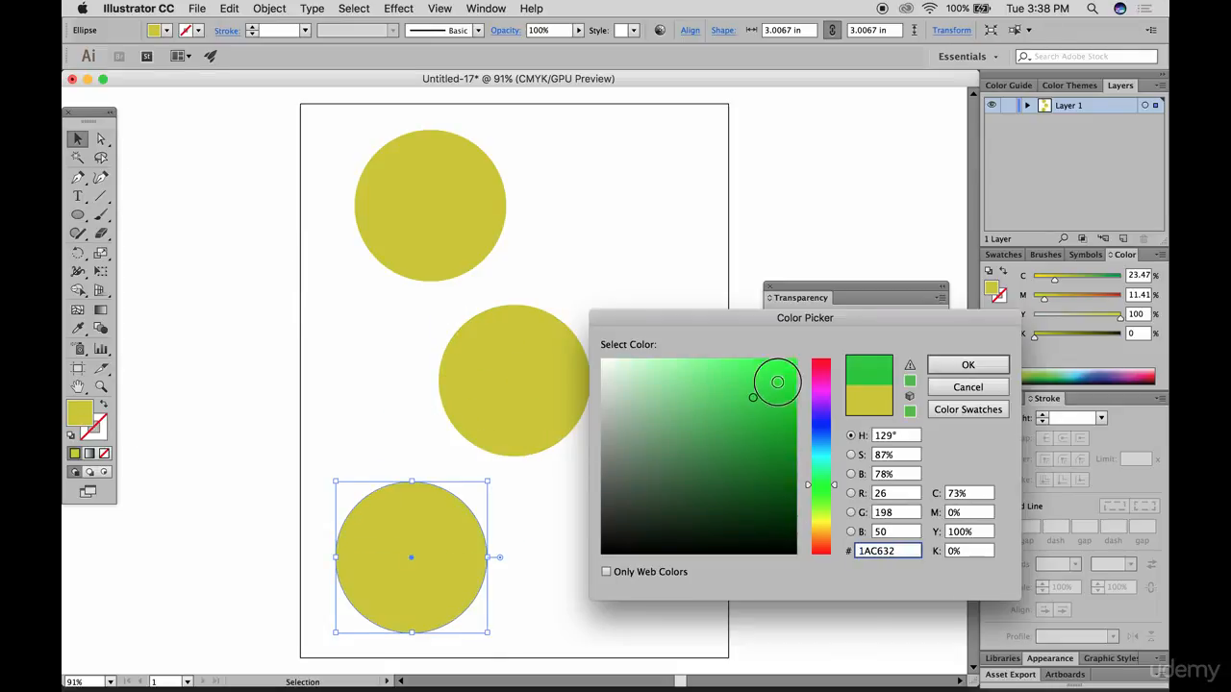
pyautogui.click(967, 365)
# Change the fill of the middle circle to light blue, about 55% cyan, and deselect it.
pyautogui.click(453, 357)
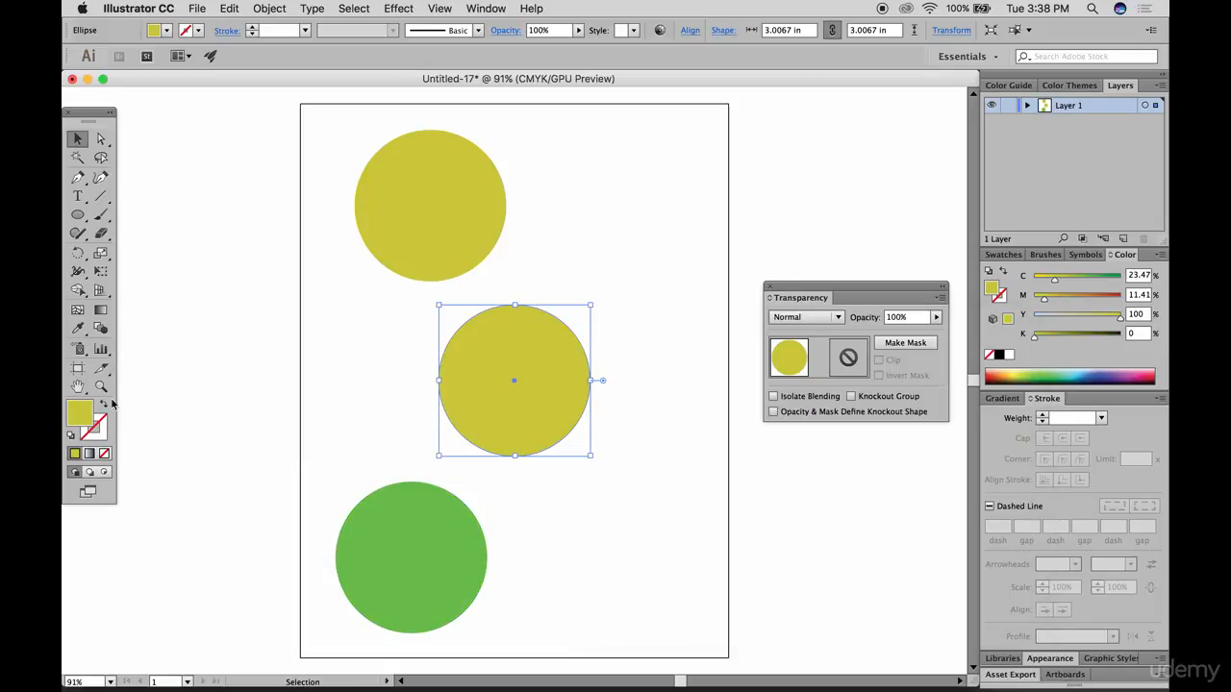
pyautogui.doubleClick(83, 413)
pyautogui.click(813, 429)
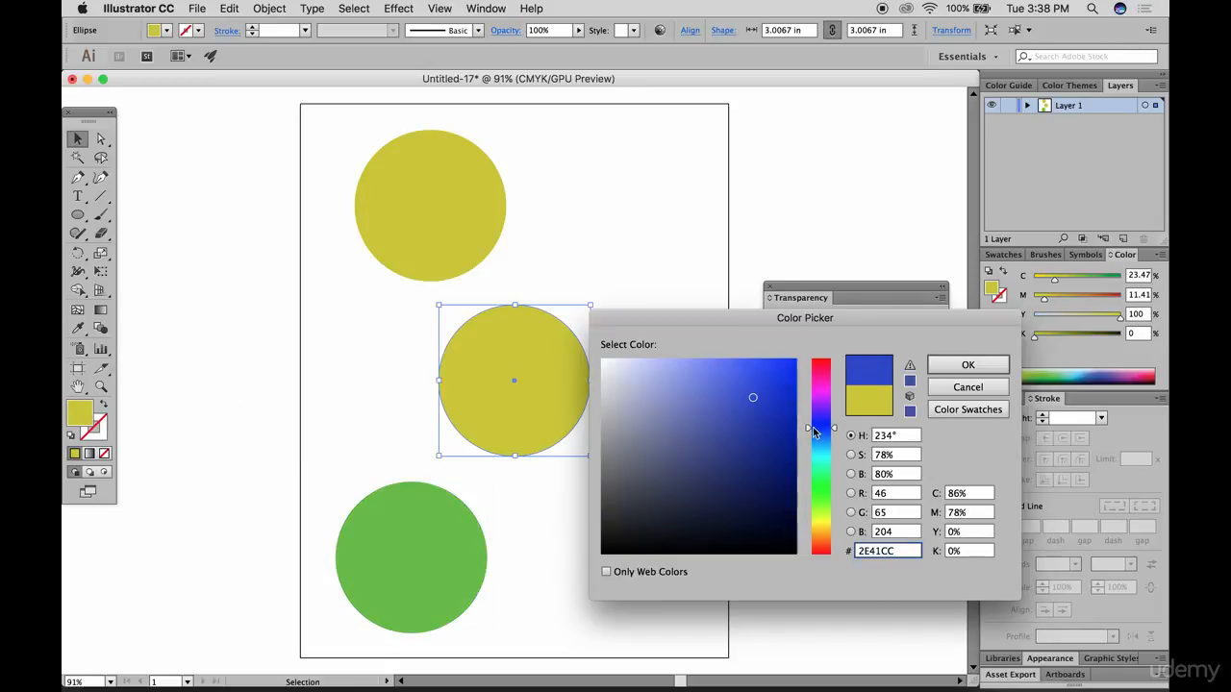
pyautogui.moveTo(775, 367); pyautogui.dragTo(737, 352)
pyautogui.click(821, 446)
pyautogui.click(967, 364)
pyautogui.click(637, 291)
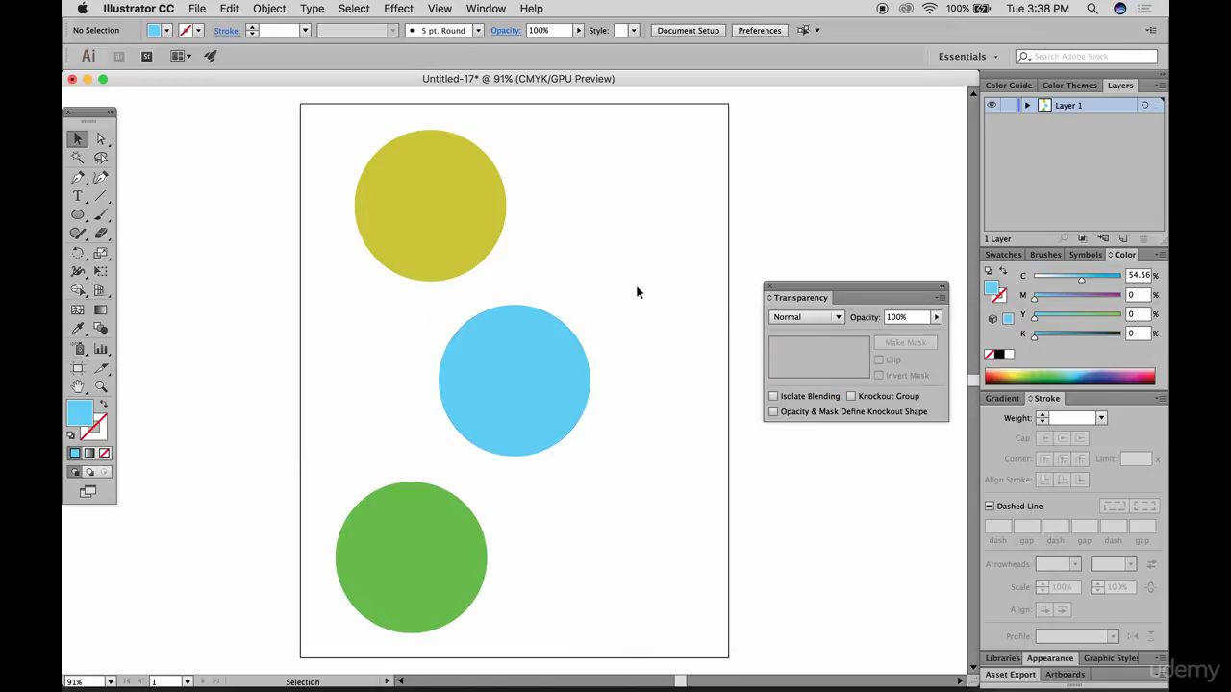
# Align all three circles on their horizontal centers and move them together to the middle of the artboard.
pyautogui.moveTo(287, 176); pyautogui.dragTo(550, 563)
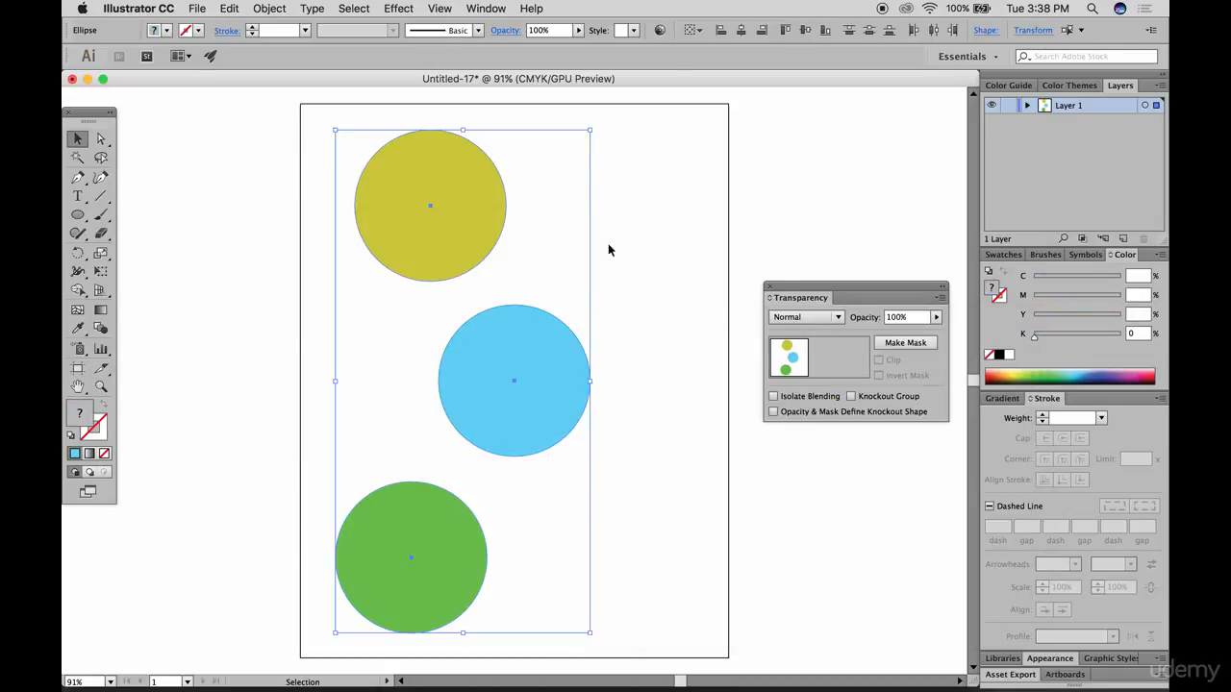
pyautogui.click(740, 32)
pyautogui.moveTo(470, 207); pyautogui.dragTo(538, 198)
pyautogui.click(685, 208)
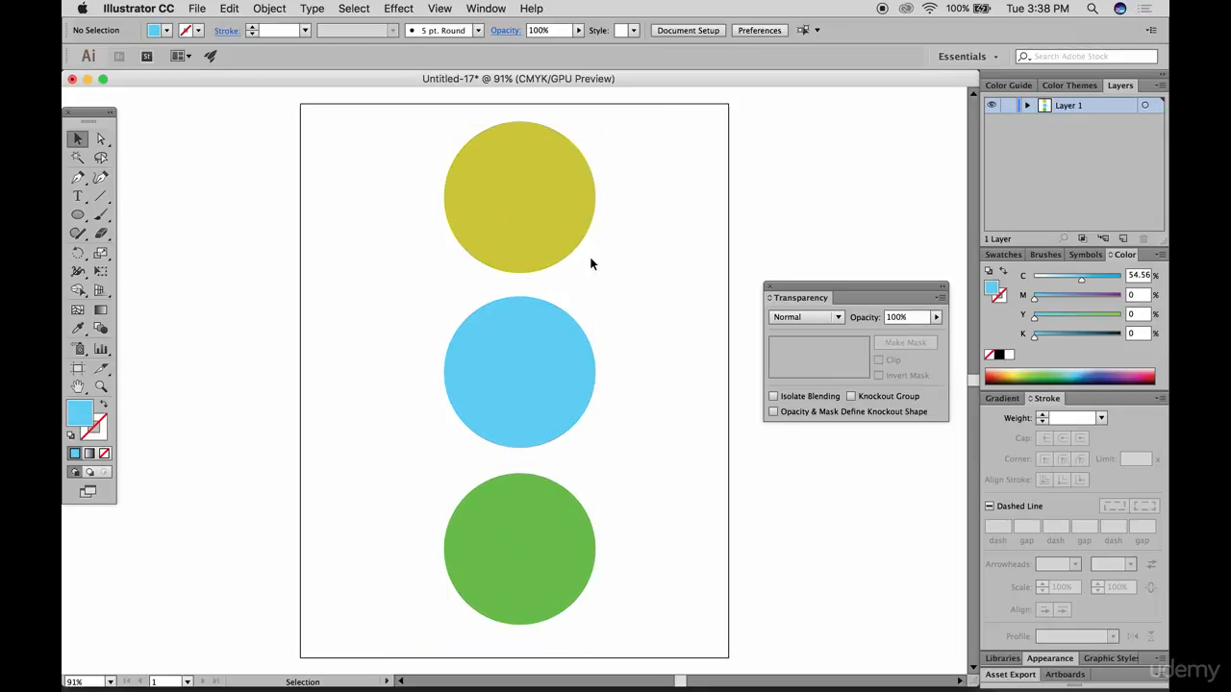
pyautogui.moveTo(814, 293); pyautogui.dragTo(799, 238)
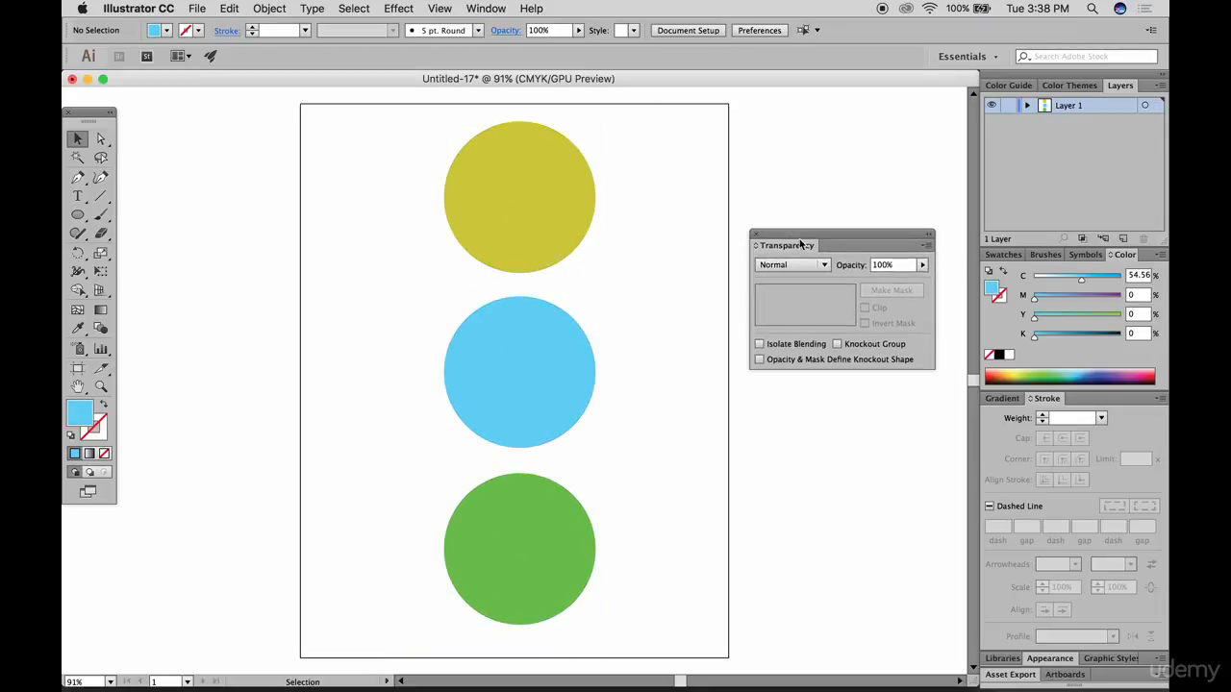
# Brighten the top circle's fill to a lighter yellow, about 12% cyan and 86.5% yellow.
pyautogui.click(545, 221)
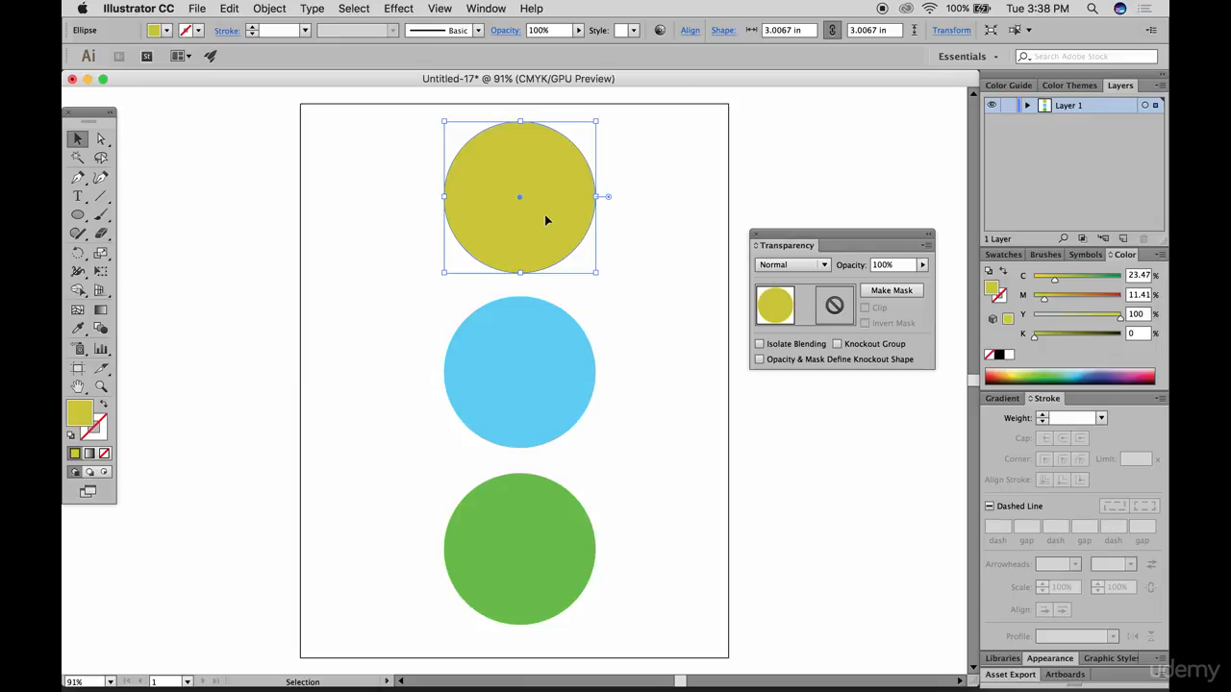
pyautogui.doubleClick(83, 406)
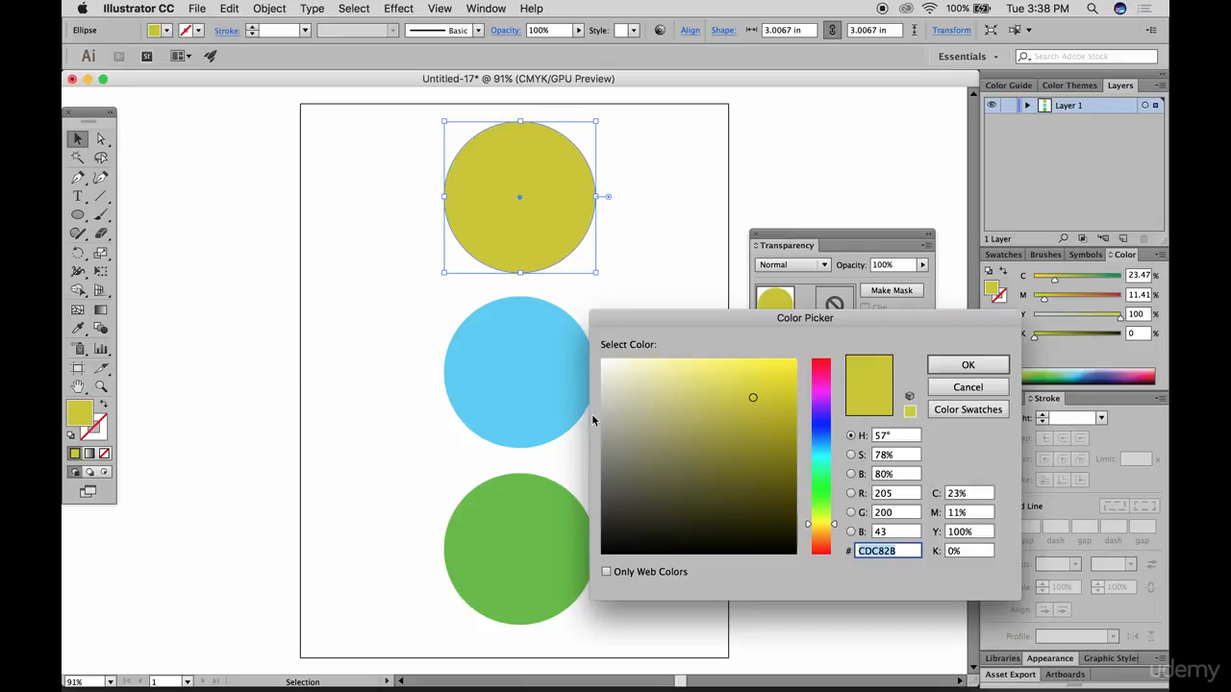
pyautogui.click(747, 374)
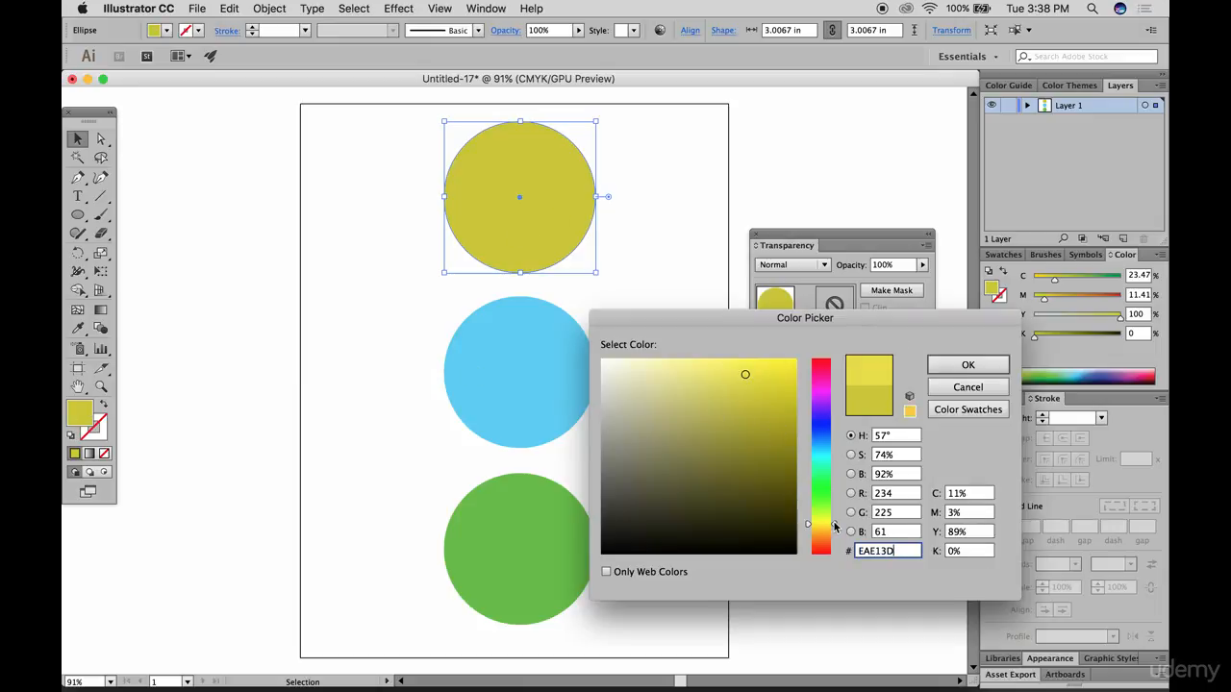
pyautogui.click(957, 364)
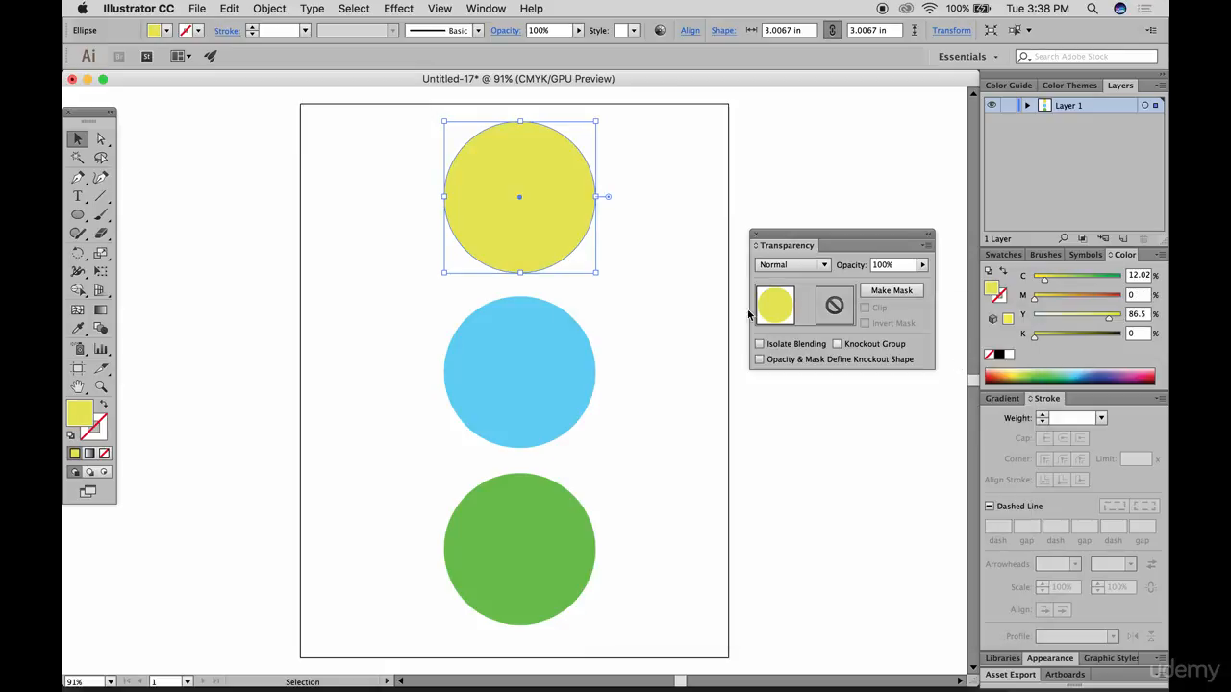
# Set the yellow circle's opacity to 50%.
pyautogui.click(369, 186)
pyautogui.click(481, 184)
pyautogui.click(922, 265)
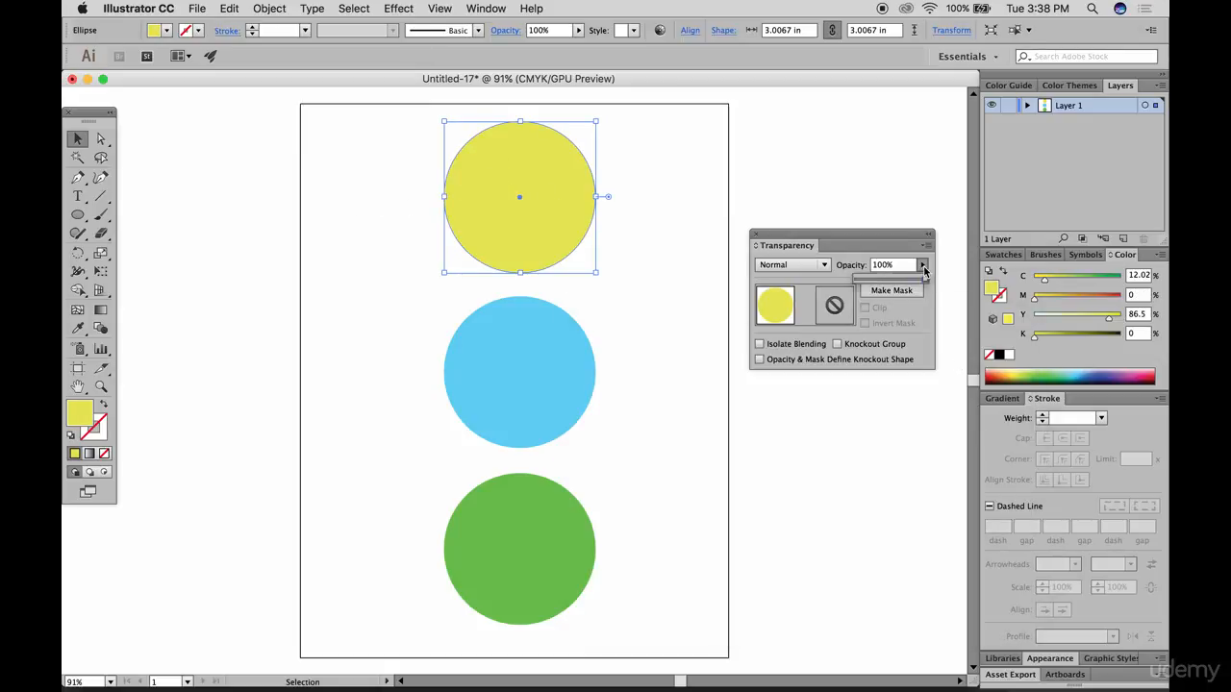
pyautogui.click(891, 280)
# Move the yellow circle down to overlap the top of the blue circle and bring it to the front.
pyautogui.moveTo(554, 220); pyautogui.dragTo(551, 290)
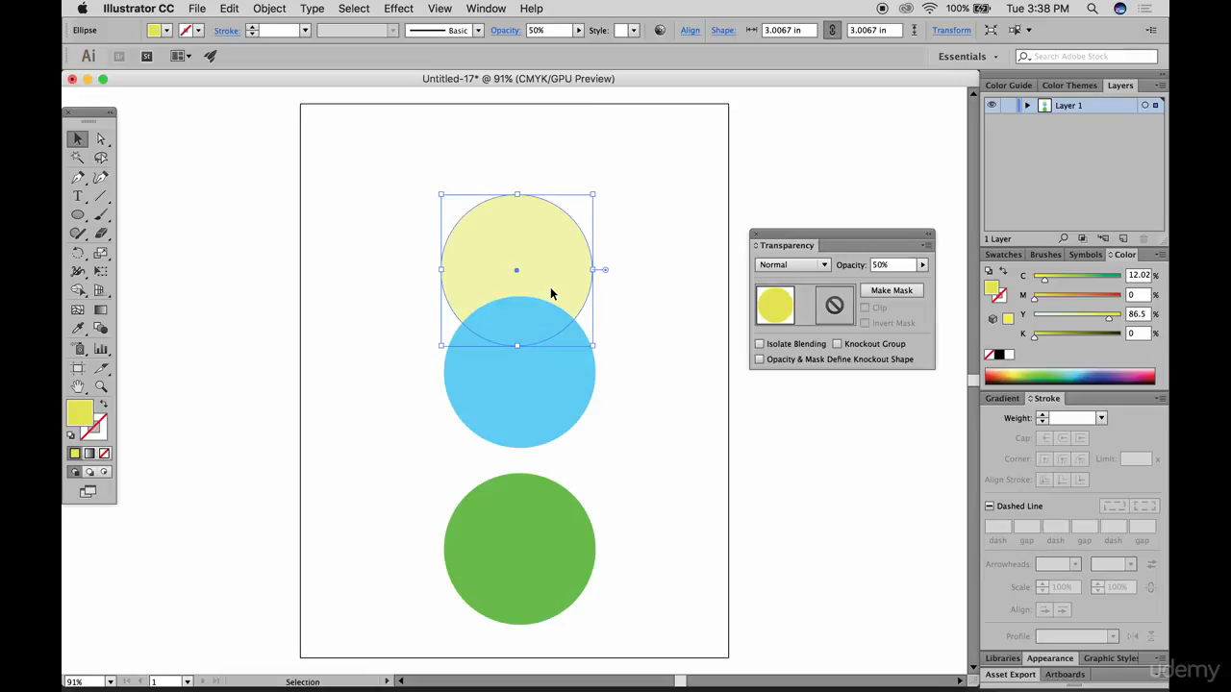
pyautogui.rightClick(555, 285)
pyautogui.moveTo(658, 496)
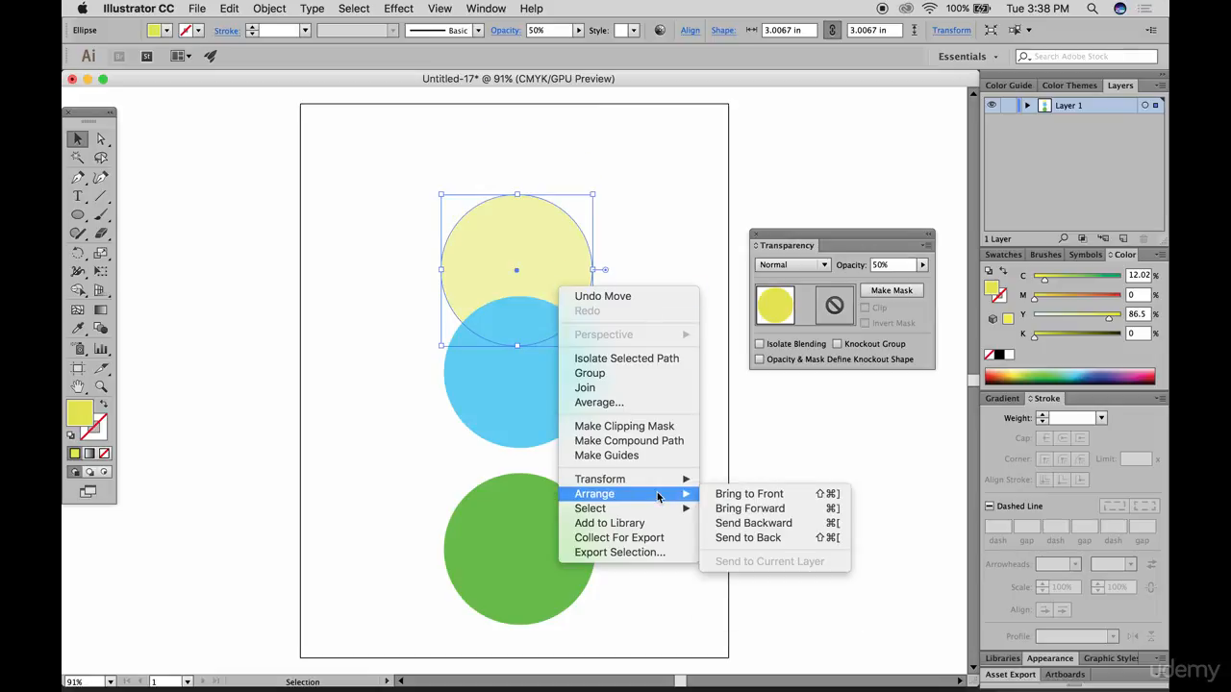
pyautogui.click(743, 493)
pyautogui.moveTo(552, 273); pyautogui.dragTo(553, 278)
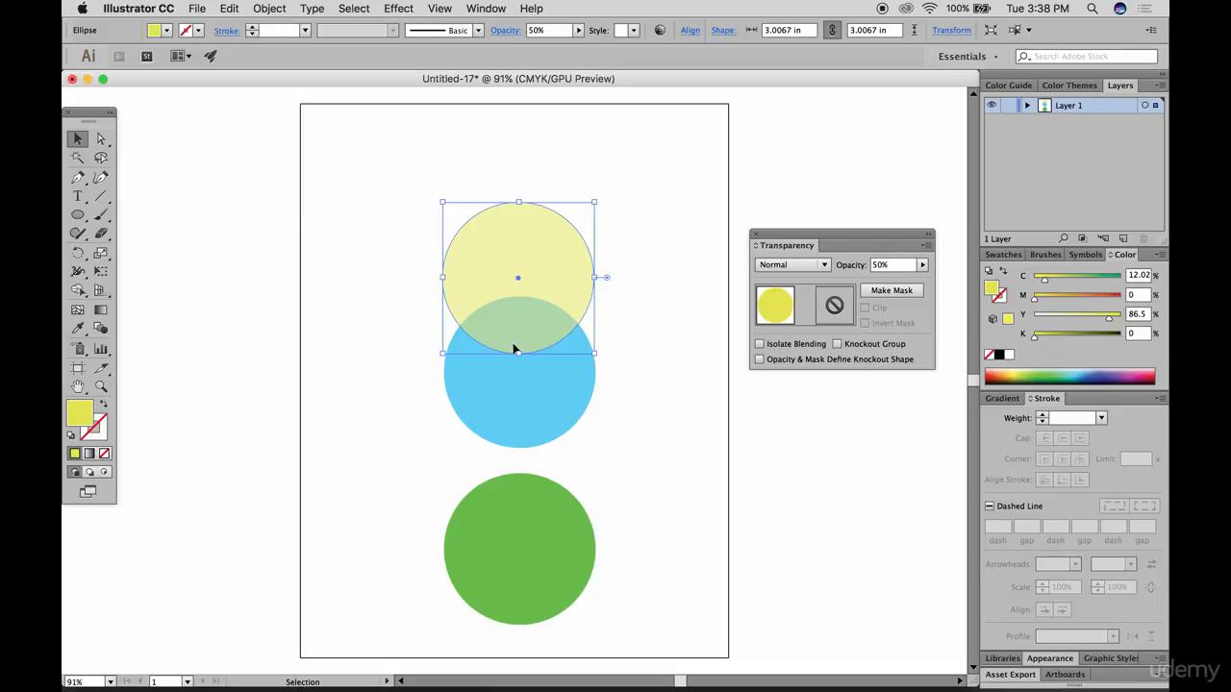
# Move the green circle up to overlap the bottom of the blue circle and set its opacity to 54%.
pyautogui.moveTo(532, 514); pyautogui.dragTo(533, 448)
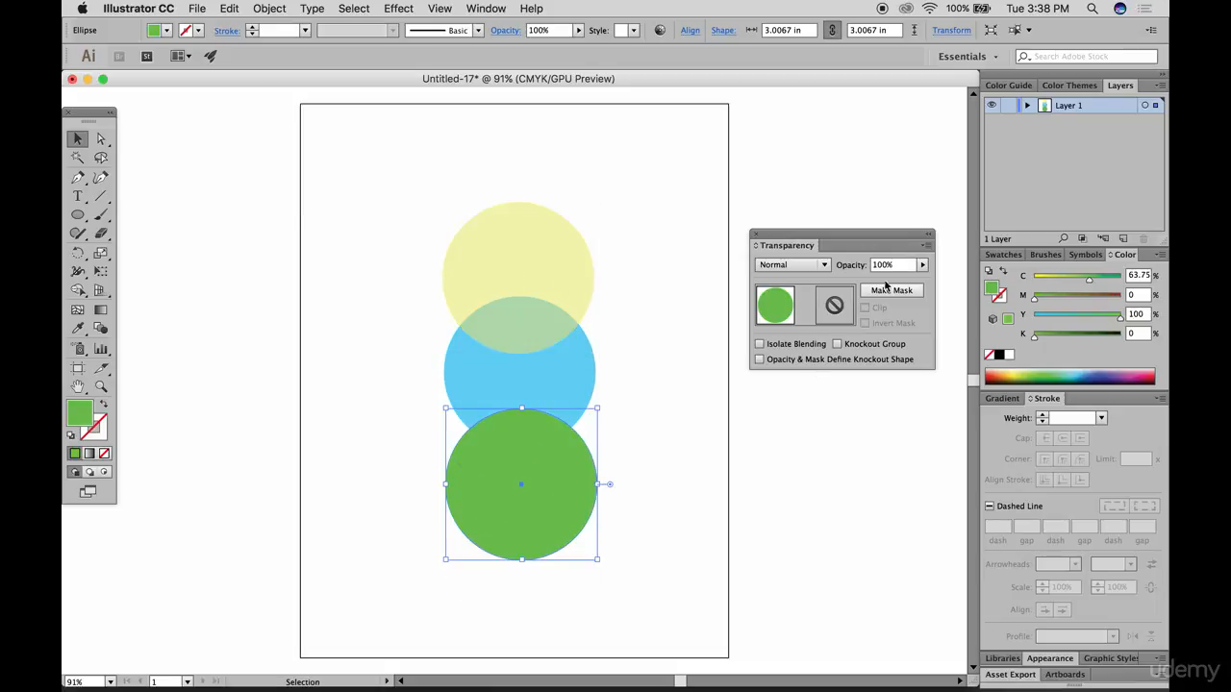
pyautogui.click(922, 264)
pyautogui.moveTo(920, 285); pyautogui.dragTo(888, 286)
pyautogui.click(590, 415)
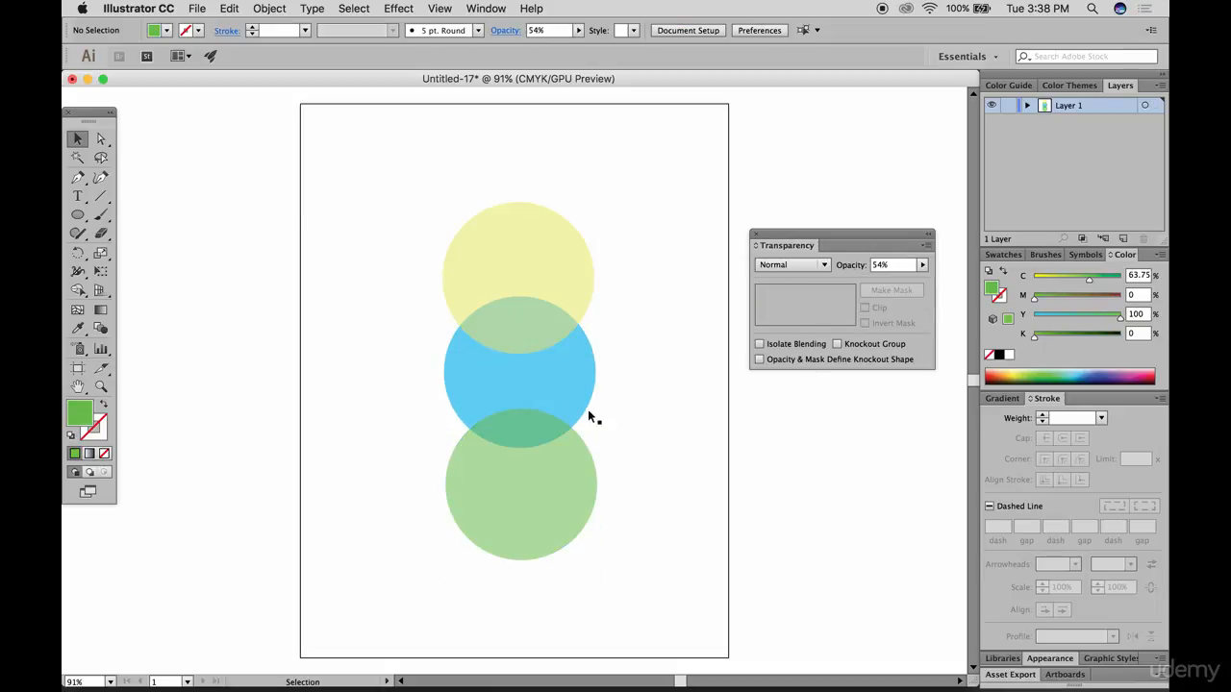
pyautogui.click(585, 412)
pyautogui.click(611, 220)
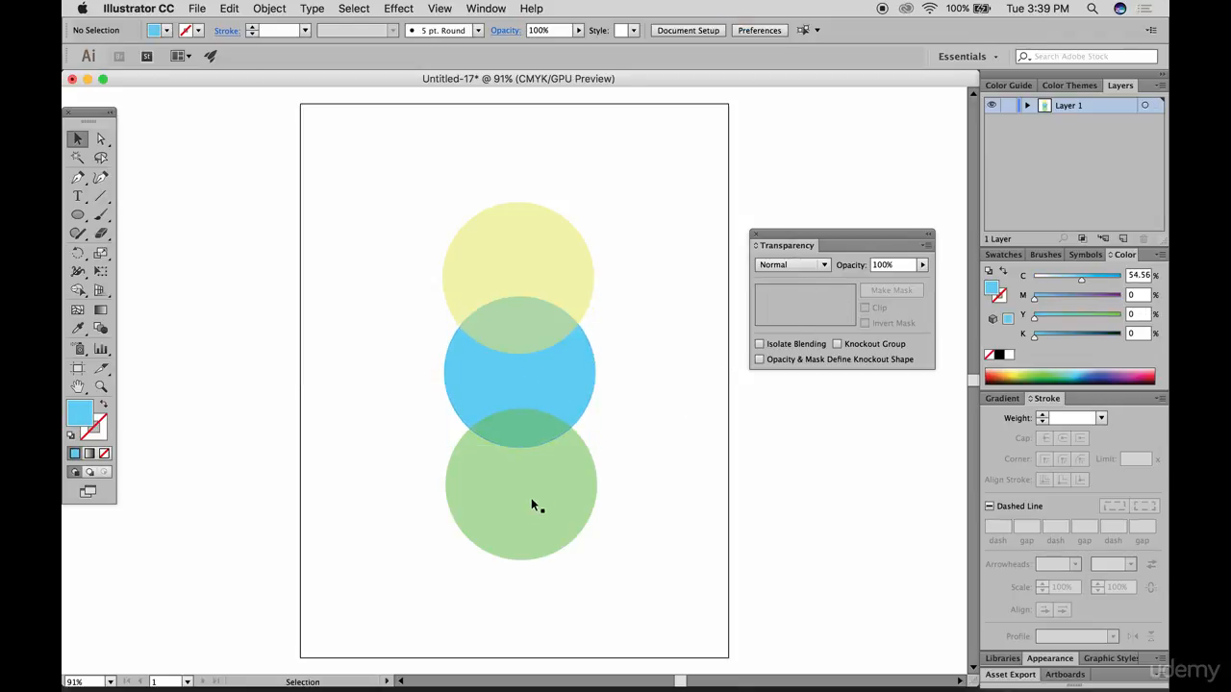
# Reposition the green circle over the blue circle's lower left, place a copy at its lower right, and send the copy behind the blue circle.
pyautogui.moveTo(533, 503); pyautogui.dragTo(642, 468)
pyautogui.rightClick(629, 410)
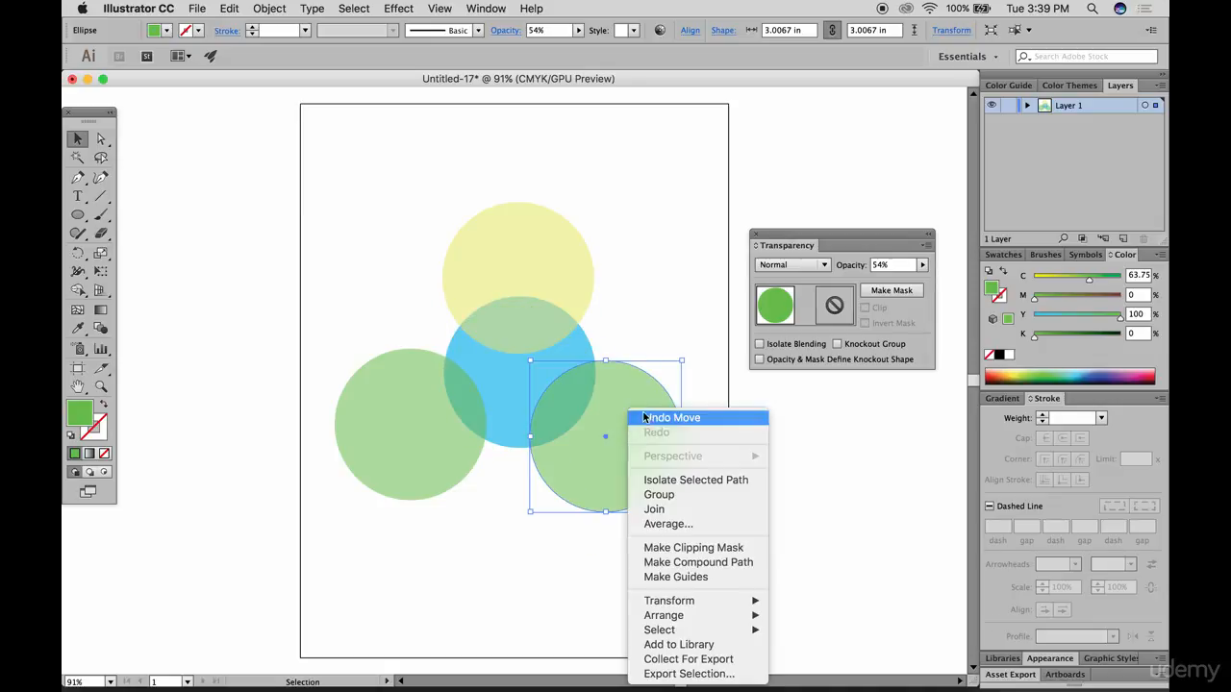
pyautogui.moveTo(711, 616)
pyautogui.click(813, 650)
pyautogui.click(797, 519)
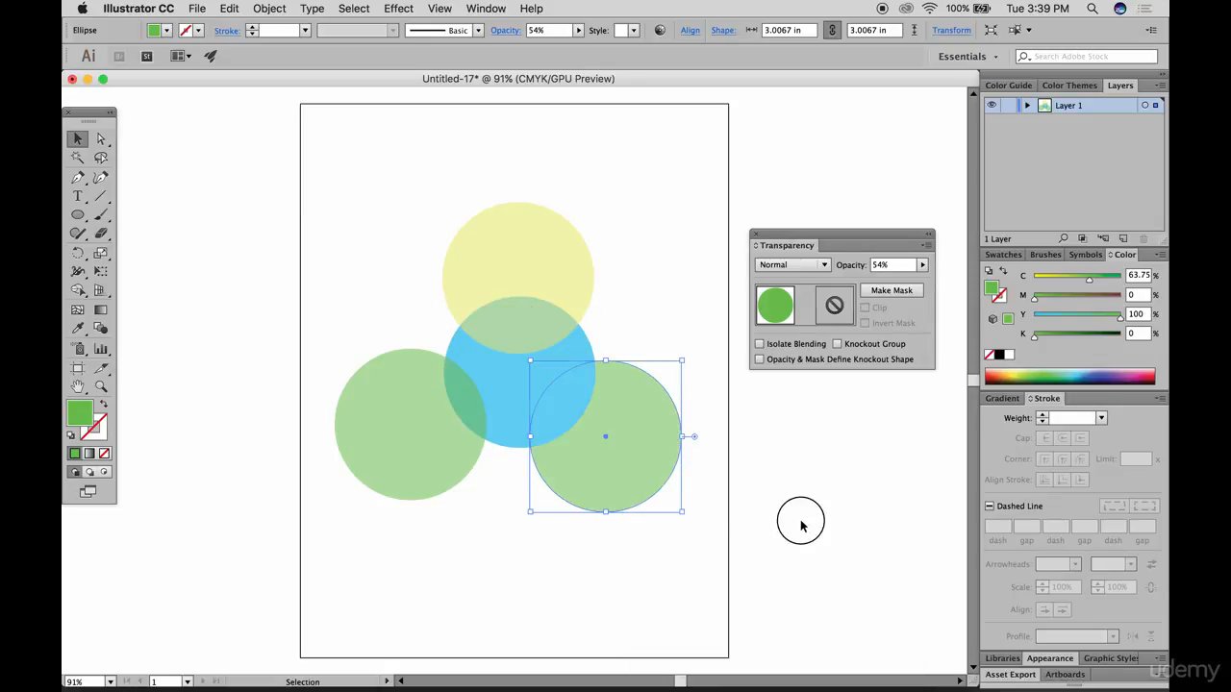
# Set the opacity of all four circles to 100%.
pyautogui.moveTo(376, 222); pyautogui.dragTo(632, 494)
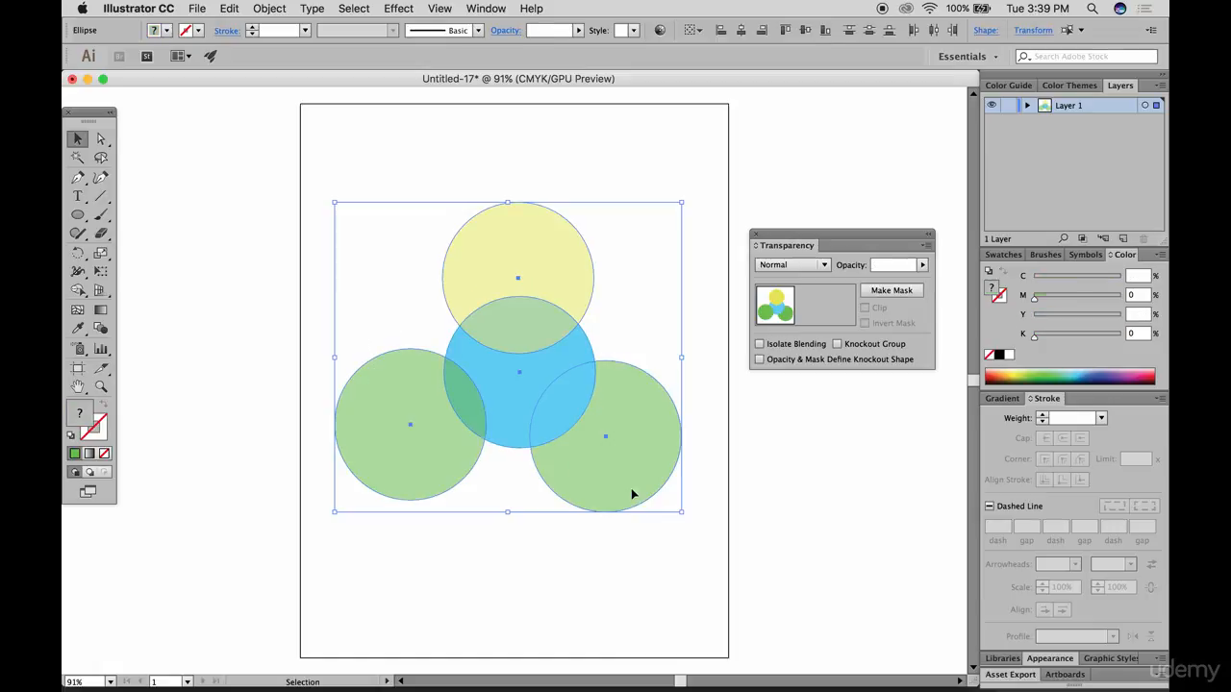
pyautogui.click(922, 265)
pyautogui.moveTo(904, 279); pyautogui.dragTo(925, 279)
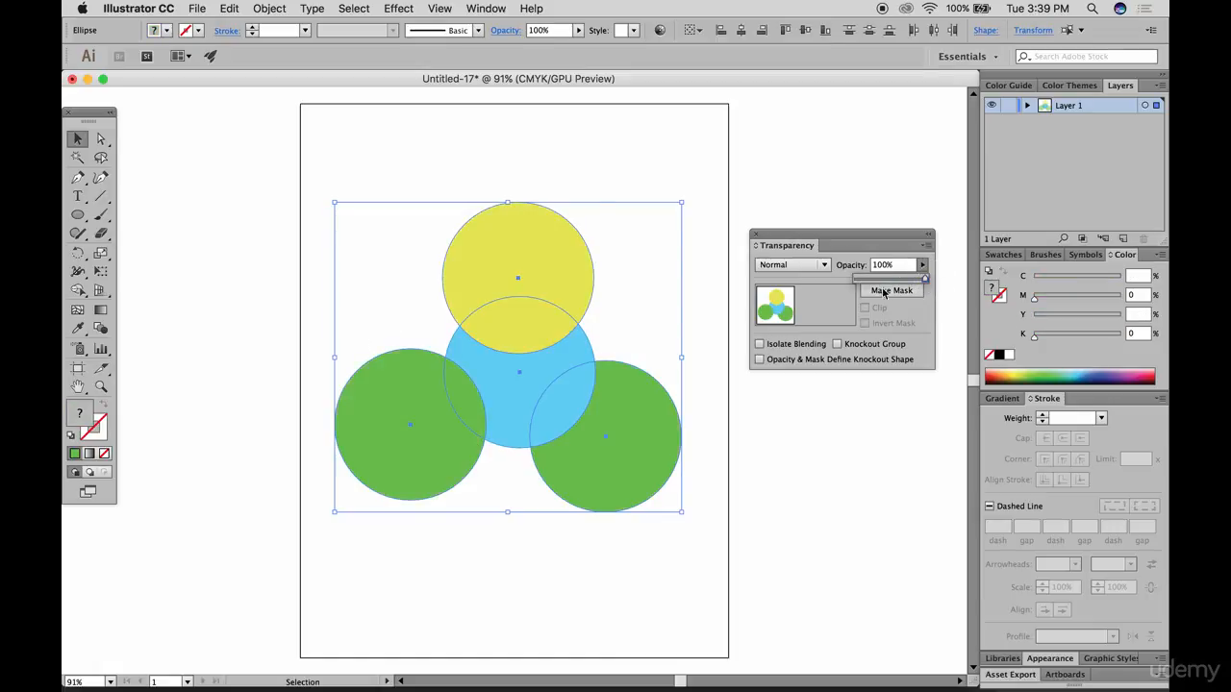
pyautogui.click(671, 164)
# Recolor the green circle behind the blue circle's lower right to magenta, hex EF26D3.
pyautogui.click(629, 422)
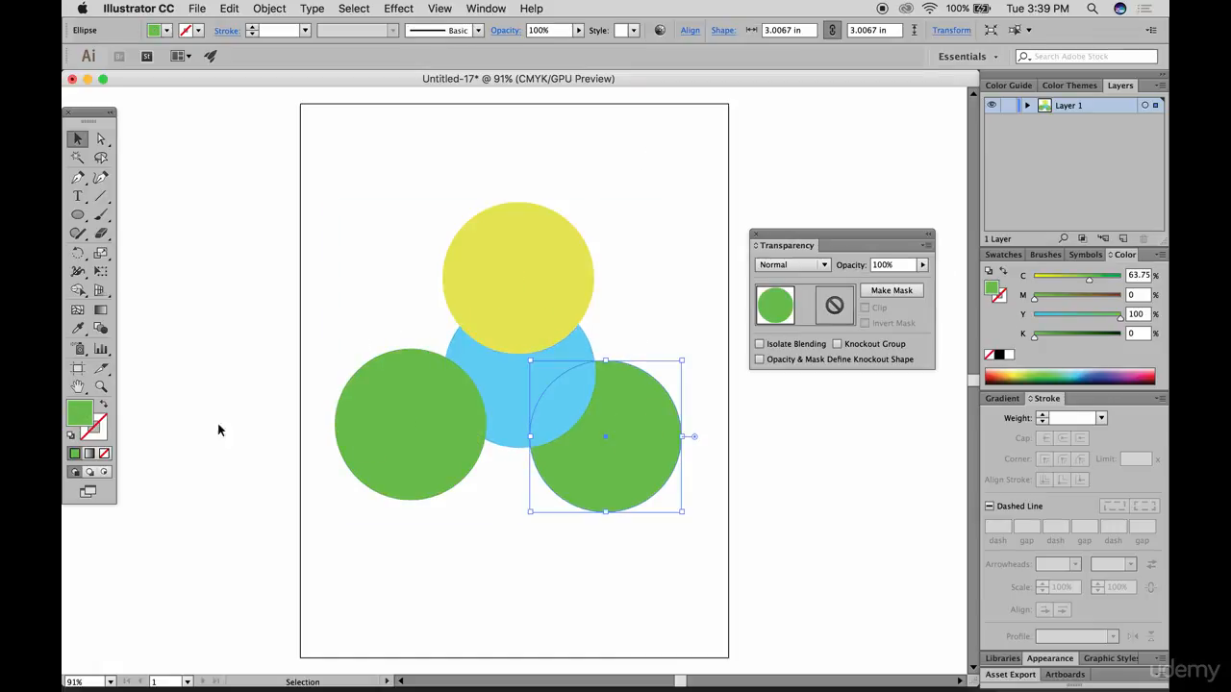
pyautogui.doubleClick(79, 415)
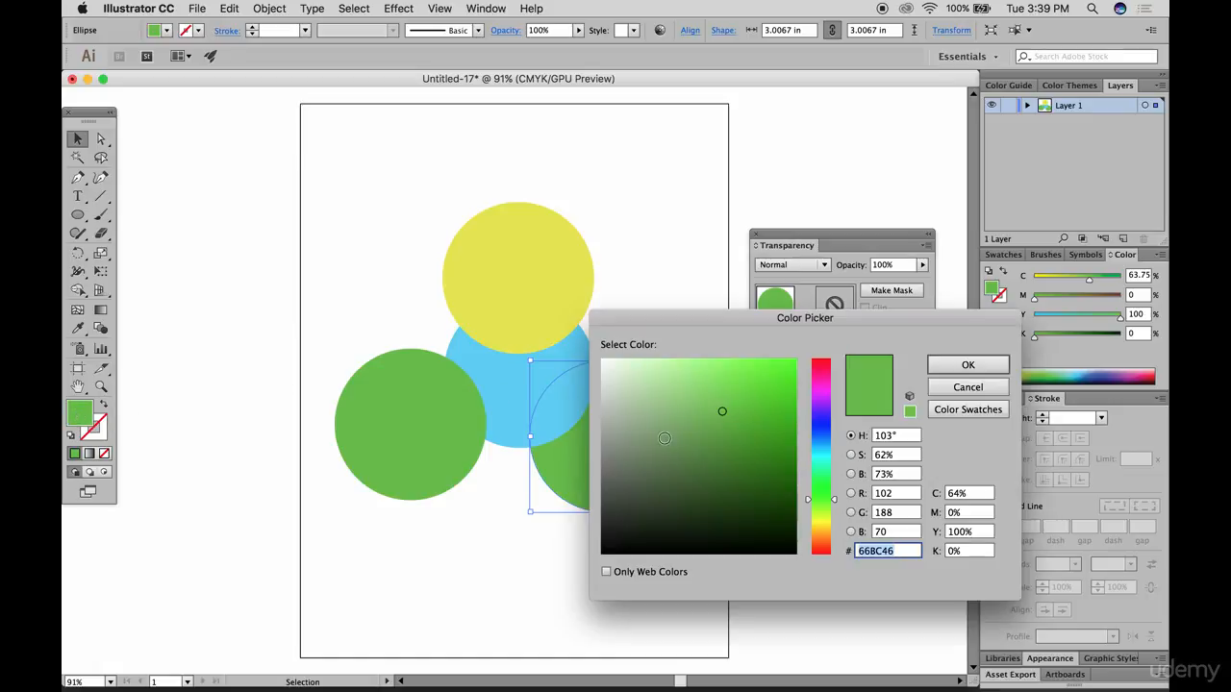
pyautogui.click(820, 365)
pyautogui.moveTo(820, 381); pyautogui.dragTo(820, 385)
pyautogui.click(764, 370)
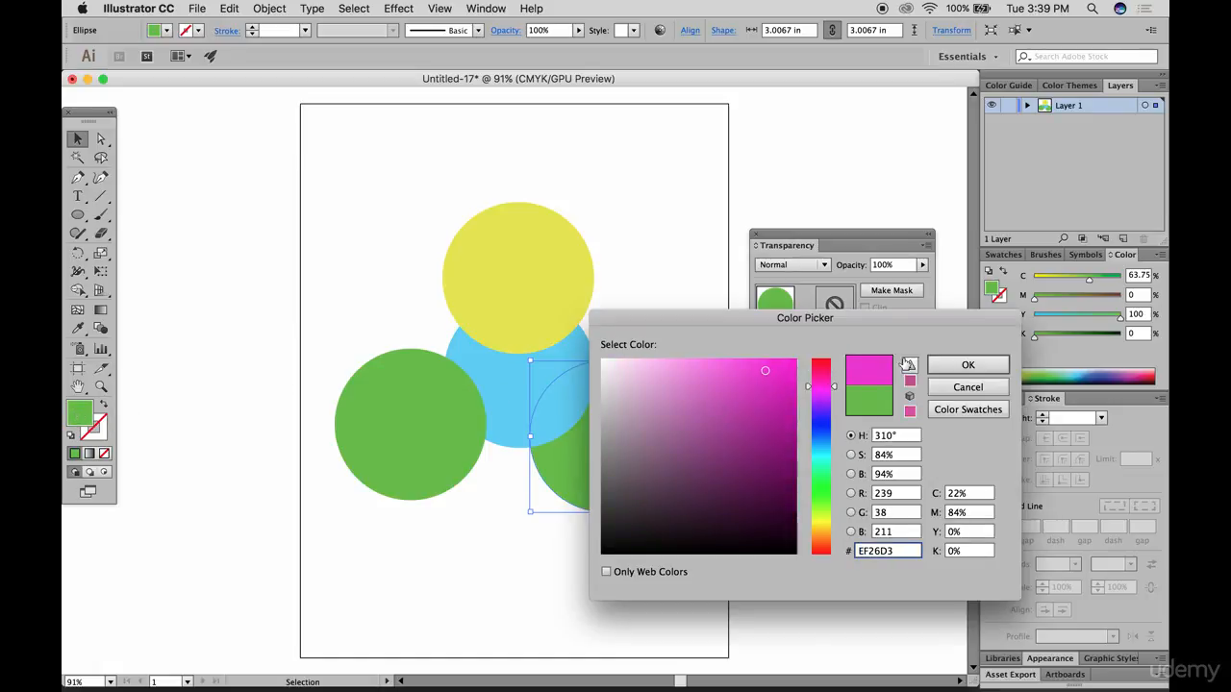
pyautogui.click(965, 365)
pyautogui.click(623, 296)
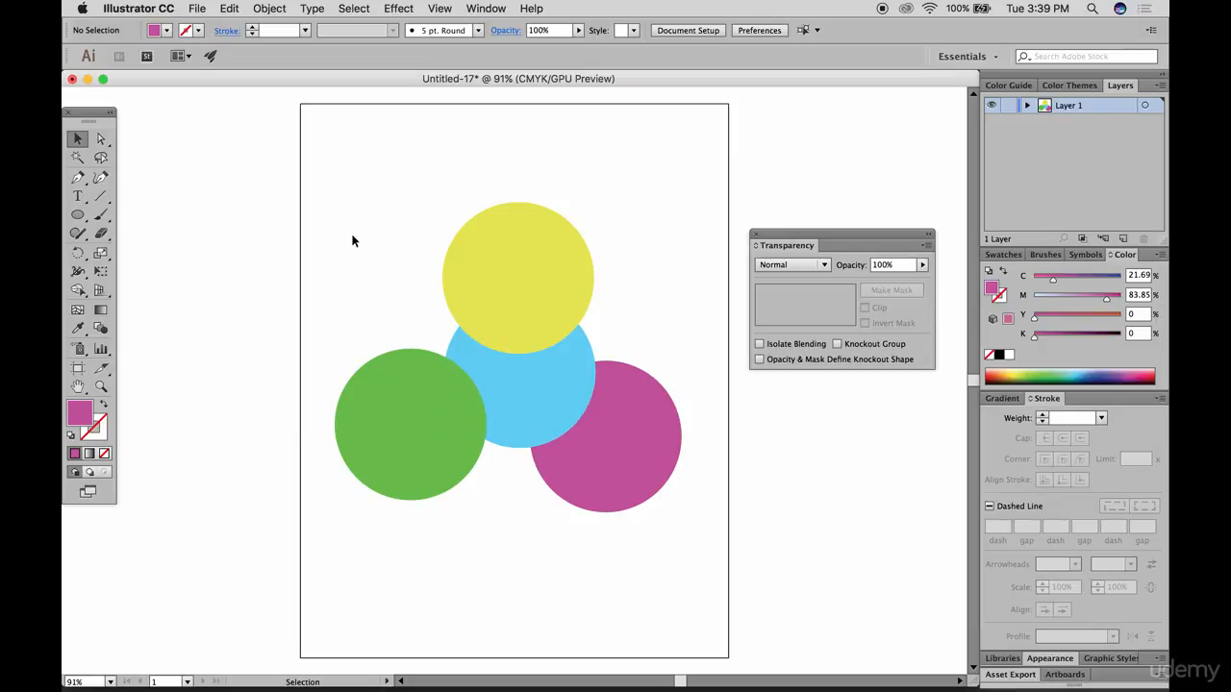
# Set the blending mode of all four circles to Overlay.
pyautogui.moveTo(348, 210); pyautogui.dragTo(695, 554)
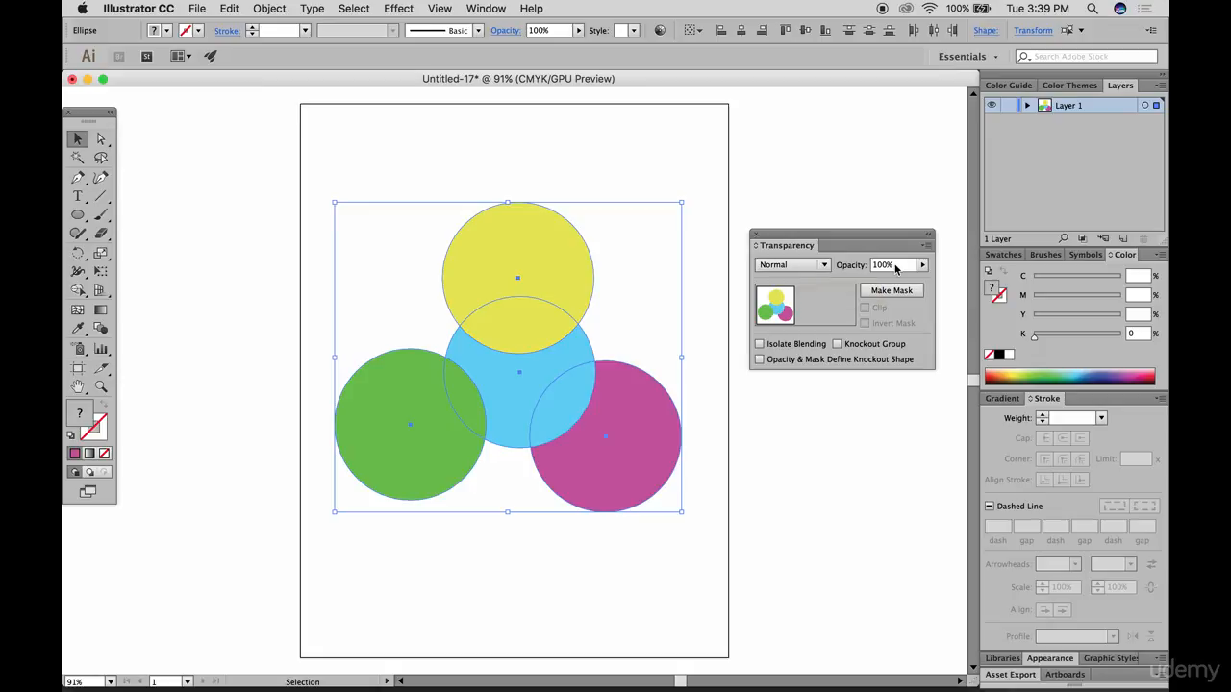
pyautogui.click(824, 266)
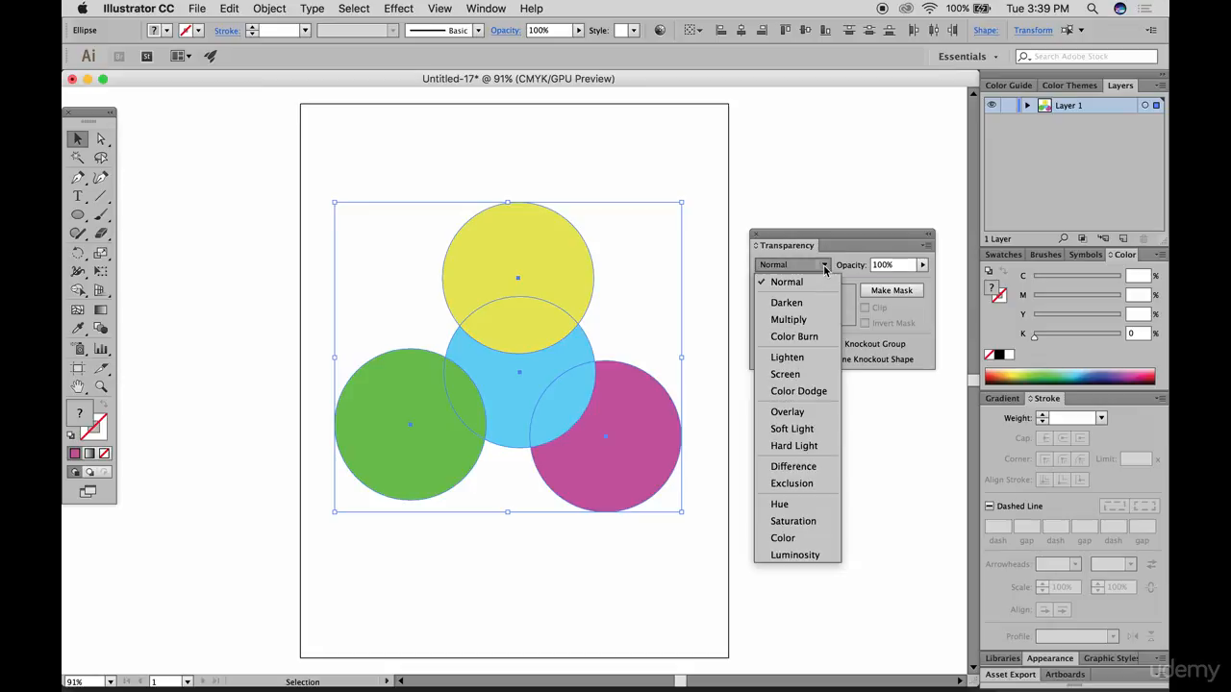
pyautogui.click(803, 413)
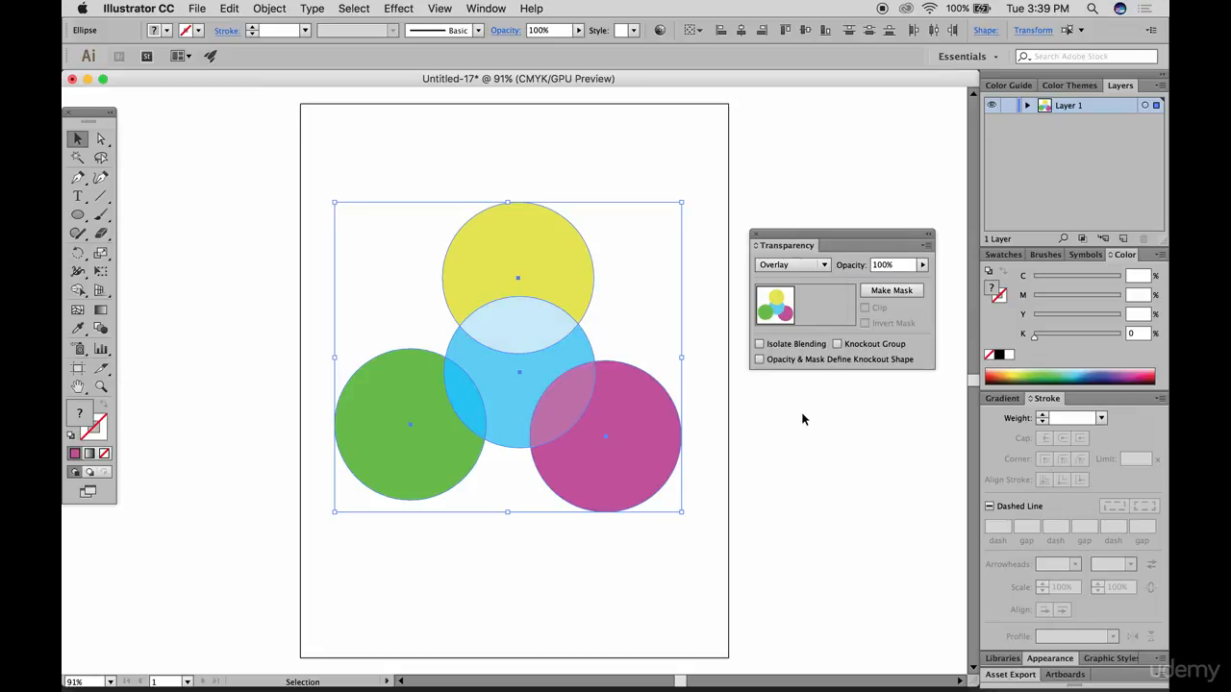
pyautogui.click(443, 147)
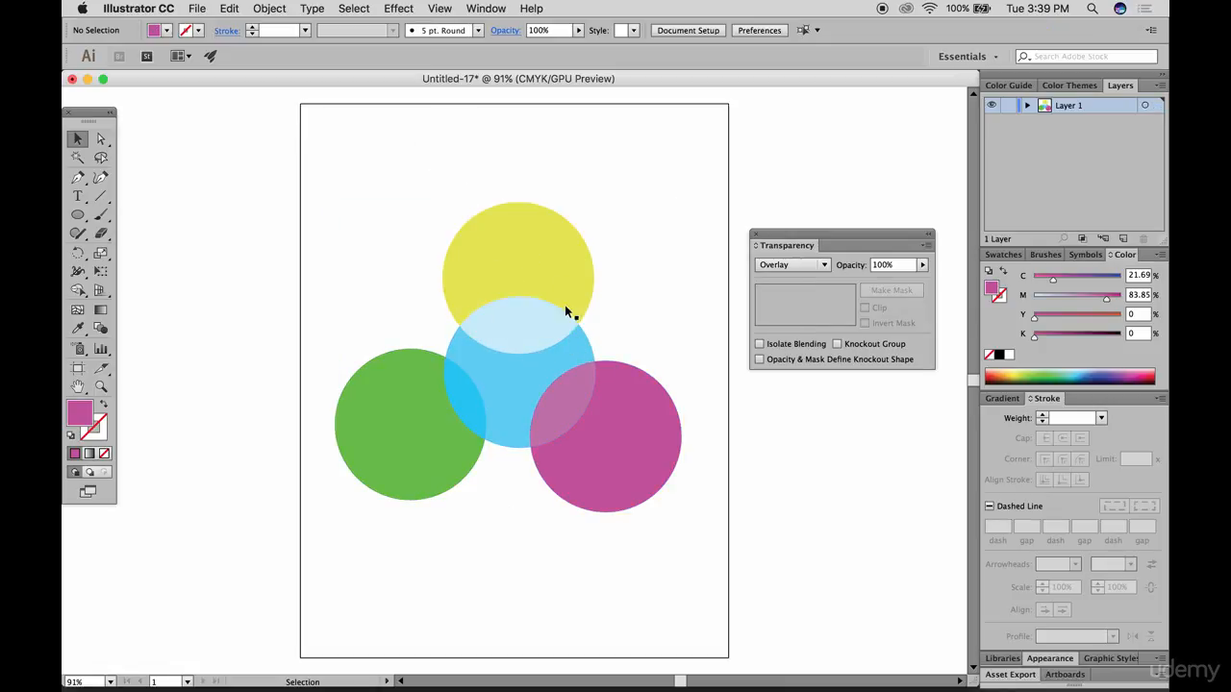
# Move the yellow circle slightly up, and try a magenta circle copy below the blue circle before deleting that copy.
pyautogui.moveTo(517, 264)
pyautogui.mouseDown()
pyautogui.moveTo(489, 275)
pyautogui.moveTo(518, 254)
pyautogui.mouseUp()
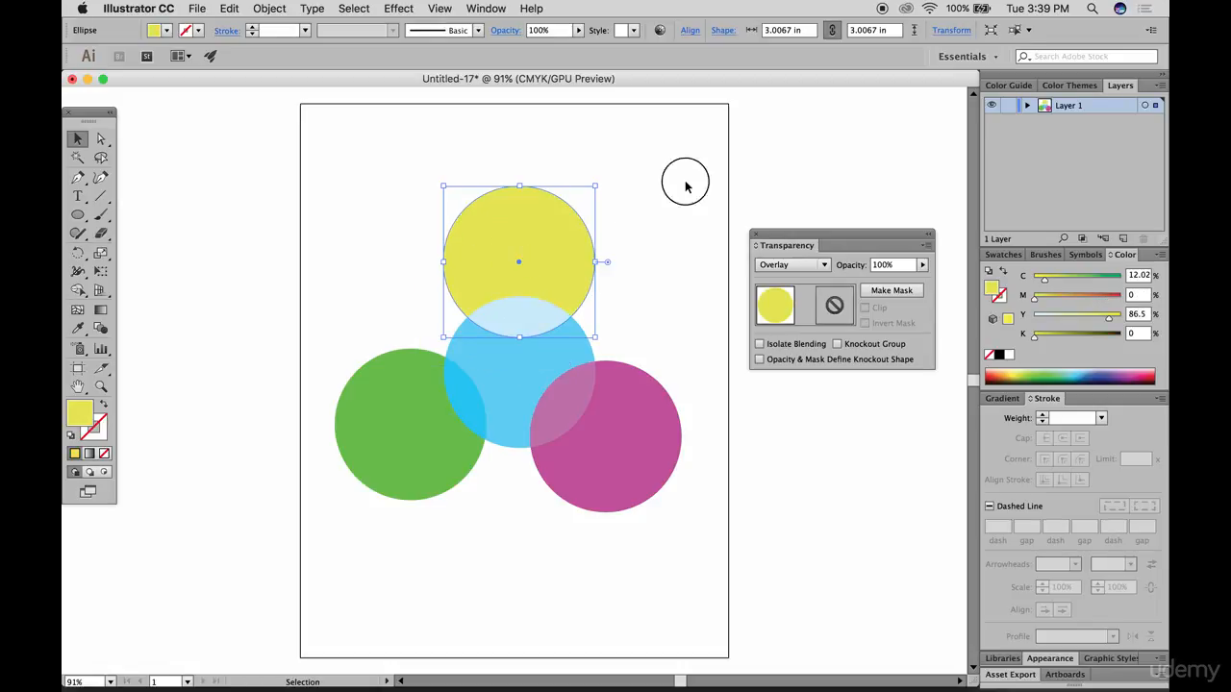
pyautogui.click(683, 184)
pyautogui.moveTo(606, 418); pyautogui.dragTo(520, 569)
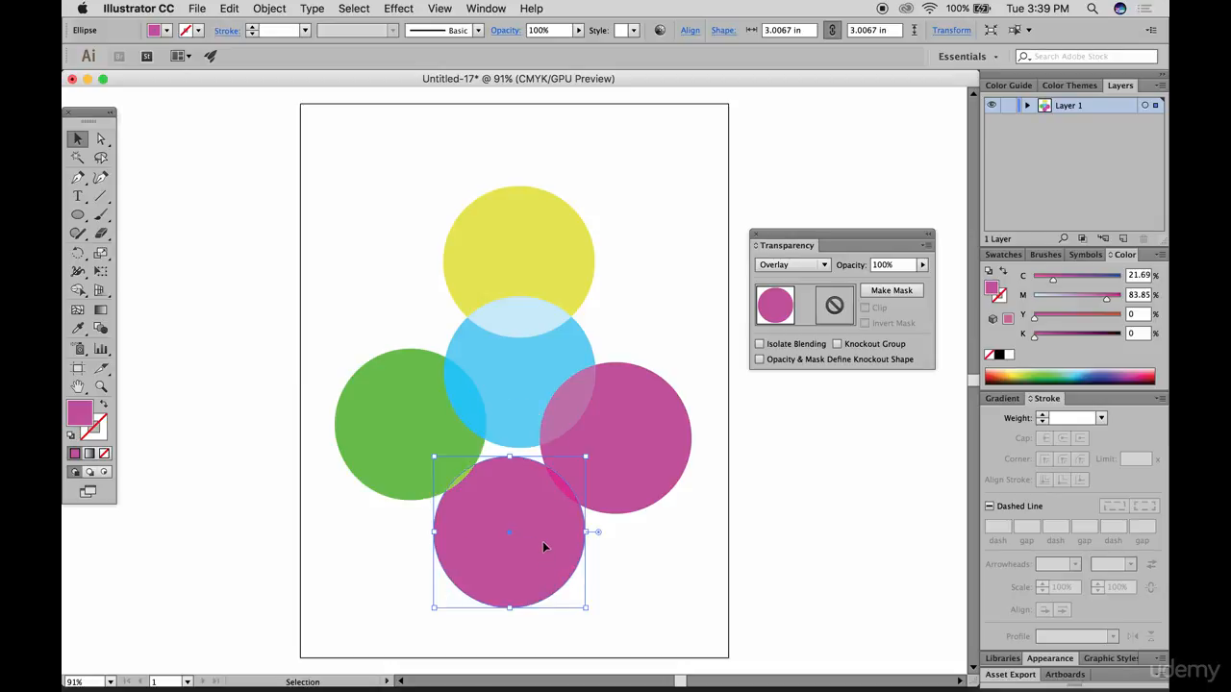
pyautogui.press('Delete')
# Set the blending mode of all four circles to Color Dodge and shift the magenta circle slightly up.
pyautogui.moveTo(368, 258); pyautogui.dragTo(650, 496)
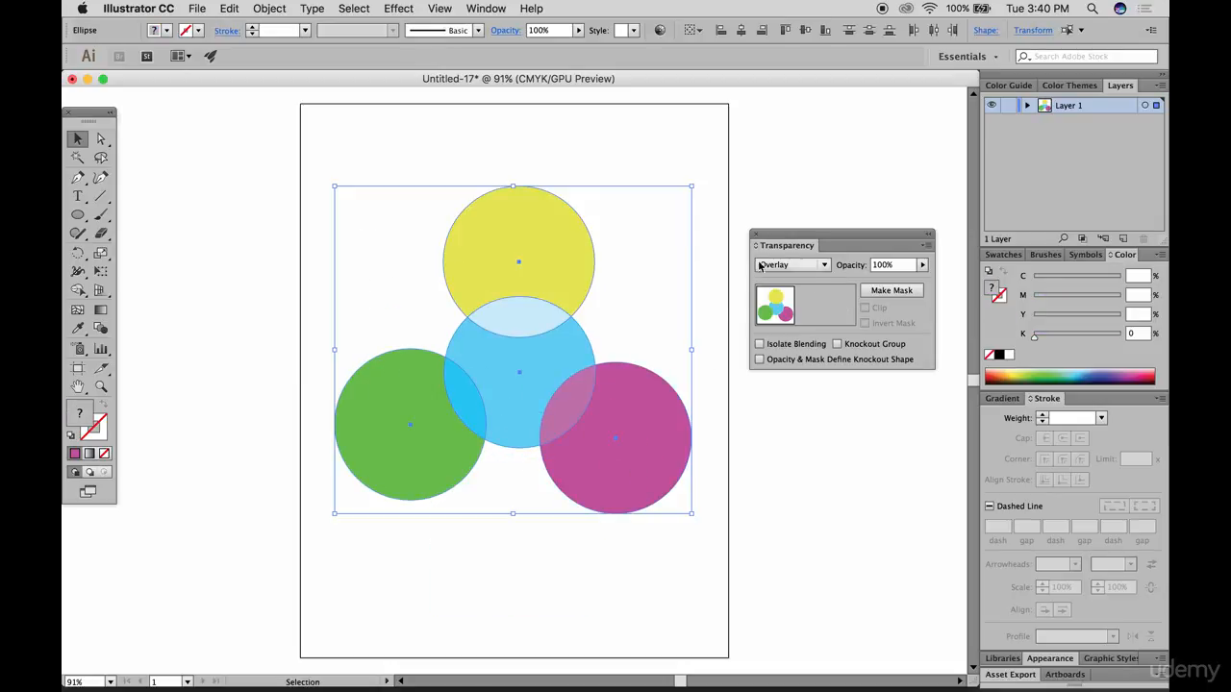
pyautogui.click(794, 266)
pyautogui.click(798, 391)
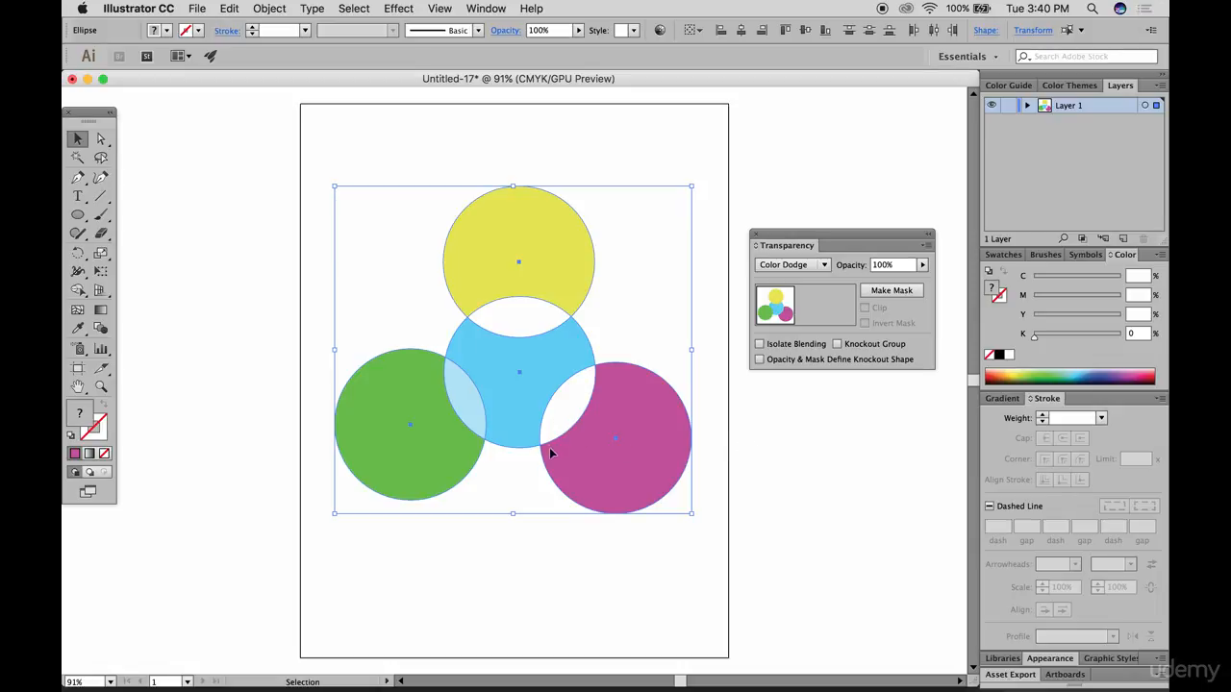
pyautogui.press('super+shift+a')
pyautogui.moveTo(623, 426); pyautogui.dragTo(645, 451)
pyautogui.click(615, 324)
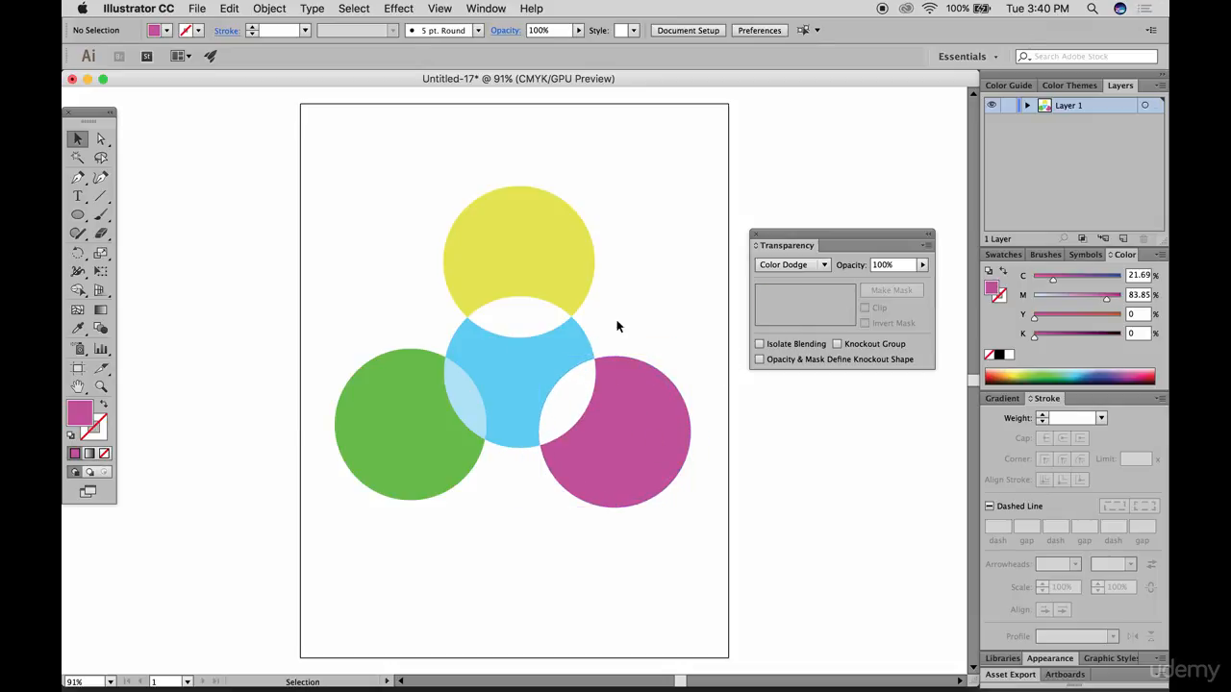
# Try the Hue and Soft Light blending modes in turn on all four circles.
pyautogui.press('super+a')
pyautogui.click(790, 264)
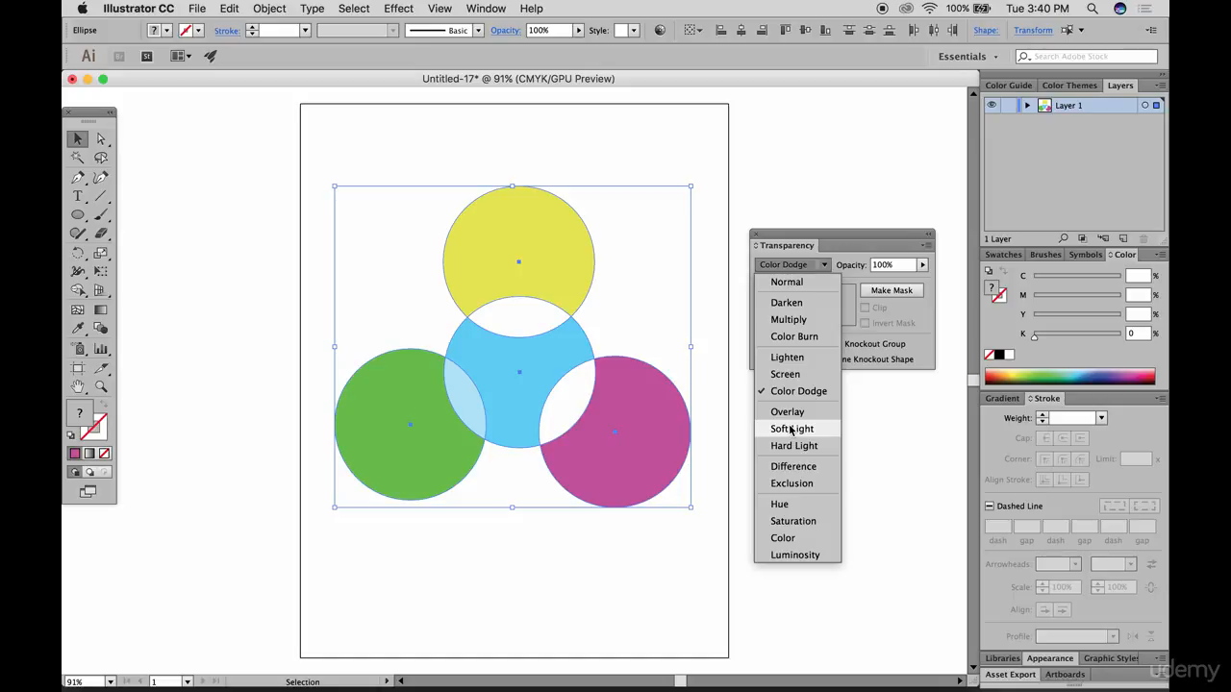
pyautogui.click(781, 504)
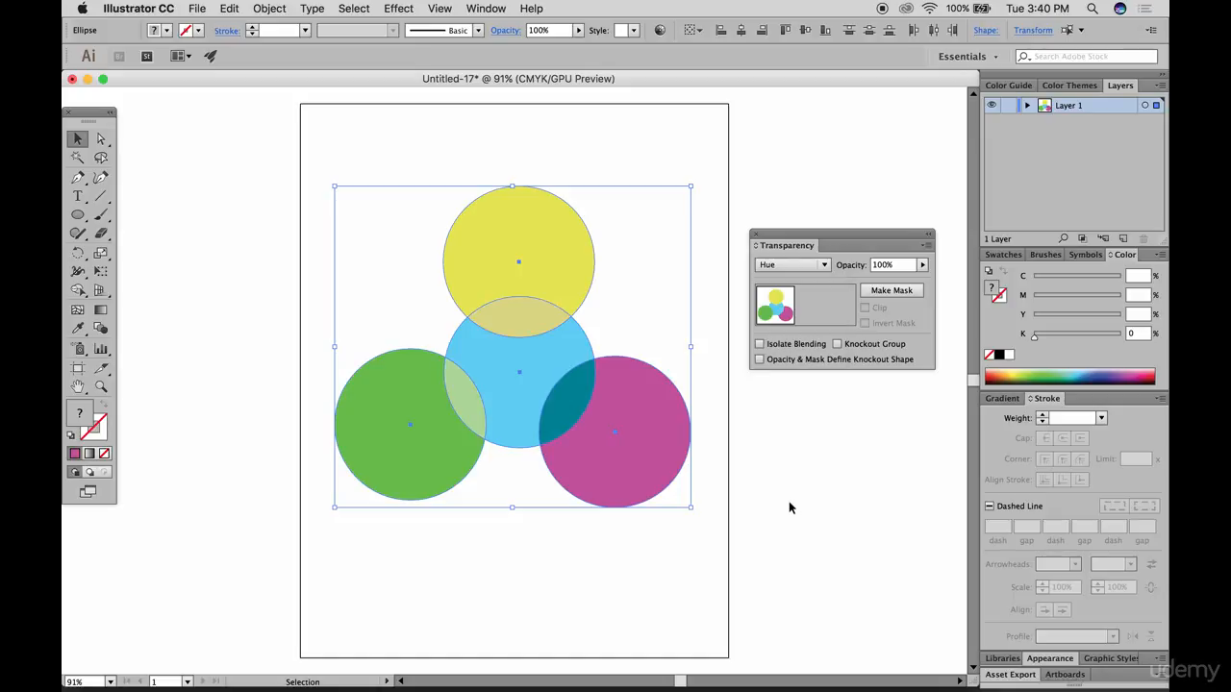
pyautogui.click(823, 264)
pyautogui.click(815, 431)
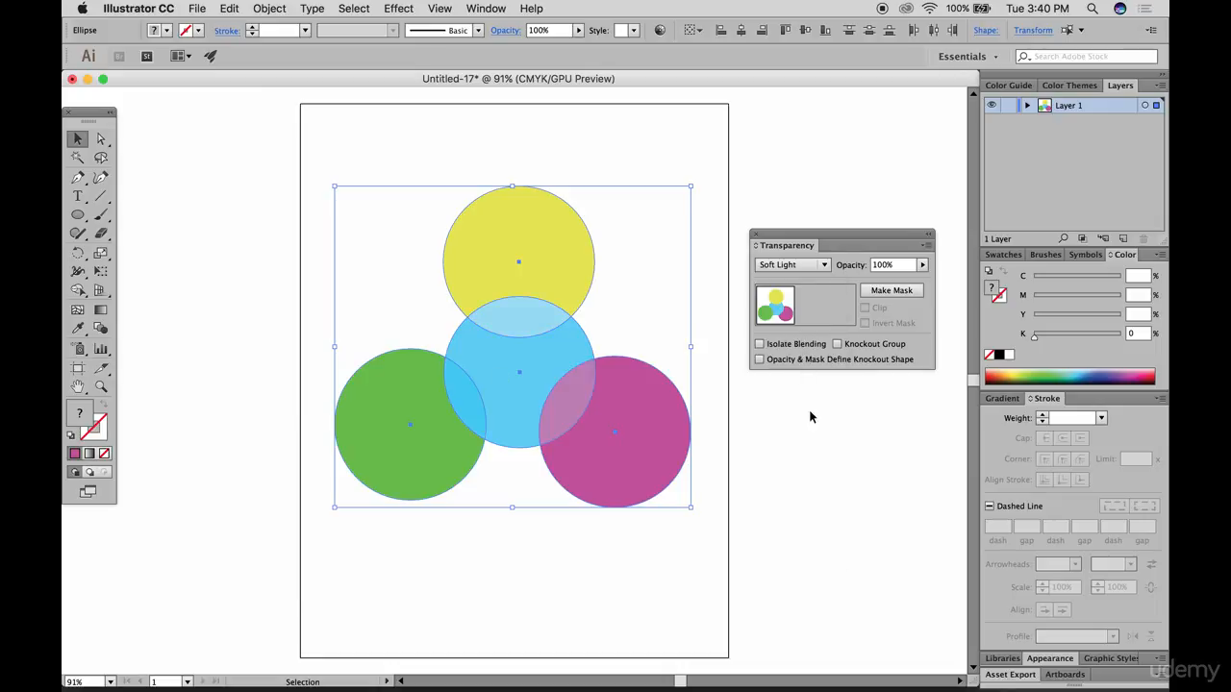
pyautogui.click(709, 250)
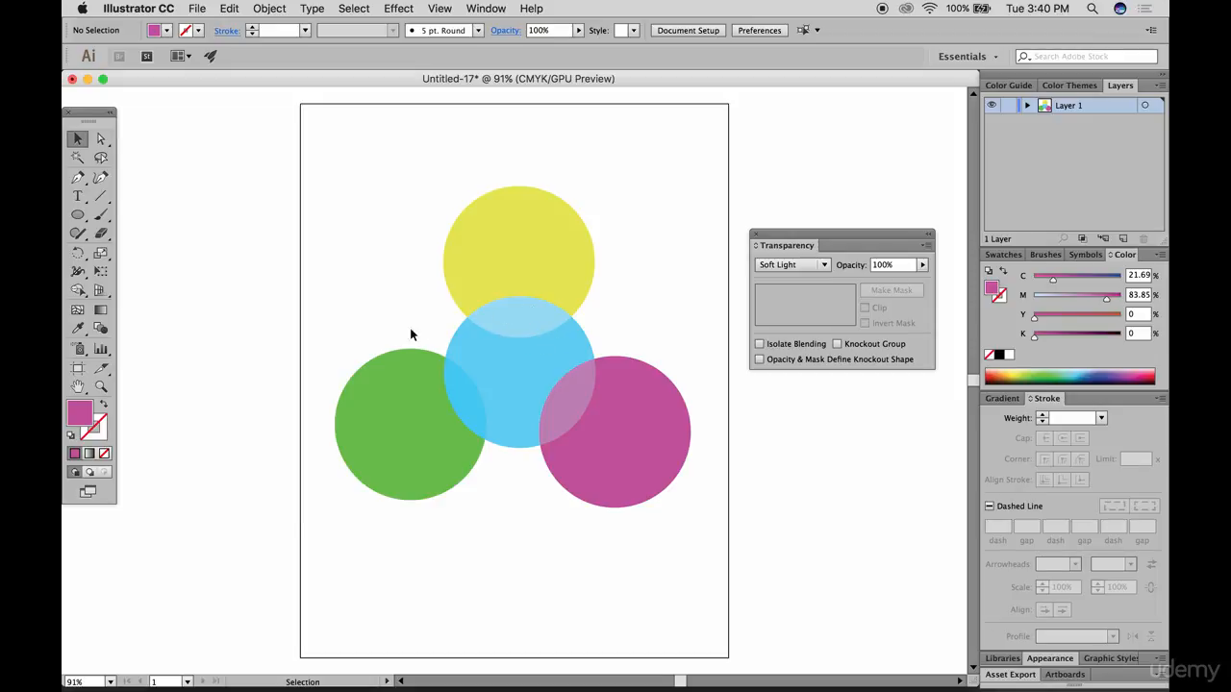
# Try the Hard Light and Multiply blending modes in turn on all four circles.
pyautogui.moveTo(385, 278); pyautogui.dragTo(611, 463)
pyautogui.click(798, 265)
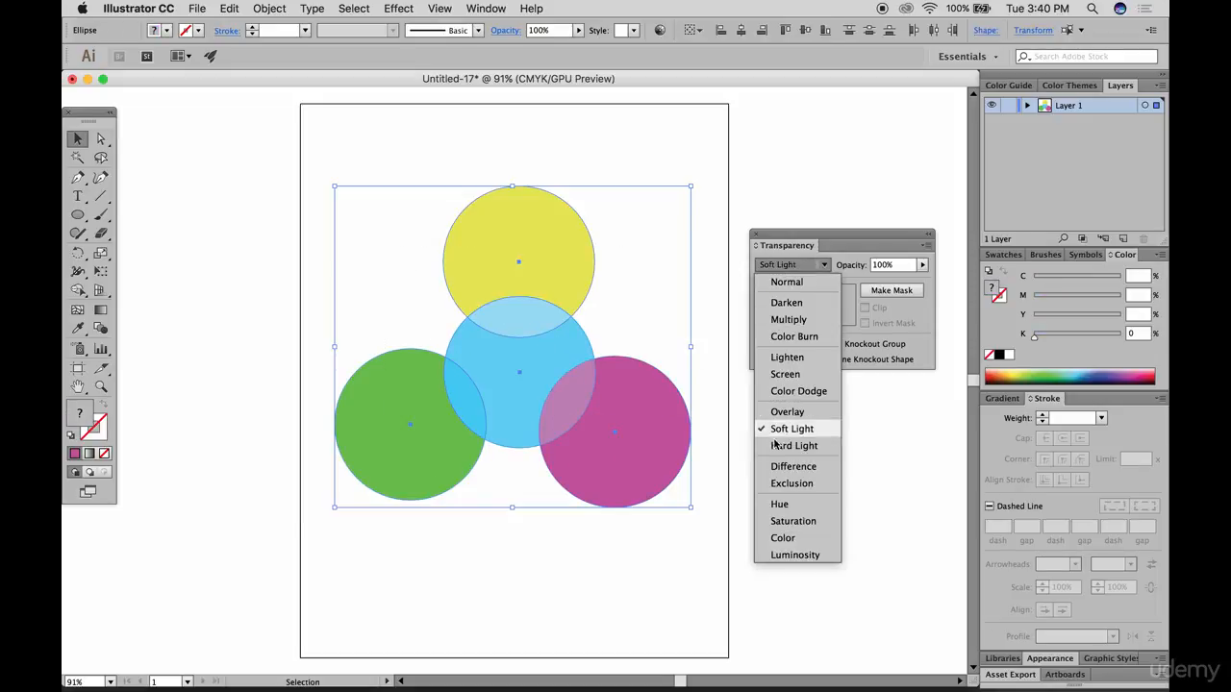
pyautogui.click(775, 444)
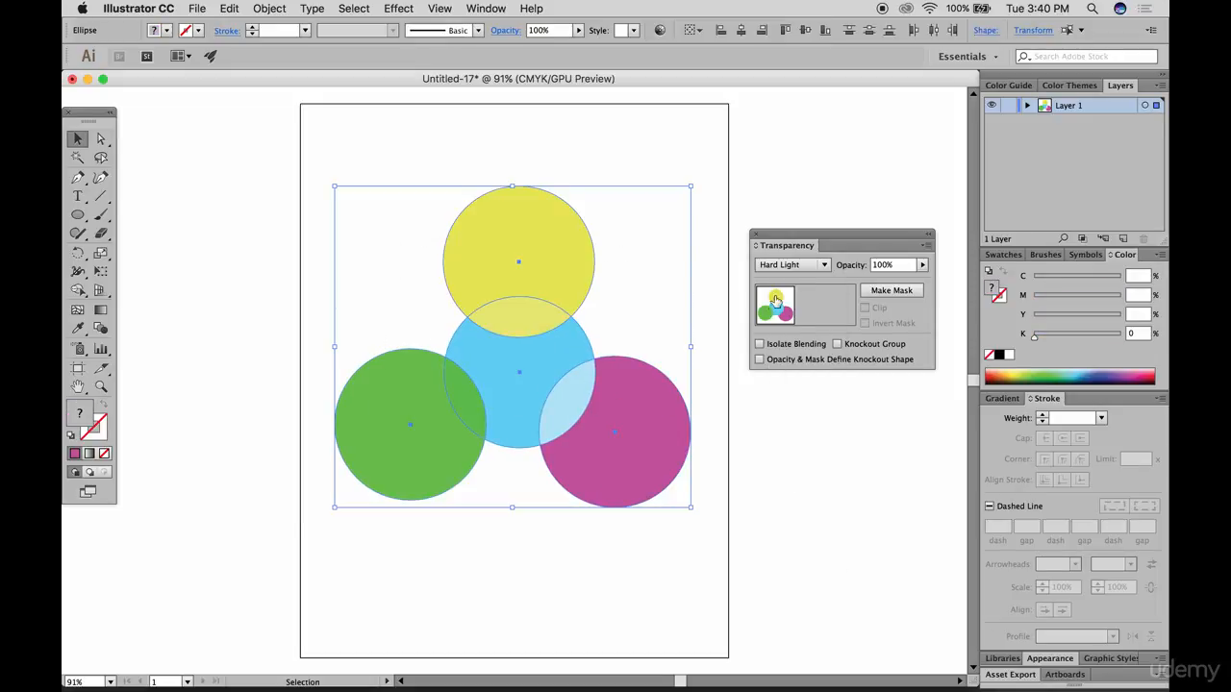
pyautogui.click(791, 264)
pyautogui.click(788, 318)
pyautogui.click(717, 385)
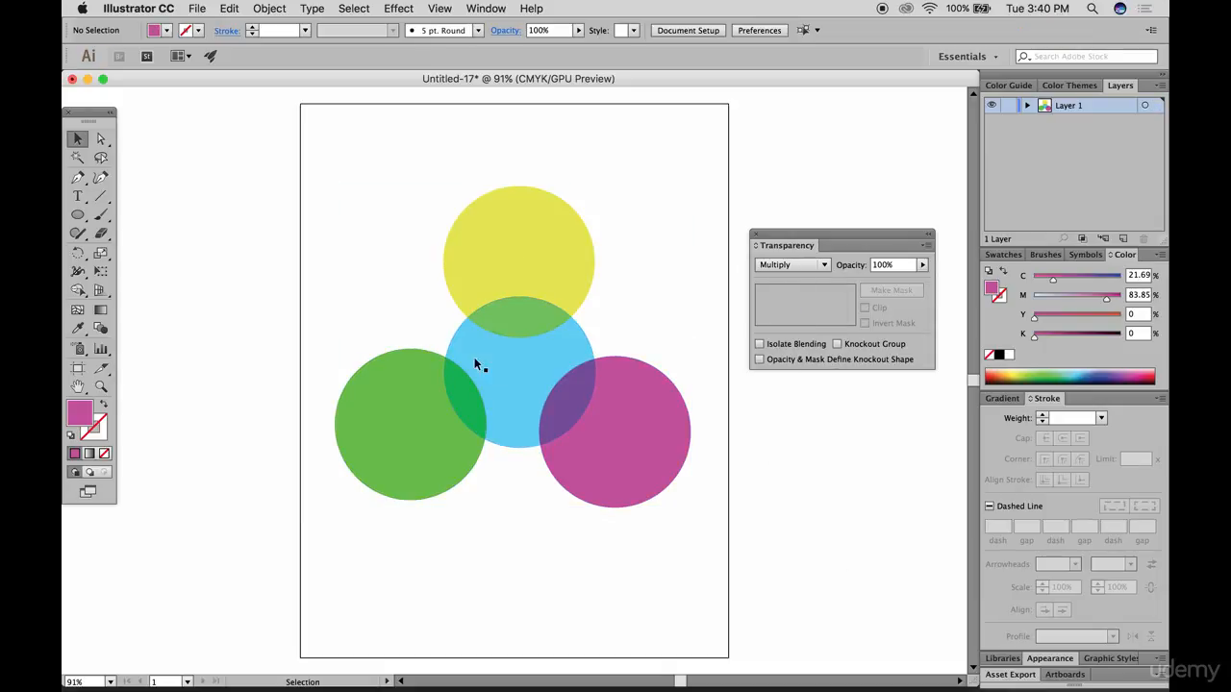
# Set the blending mode of all four circles to Color Burn.
pyautogui.moveTo(378, 256); pyautogui.dragTo(623, 457)
pyautogui.click(791, 264)
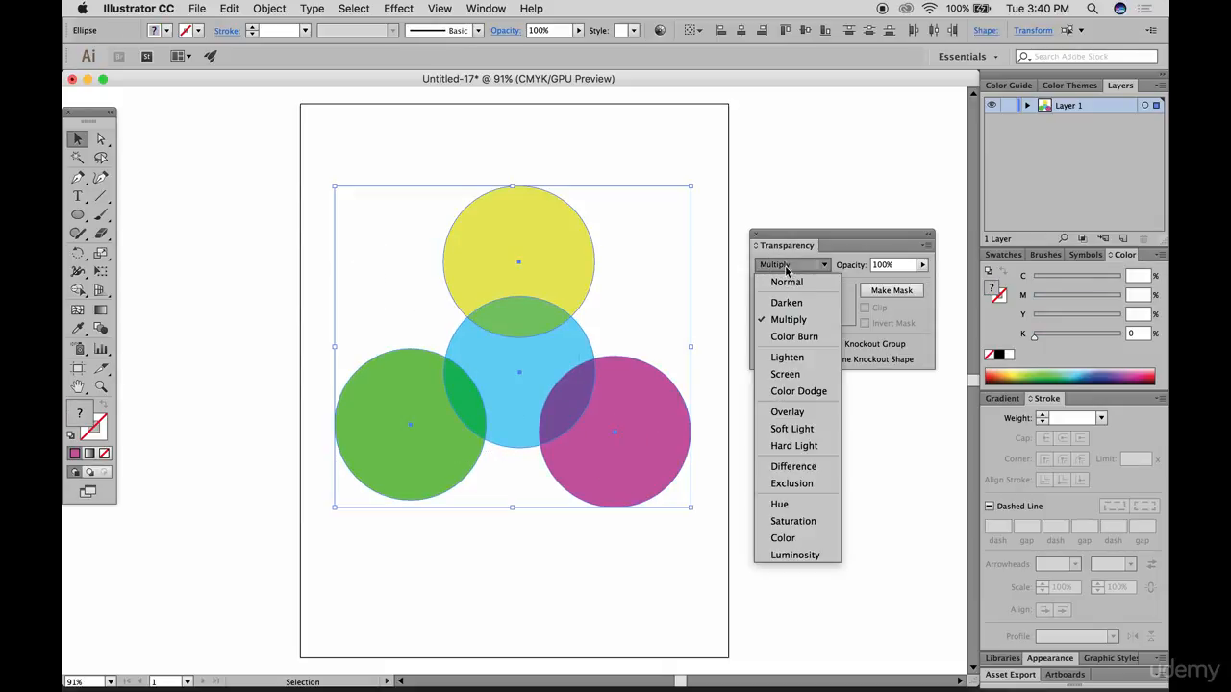
pyautogui.click(791, 337)
pyautogui.click(739, 489)
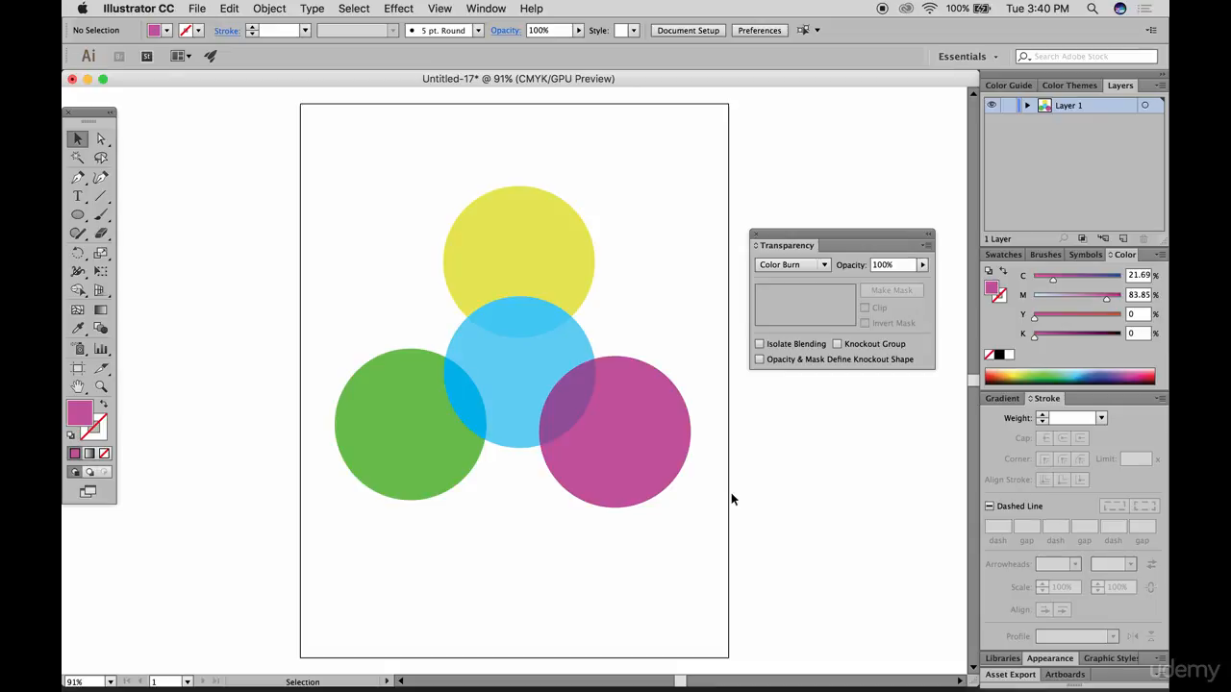
# Delete all four circles from the artboard.
pyautogui.moveTo(371, 214); pyautogui.dragTo(678, 500)
pyautogui.click(791, 264)
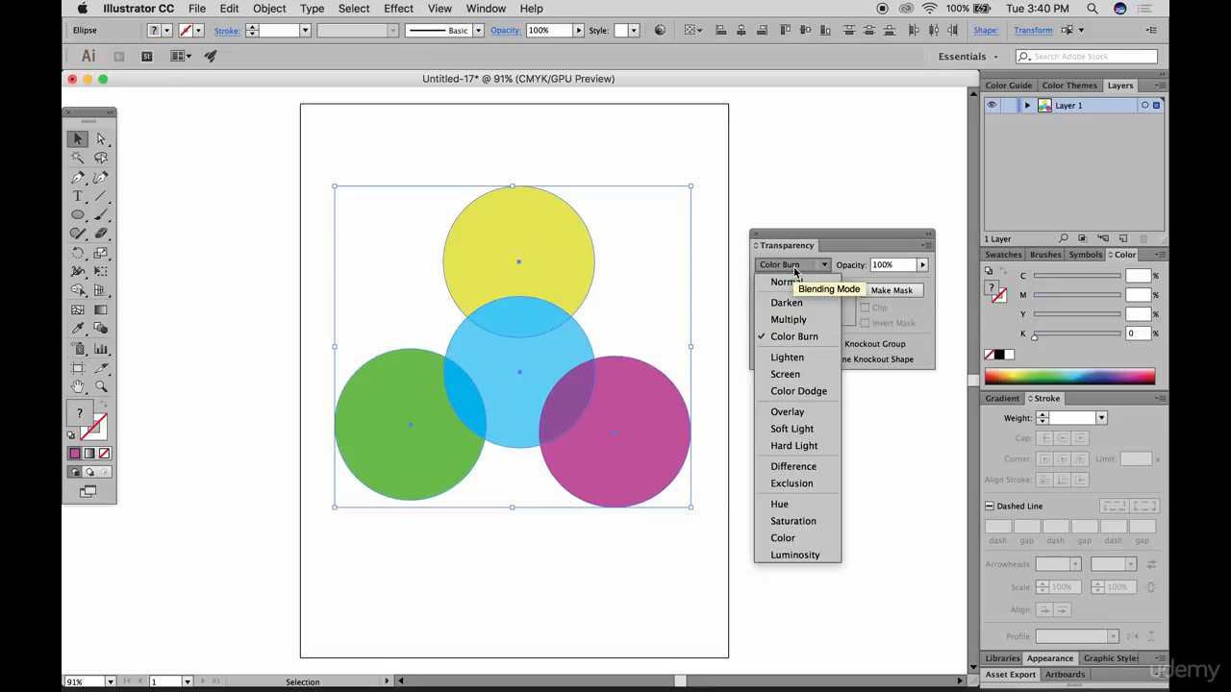
pyautogui.click(566, 172)
pyautogui.moveTo(401, 246); pyautogui.dragTo(639, 432)
pyautogui.press('Delete')
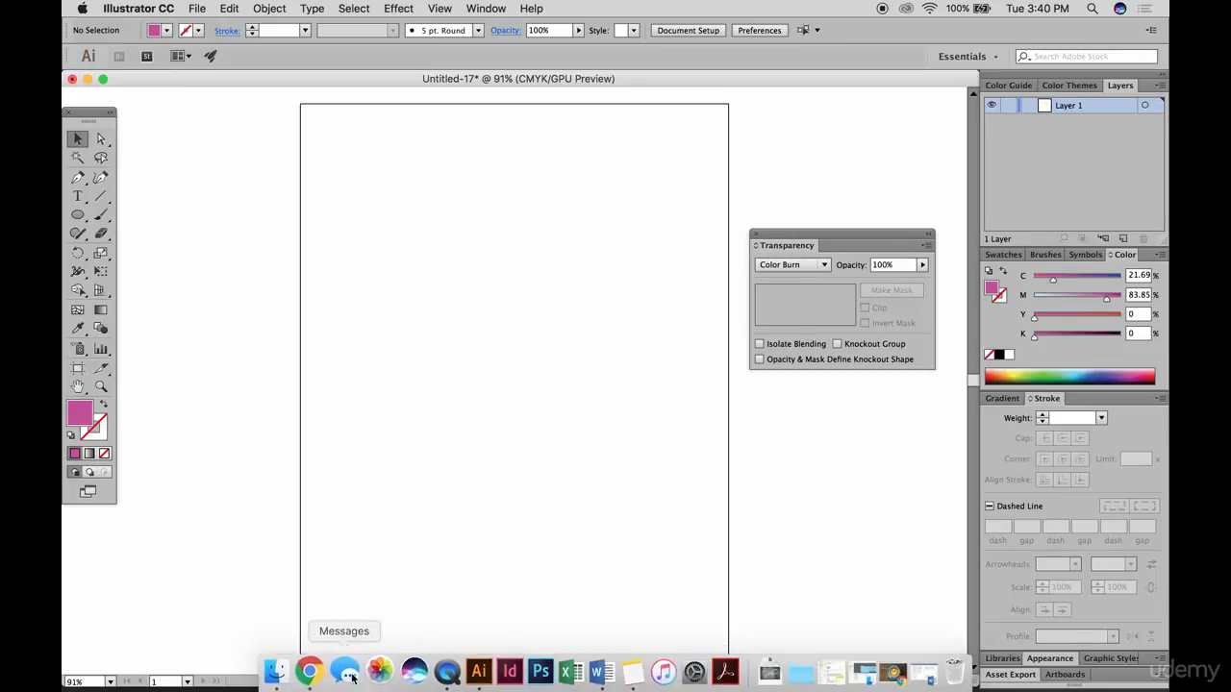
# Open pexels-photo-433145.jpeg from the Desktop folder in Finder with Illustrator and bring the photo into the Untitled-17 document.
pyautogui.click(275, 671)
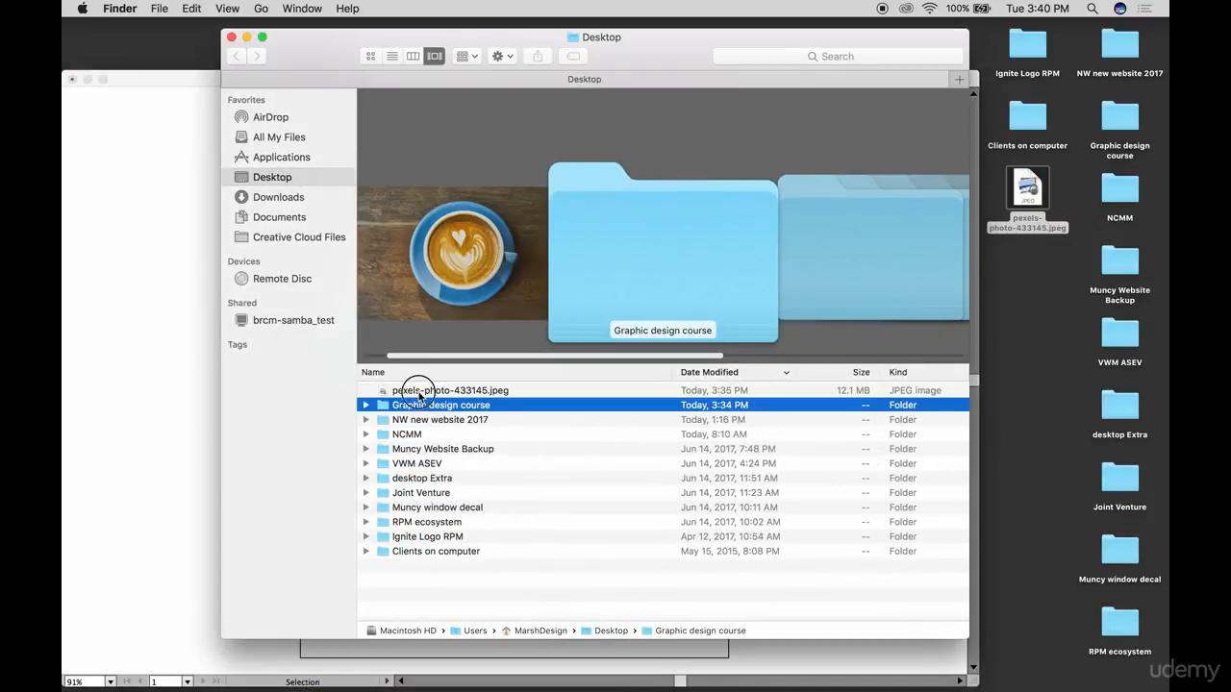
pyautogui.moveTo(419, 395); pyautogui.dragTo(483, 673)
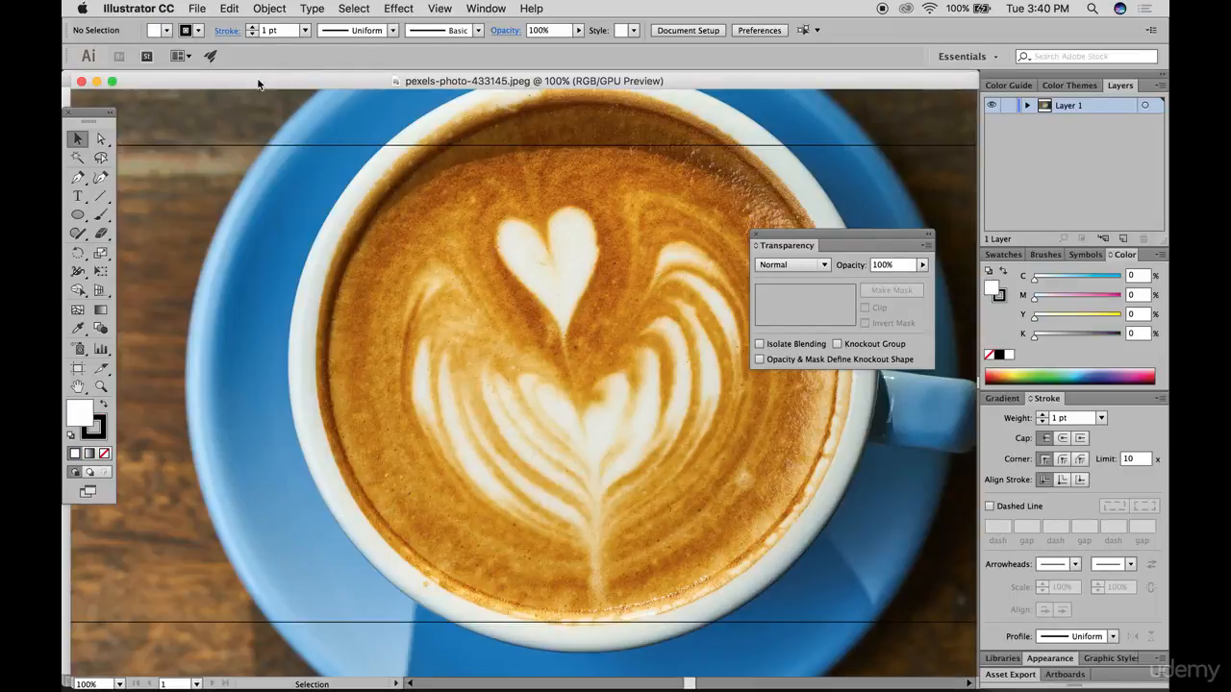
pyautogui.moveTo(258, 85); pyautogui.dragTo(407, 256)
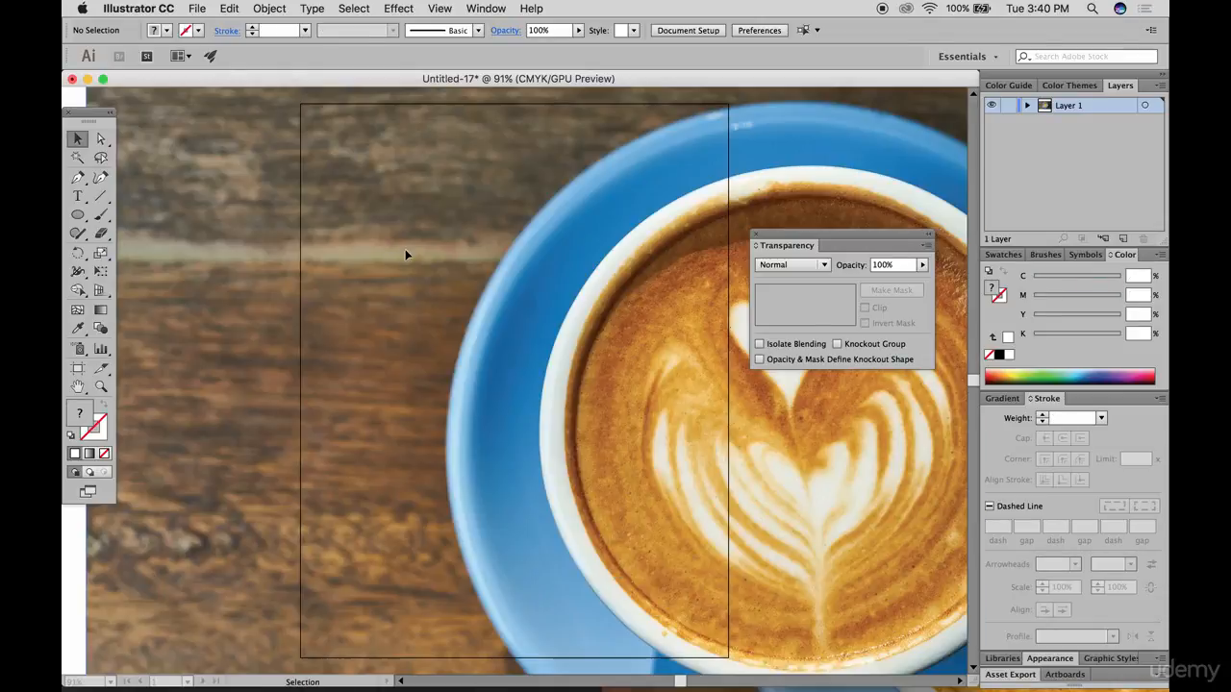
pyautogui.press('super+alt+0')
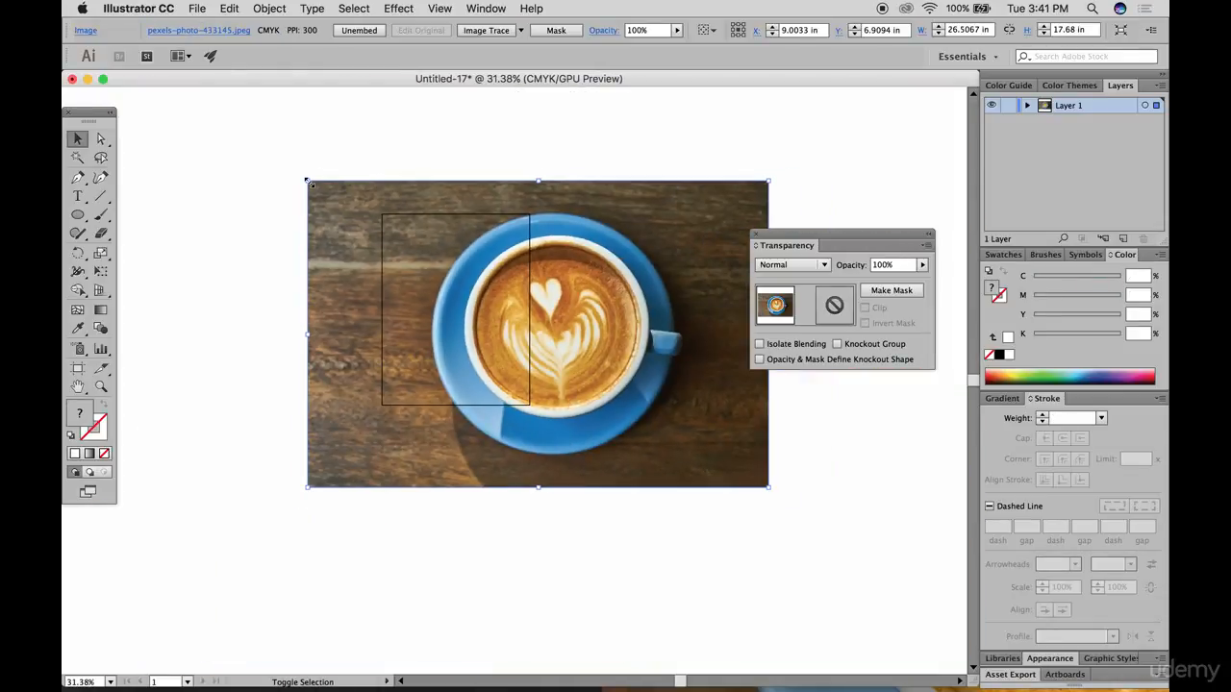
# Scale the coffee photo down to about 8.41 × 5.61 in and place it across the artboard's lower part.
pyautogui.moveTo(308, 181); pyautogui.dragTo(674, 424)
pyautogui.moveTo(717, 459); pyautogui.dragTo(427, 375)
pyautogui.moveTo(478, 341); pyautogui.dragTo(530, 306)
pyautogui.scroll(5, 468, 312)
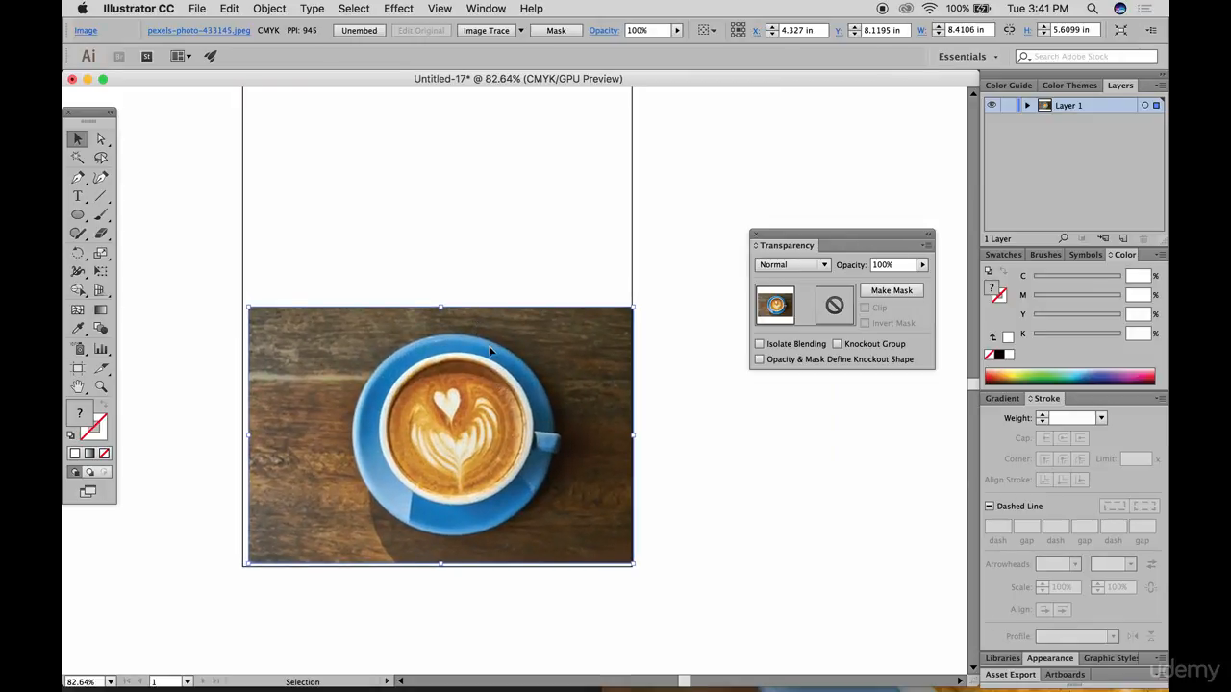
# Move the coffee photo to the artboard's upper part and enlarge it to about 11.55 × 7.70 in, overhanging both sides.
pyautogui.moveTo(575, 503); pyautogui.dragTo(569, 260)
pyautogui.moveTo(638, 375); pyautogui.dragTo(708, 421)
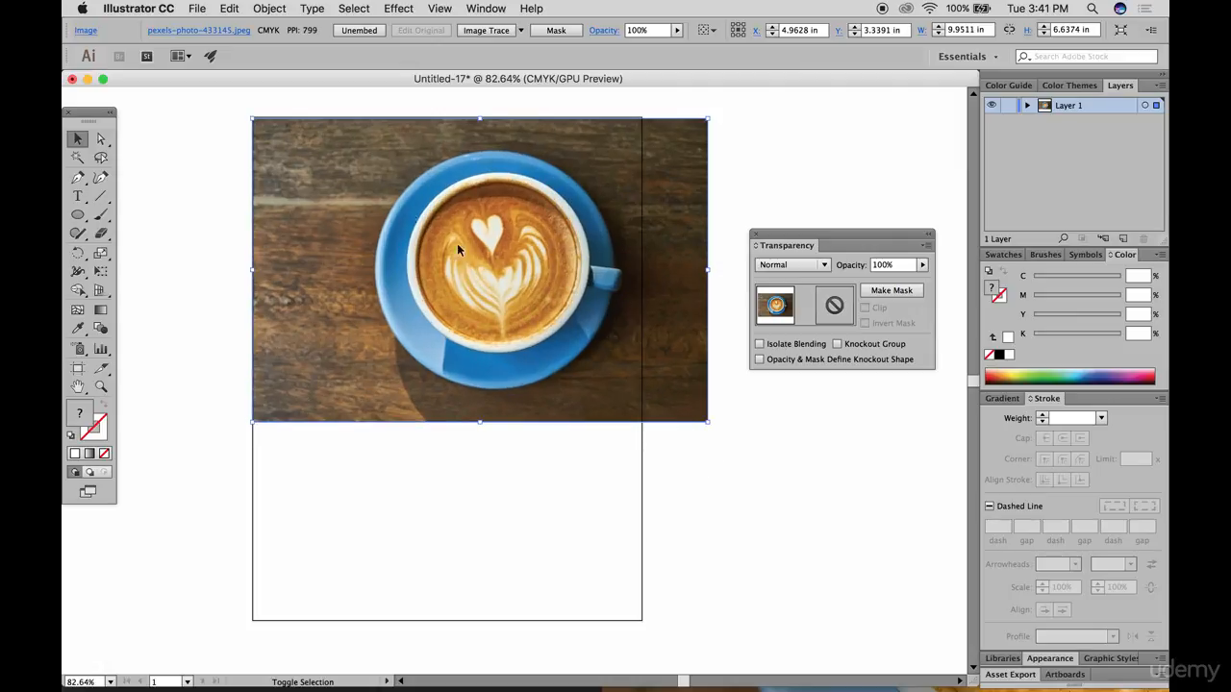
pyautogui.moveTo(253, 121); pyautogui.dragTo(179, 82)
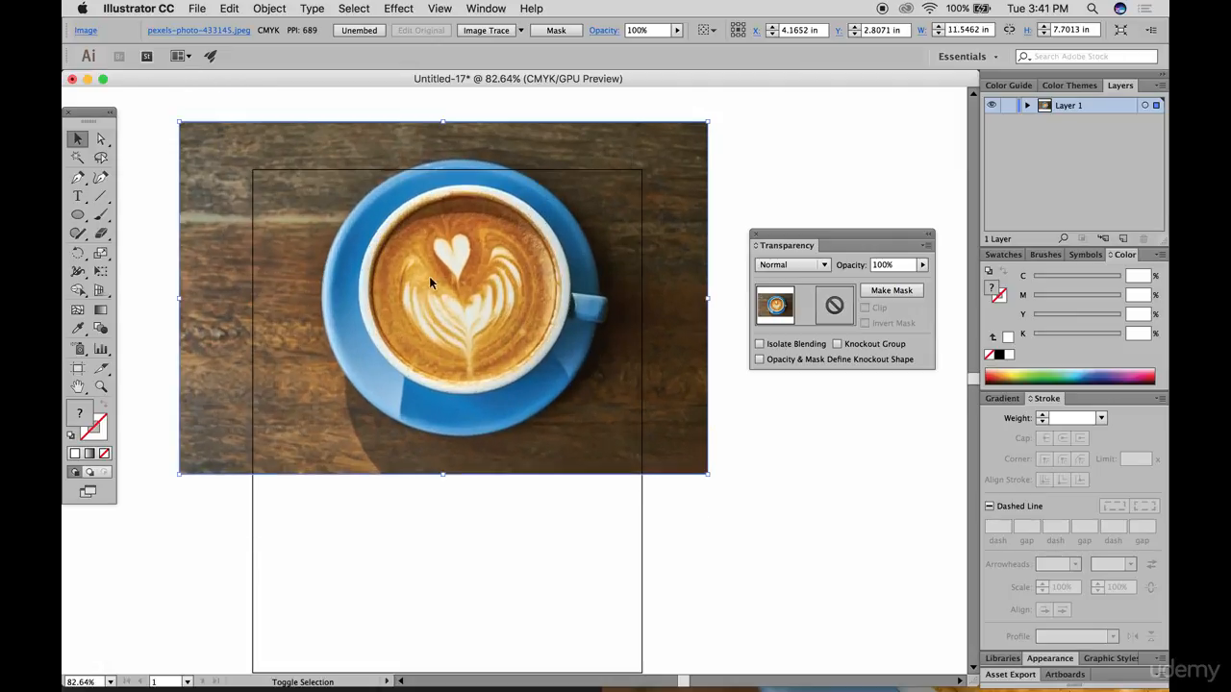
pyautogui.moveTo(428, 276); pyautogui.dragTo(466, 333)
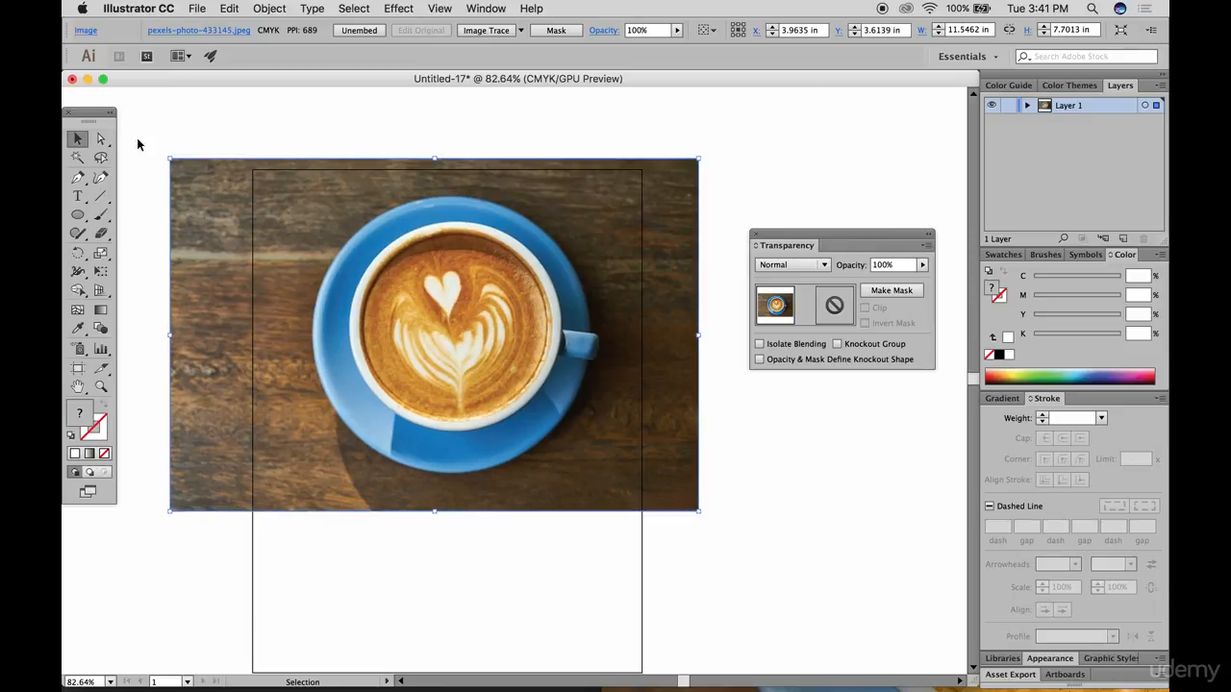
# Draw a tall magenta rectangle over the photo's left overhang, ending at the artboard's left edge.
pyautogui.click(136, 137)
pyautogui.click(77, 213)
pyautogui.click(154, 214)
pyautogui.moveTo(157, 127); pyautogui.dragTo(253, 544)
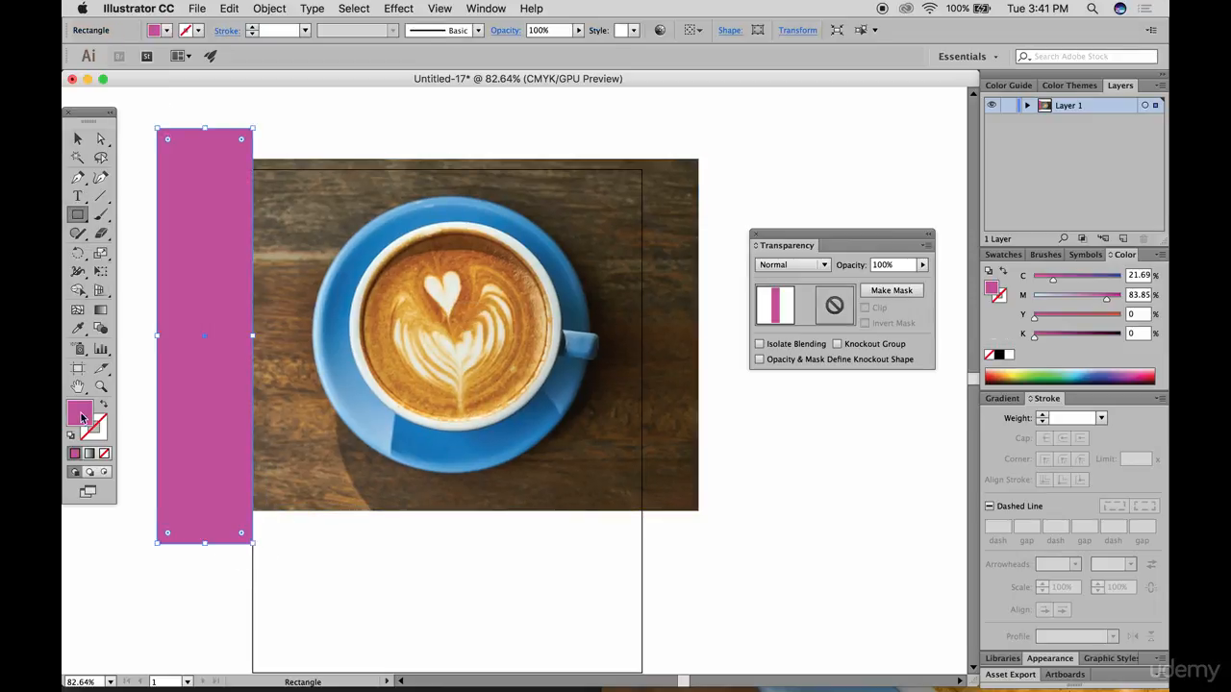
# Change the fill of the rectangle covering the photo's left overhang to white, FFFFFF.
pyautogui.doubleClick(81, 418)
pyautogui.click(602, 362)
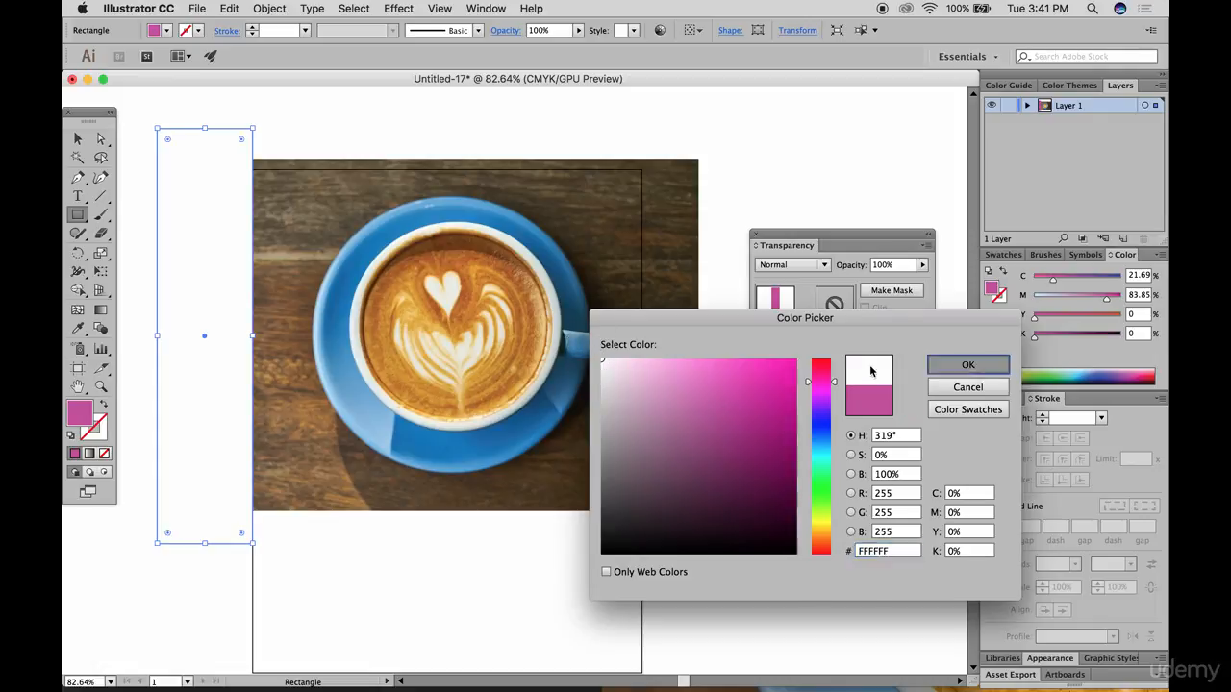
pyautogui.click(967, 365)
# Duplicate the white rectangle and place the copy over the photo's right overhang, flush with the artboard's right edge.
pyautogui.click(78, 139)
pyautogui.moveTo(205, 335); pyautogui.dragTo(514, 381)
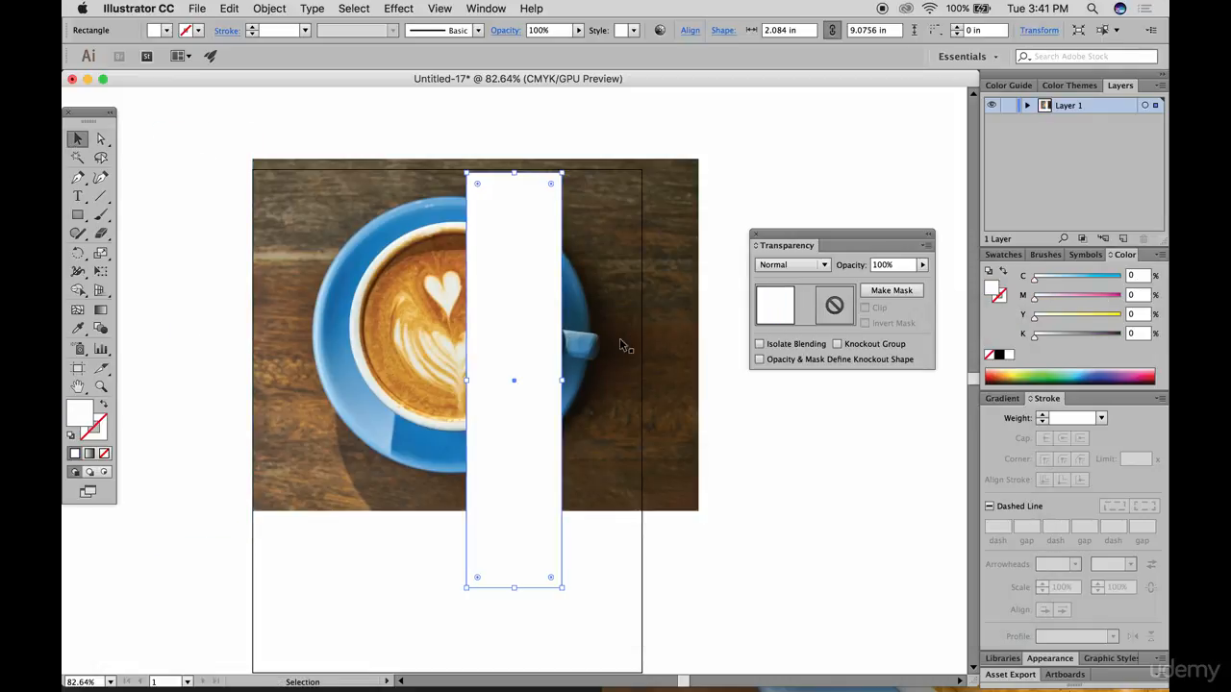
pyautogui.moveTo(532, 334); pyautogui.dragTo(708, 284)
pyautogui.click(838, 131)
# Draw a wide white rectangle over the photo's top overhang, ending at the artboard's top edge.
pyautogui.click(78, 215)
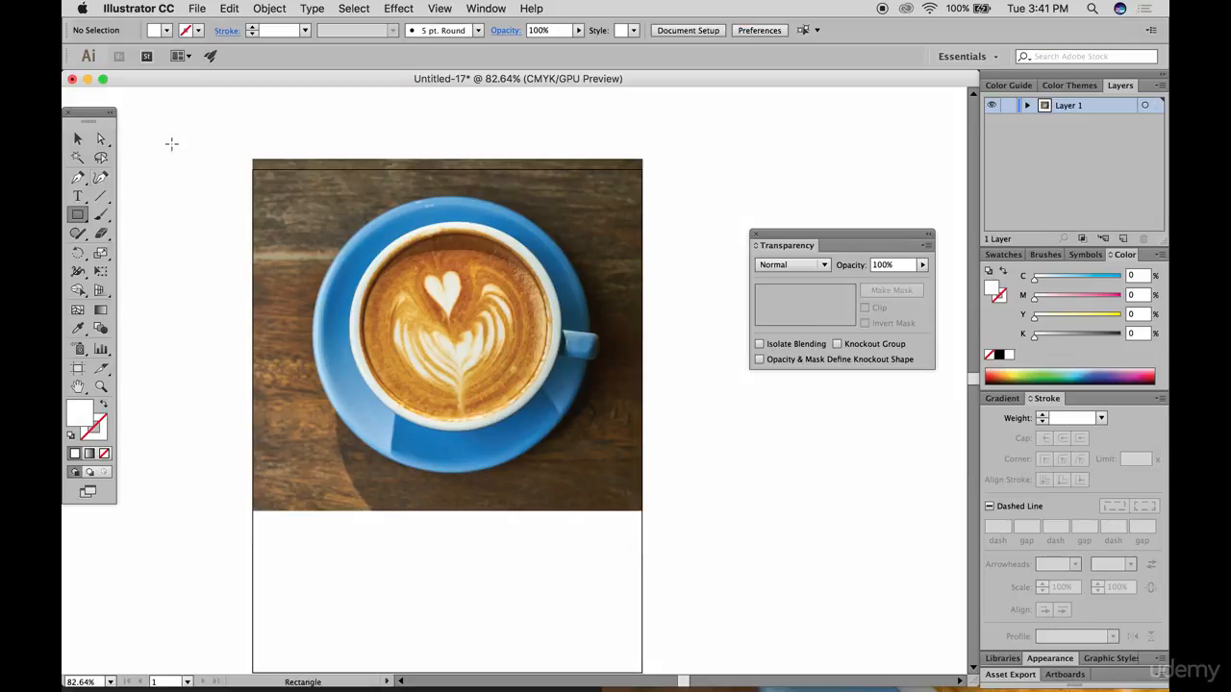
pyautogui.moveTo(196, 103); pyautogui.dragTo(726, 169)
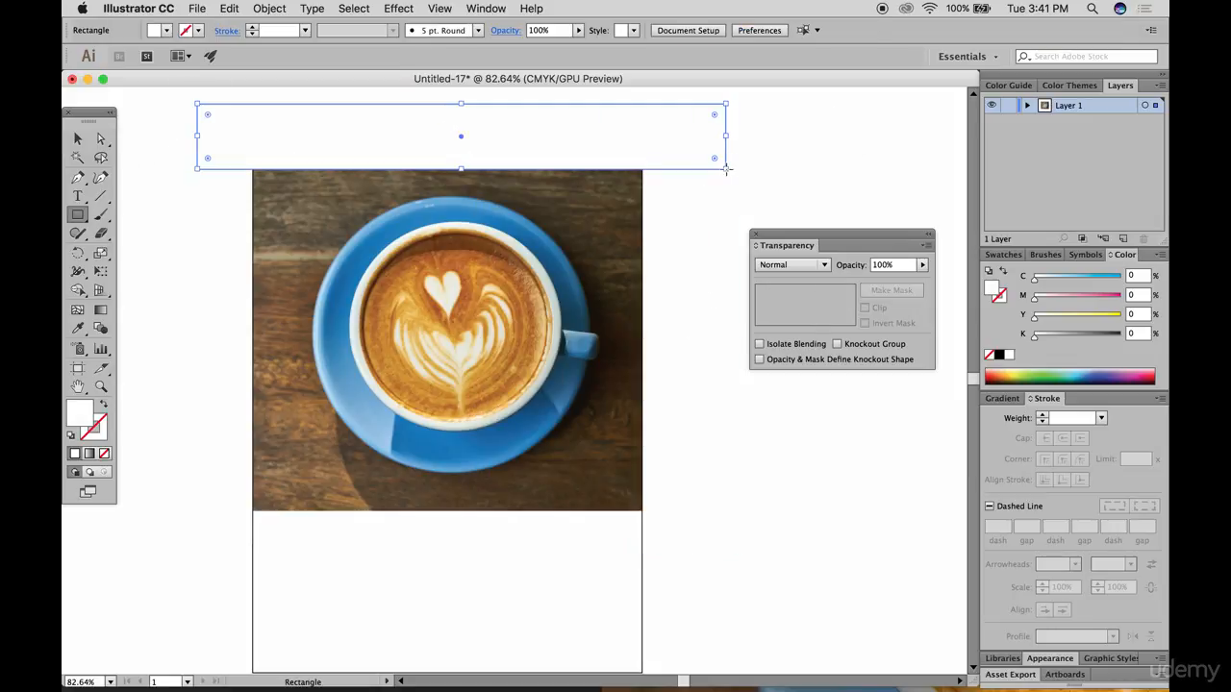
pyautogui.press('v')
pyautogui.click(731, 262)
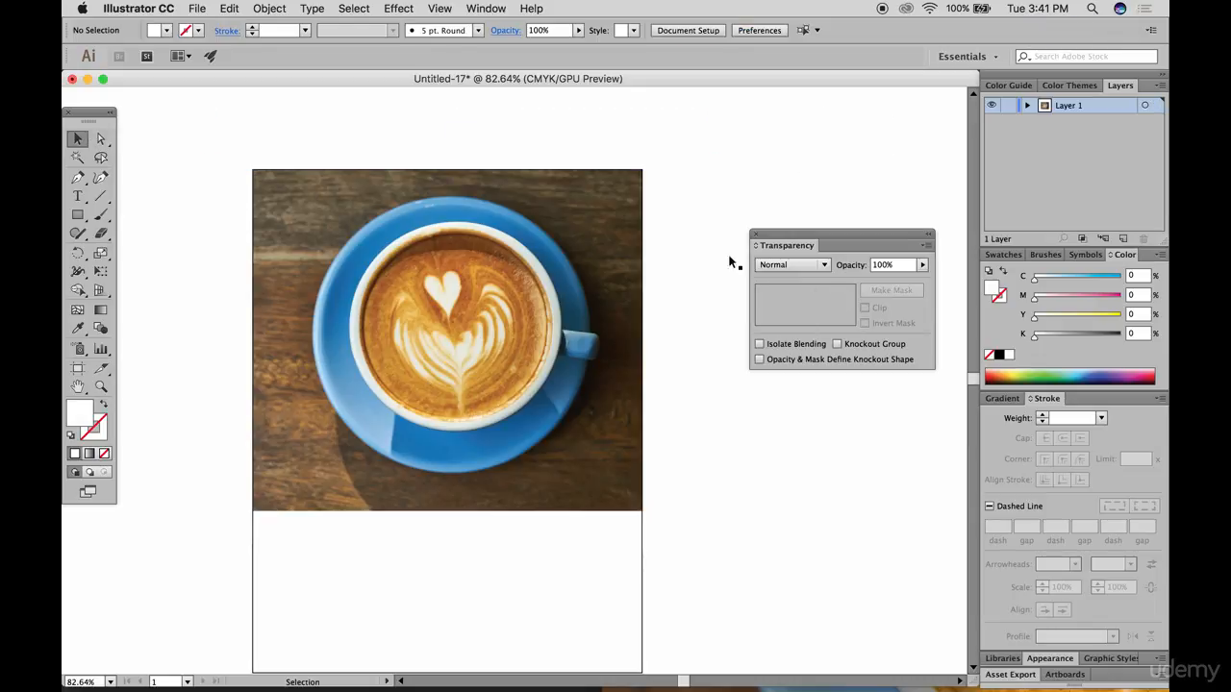
# Draw a white rectangle about 8.50 × 3.55 in over the empty artboard area below the coffee photo.
pyautogui.scroll(-2, 550, 408)
pyautogui.click(77, 214)
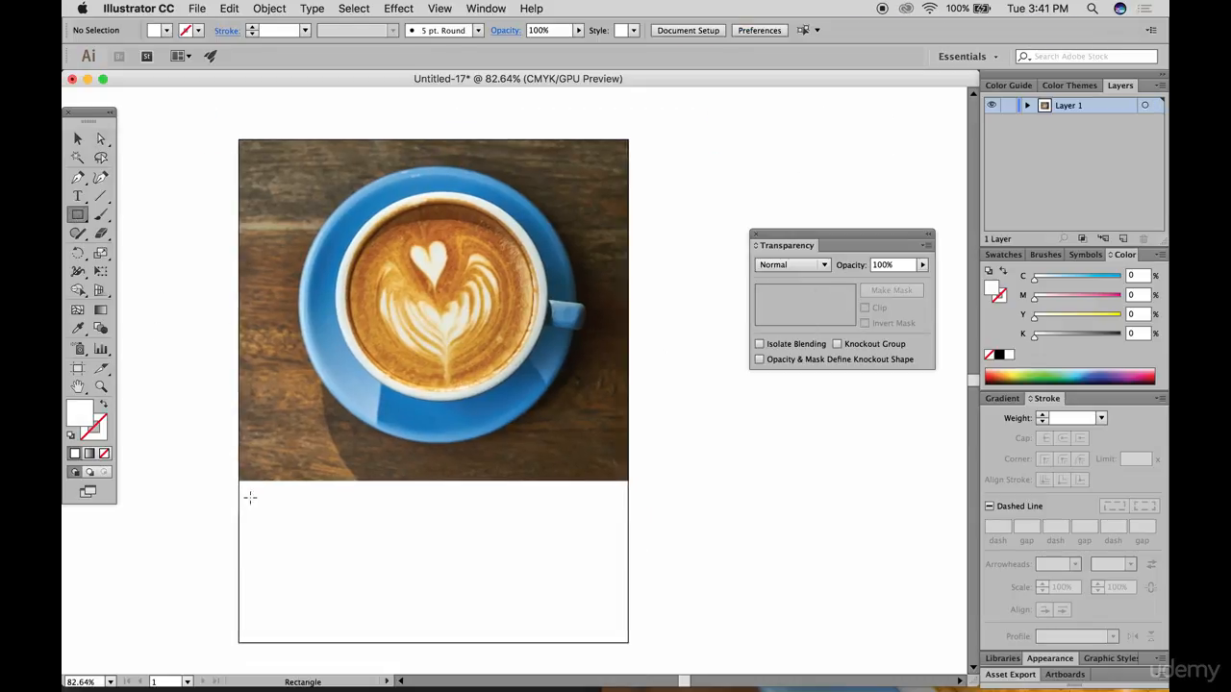
pyautogui.moveTo(238, 479); pyautogui.dragTo(628, 643)
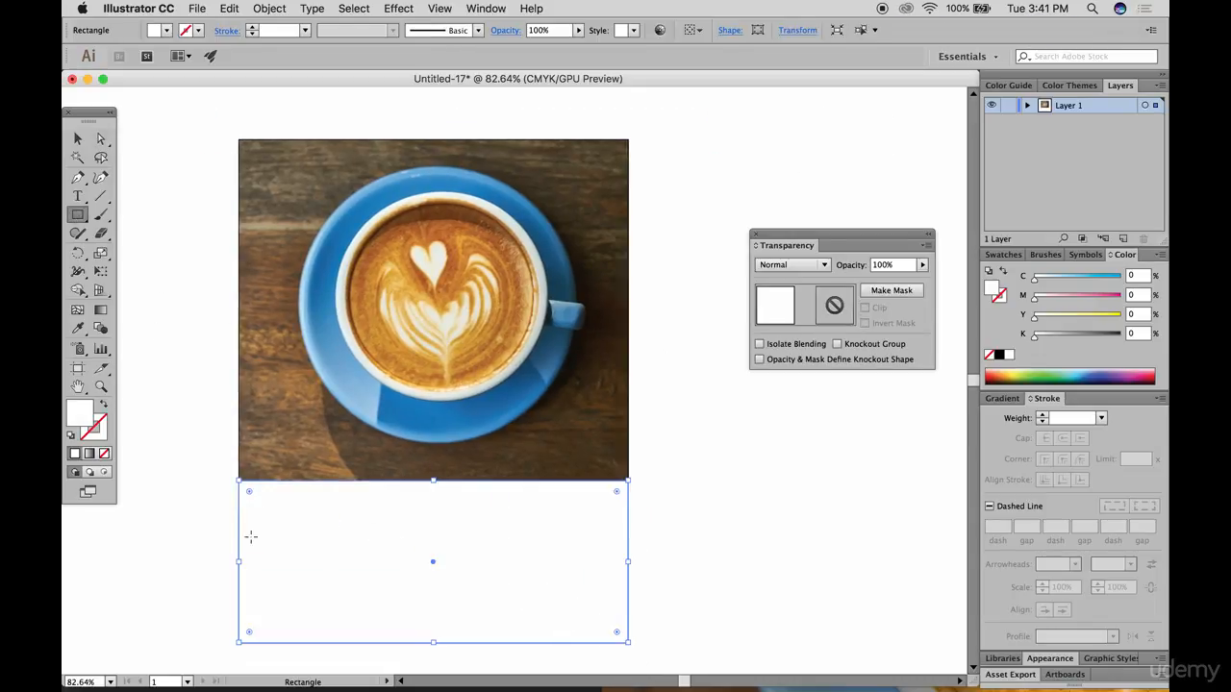
pyautogui.click(80, 411)
pyautogui.doubleClick(80, 411)
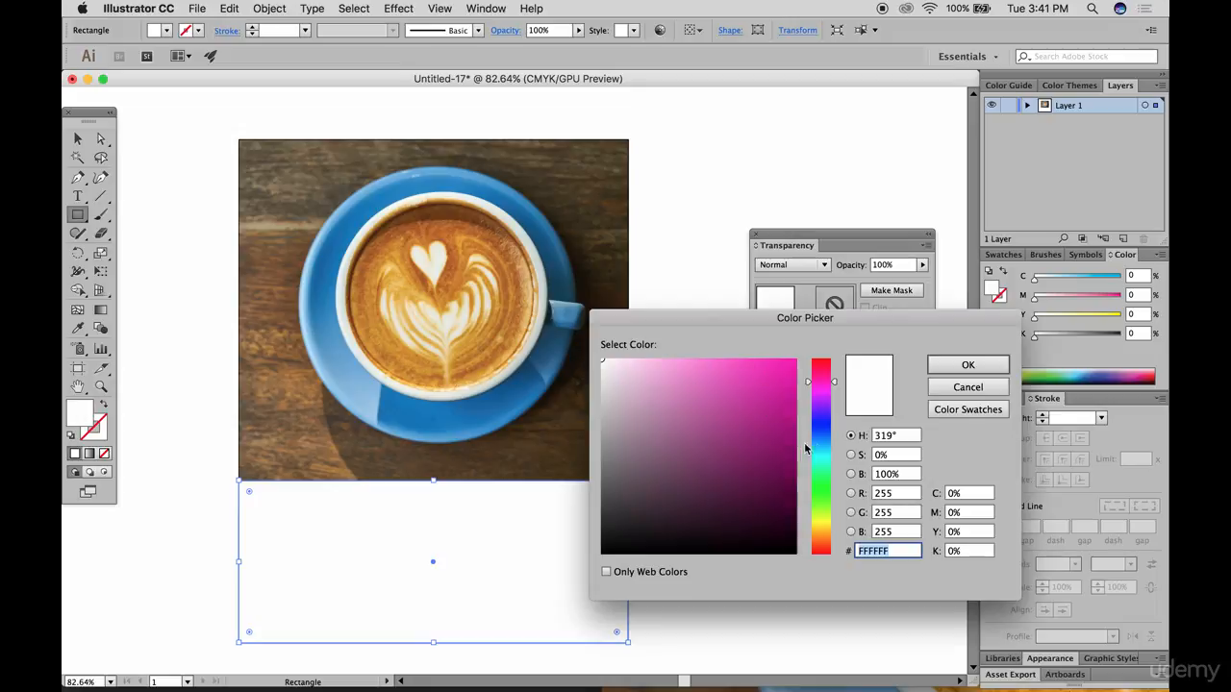
pyautogui.click(967, 366)
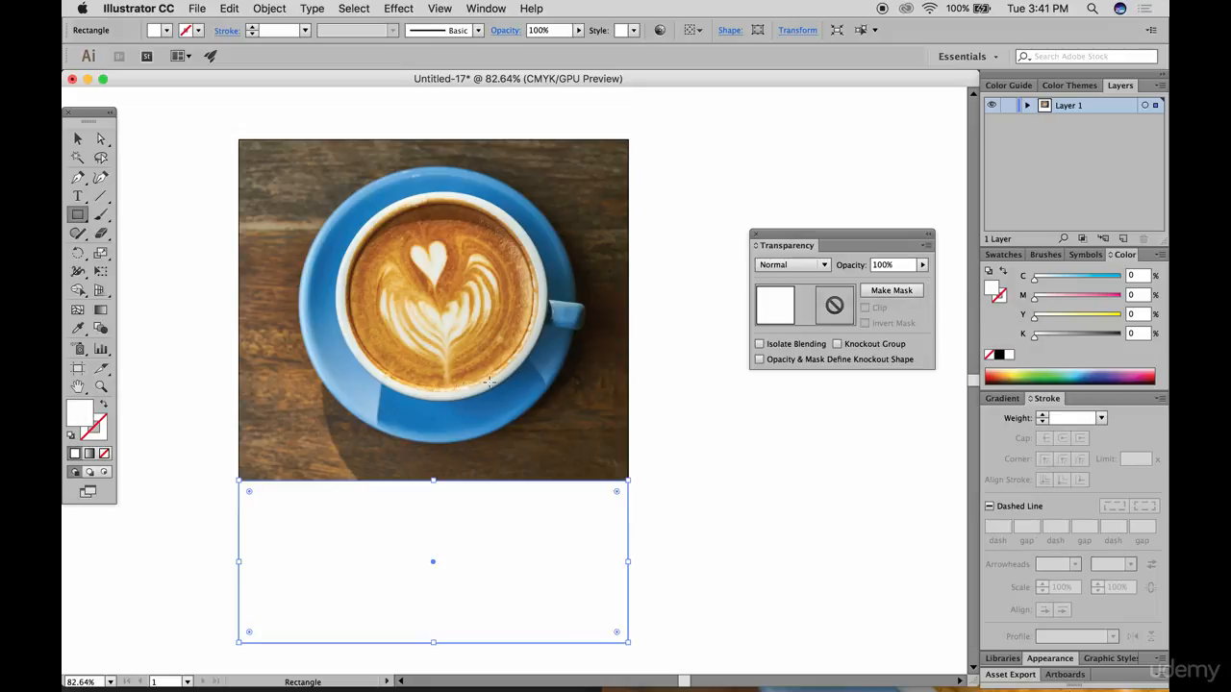
# Fill the lower rectangle with a blue sampled from the saucer just below the cup using the Eyedropper.
pyautogui.click(75, 330)
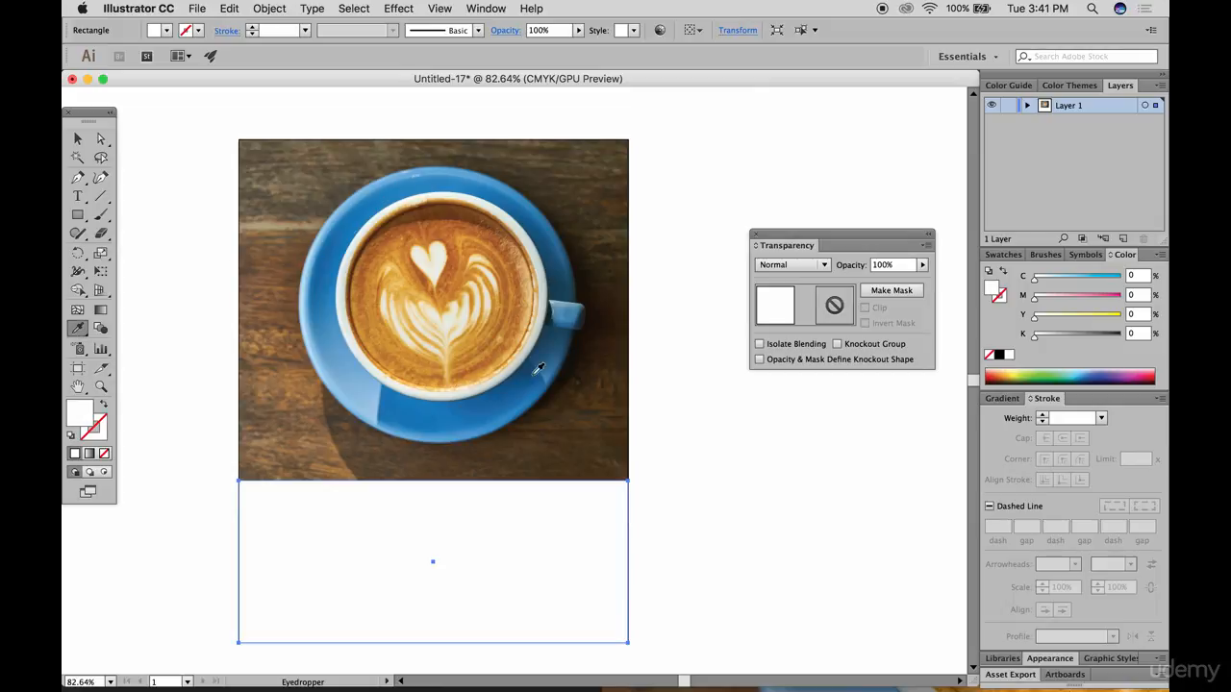
pyautogui.click(516, 391)
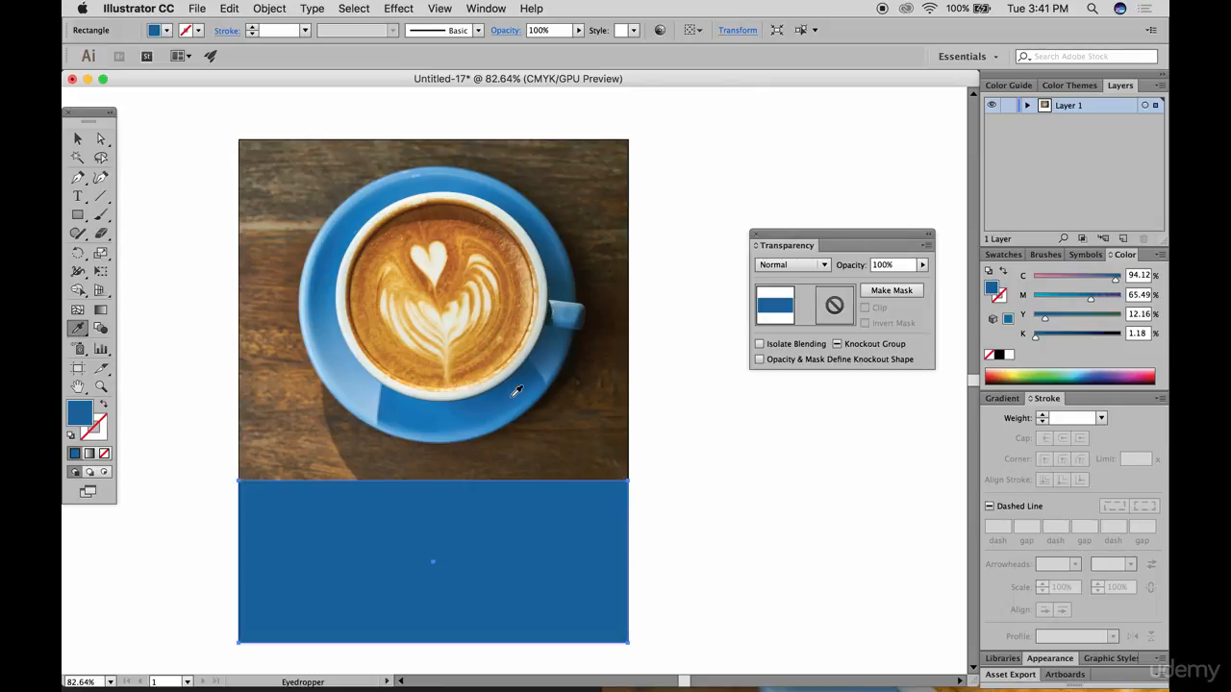
pyautogui.click(343, 358)
pyautogui.click(330, 300)
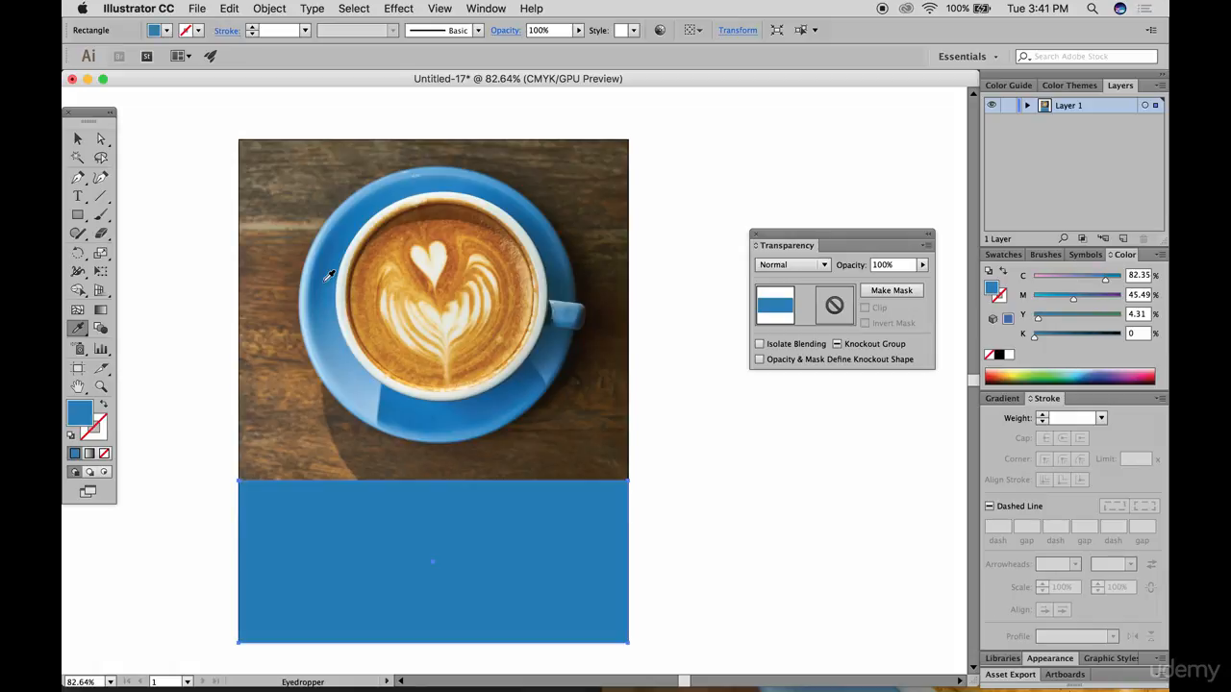
pyautogui.click(331, 271)
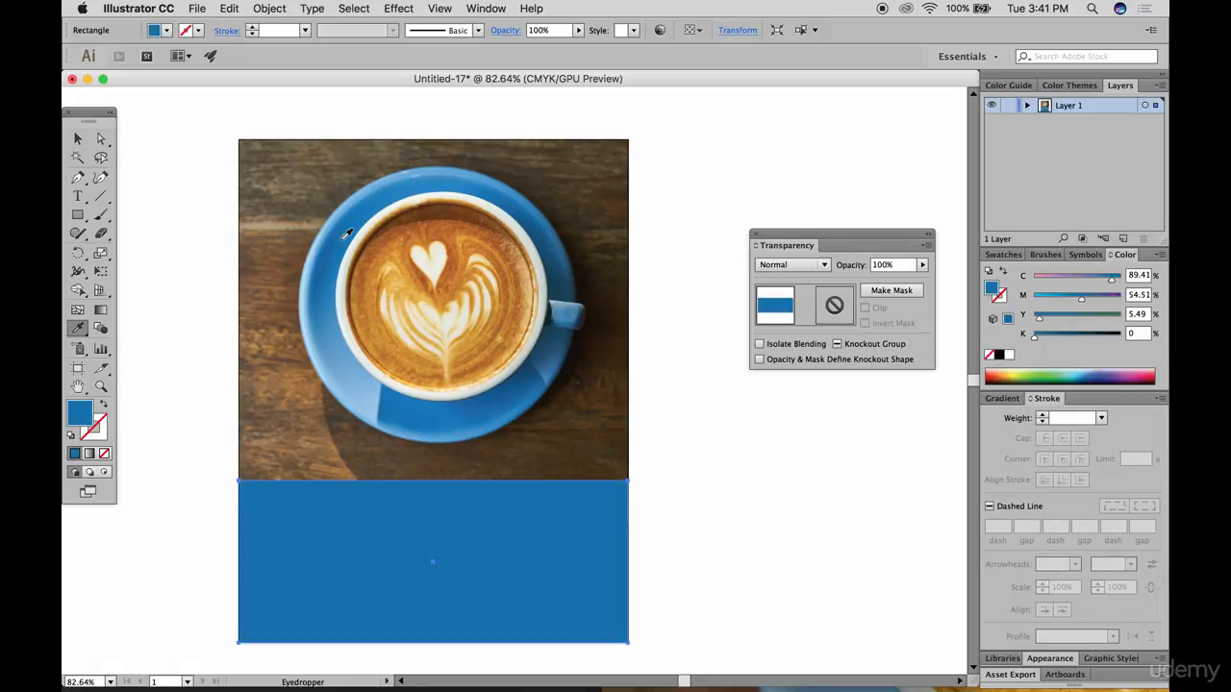
pyautogui.click(491, 401)
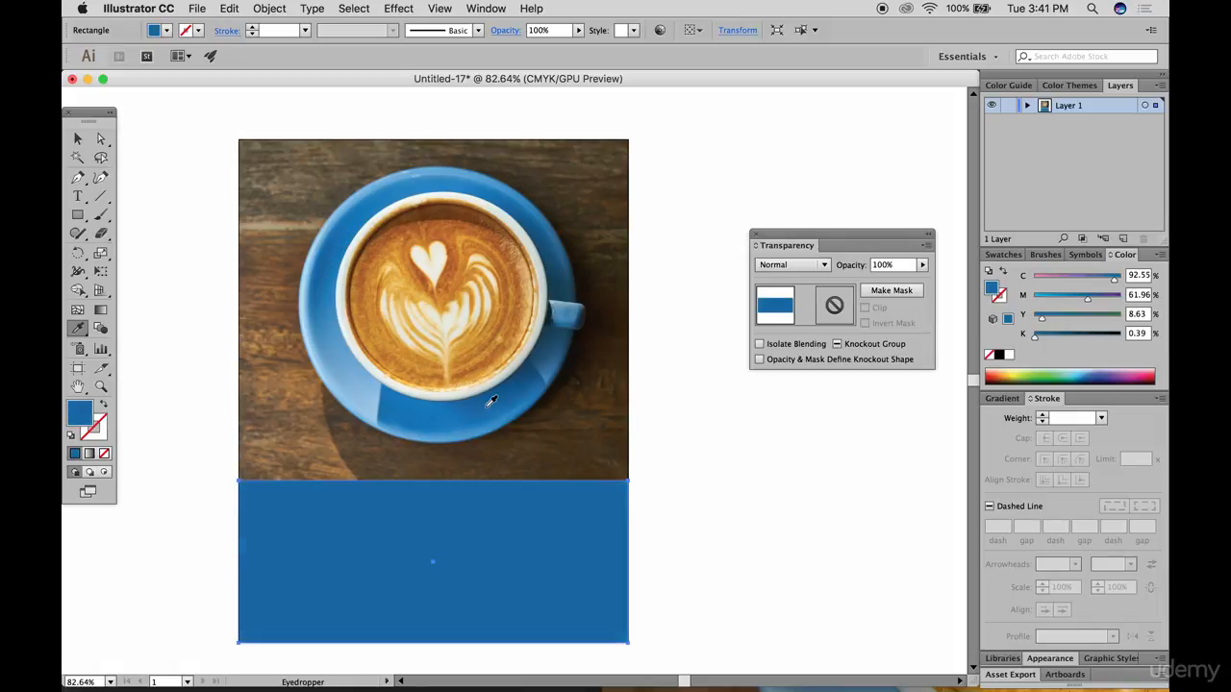
pyautogui.click(78, 139)
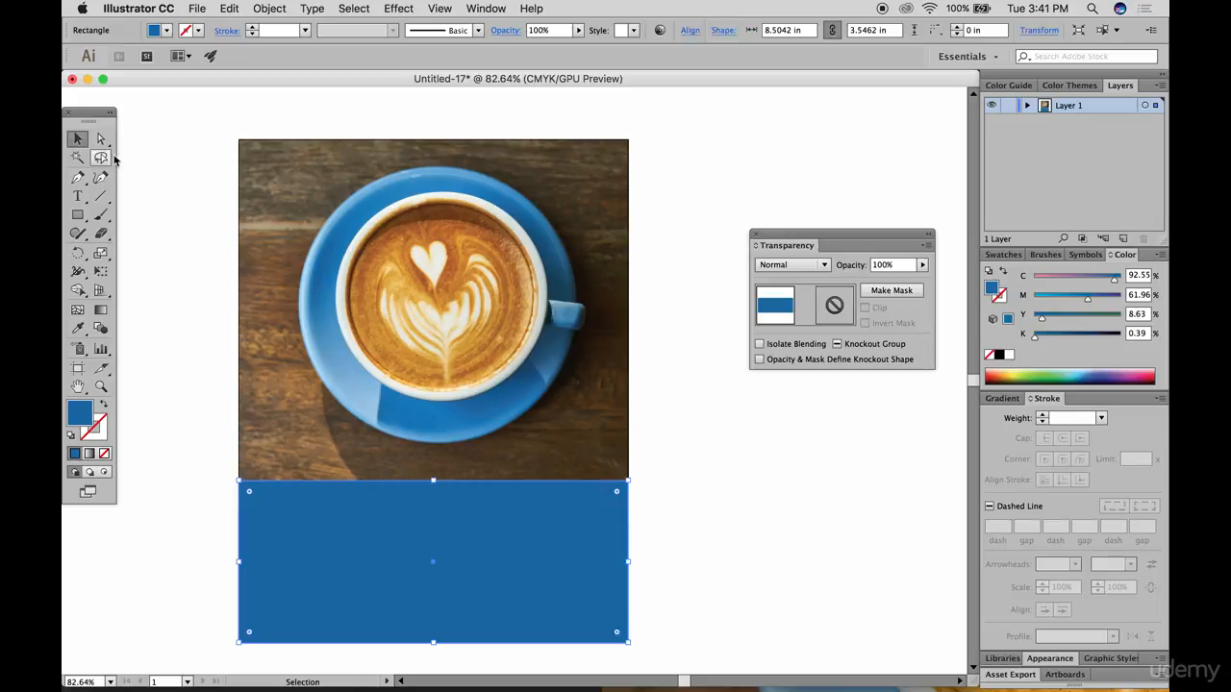
pyautogui.click(742, 489)
# Stretch the blue rectangle up to the artboard's top edge, making it about 8.50 × 10.99 in.
pyautogui.scroll(-1, 695, 490)
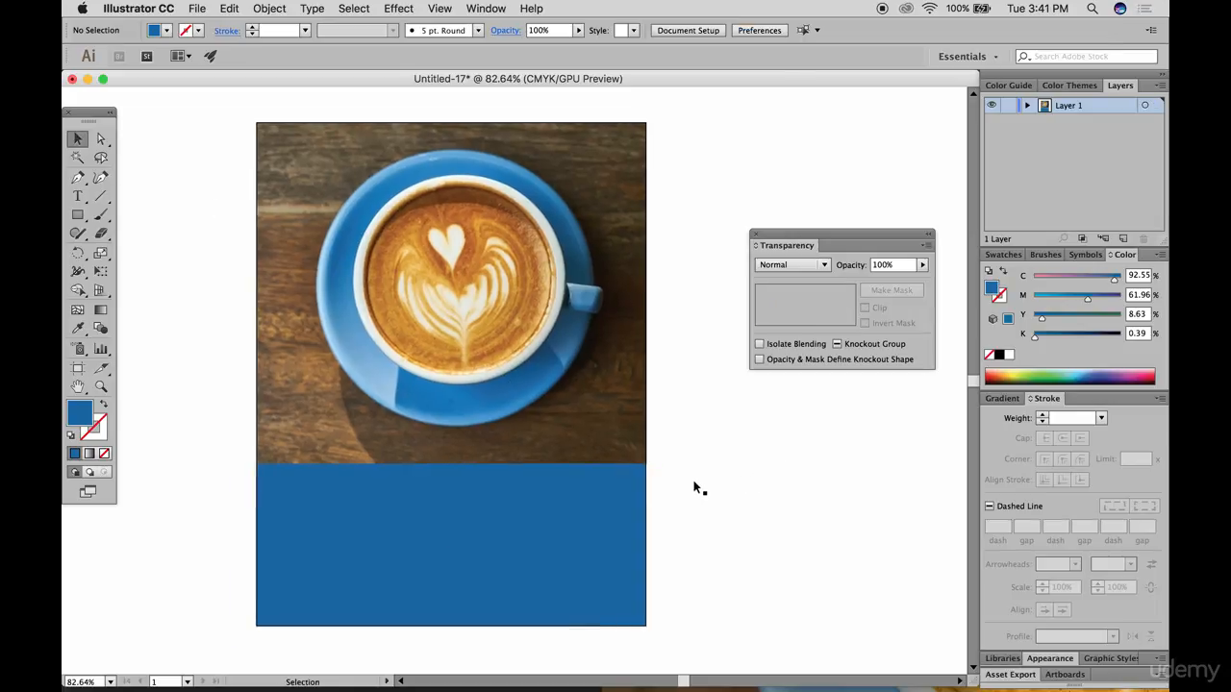
pyautogui.scroll(2, 659, 468)
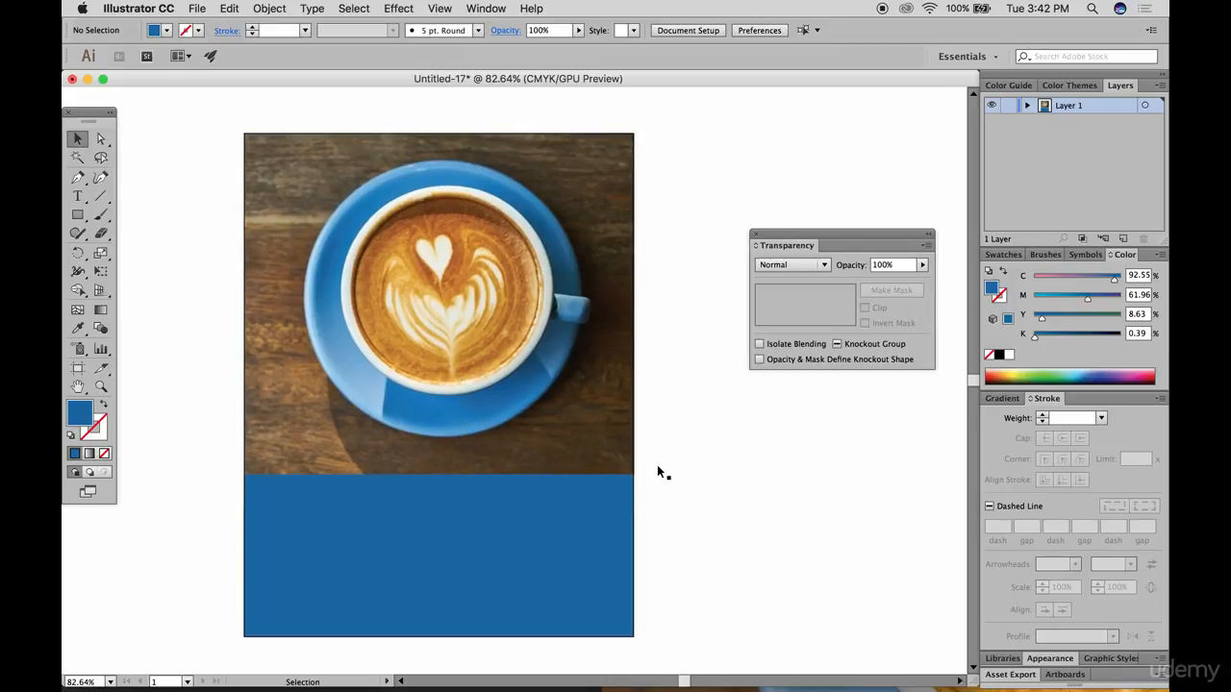
pyautogui.hscroll(-1, 537, 428)
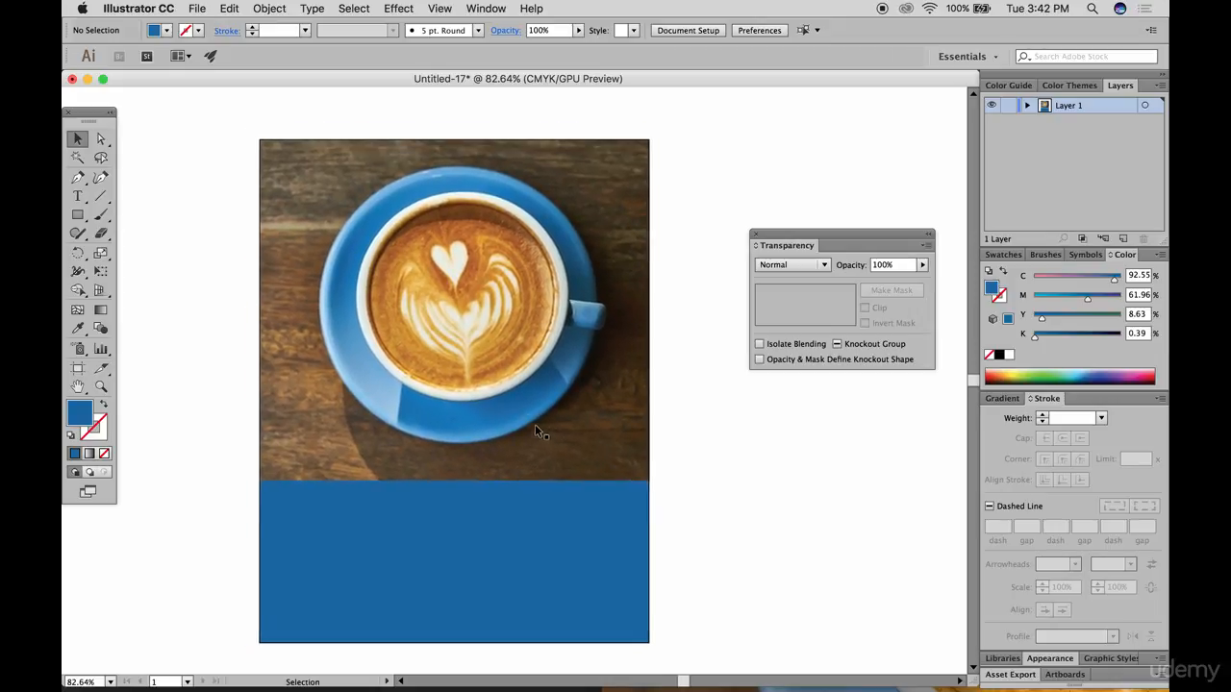
pyautogui.click(462, 286)
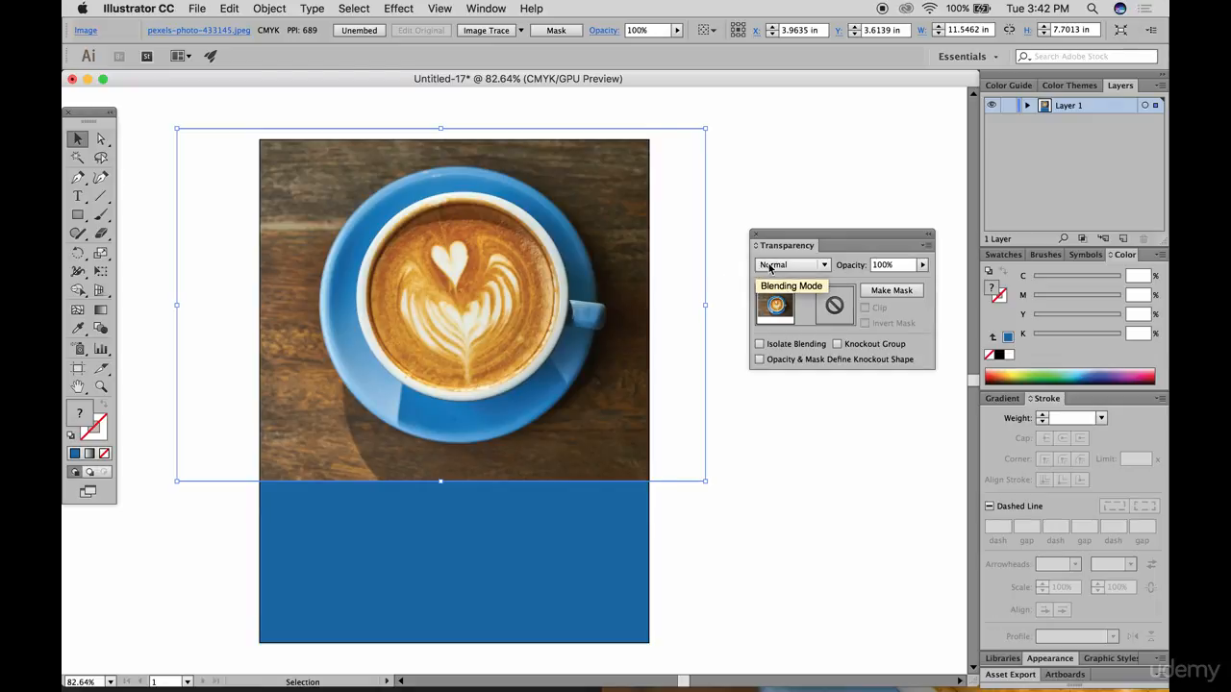
pyautogui.click(463, 504)
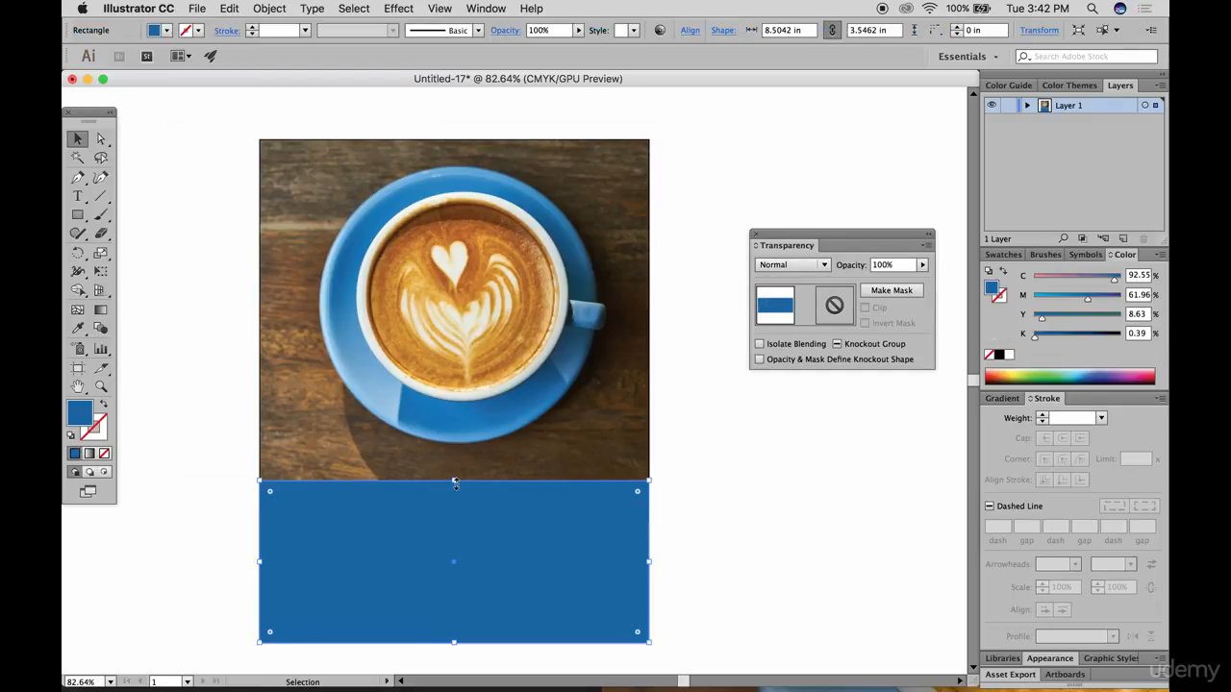
pyautogui.moveTo(456, 483); pyautogui.dragTo(462, 146)
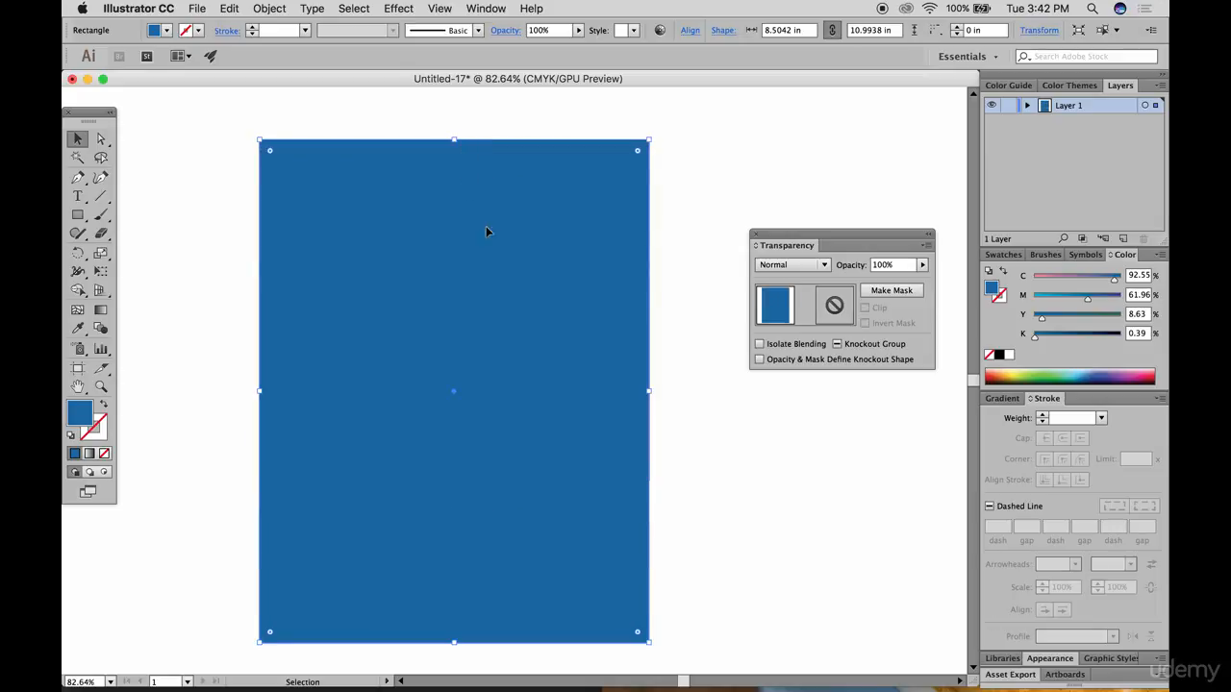
# Send the blue rectangle to the back, behind the coffee photo.
pyautogui.rightClick(520, 205)
pyautogui.moveTo(621, 417)
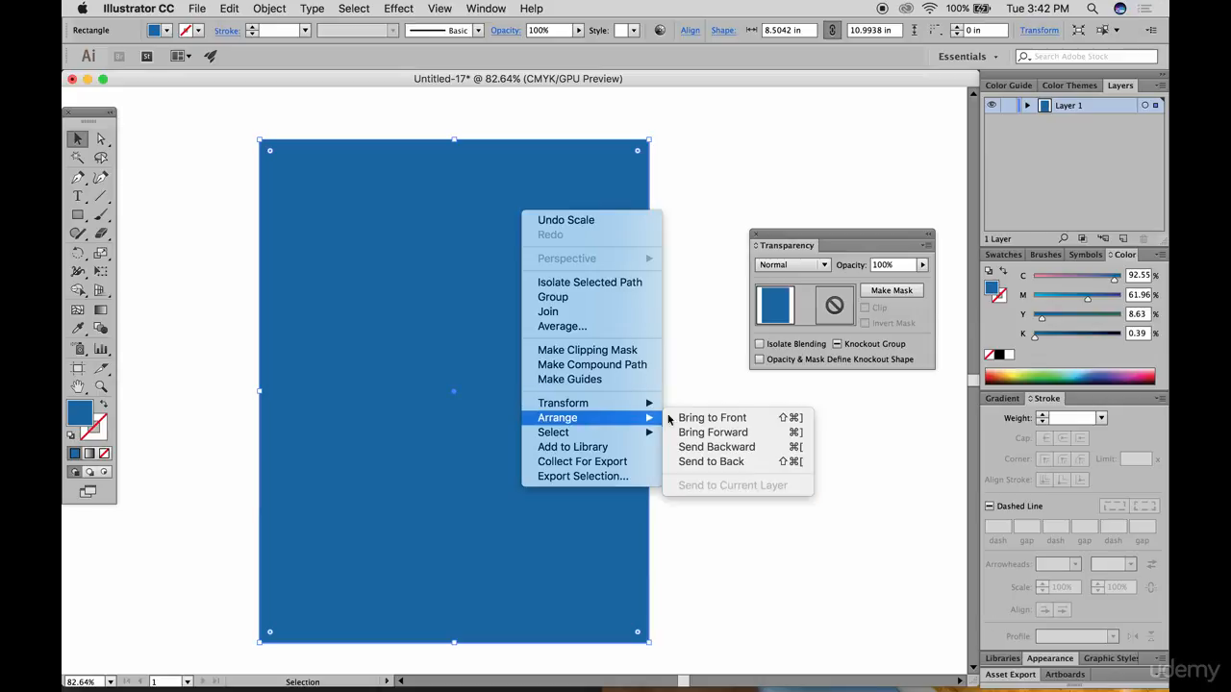
pyautogui.click(712, 462)
pyautogui.click(814, 480)
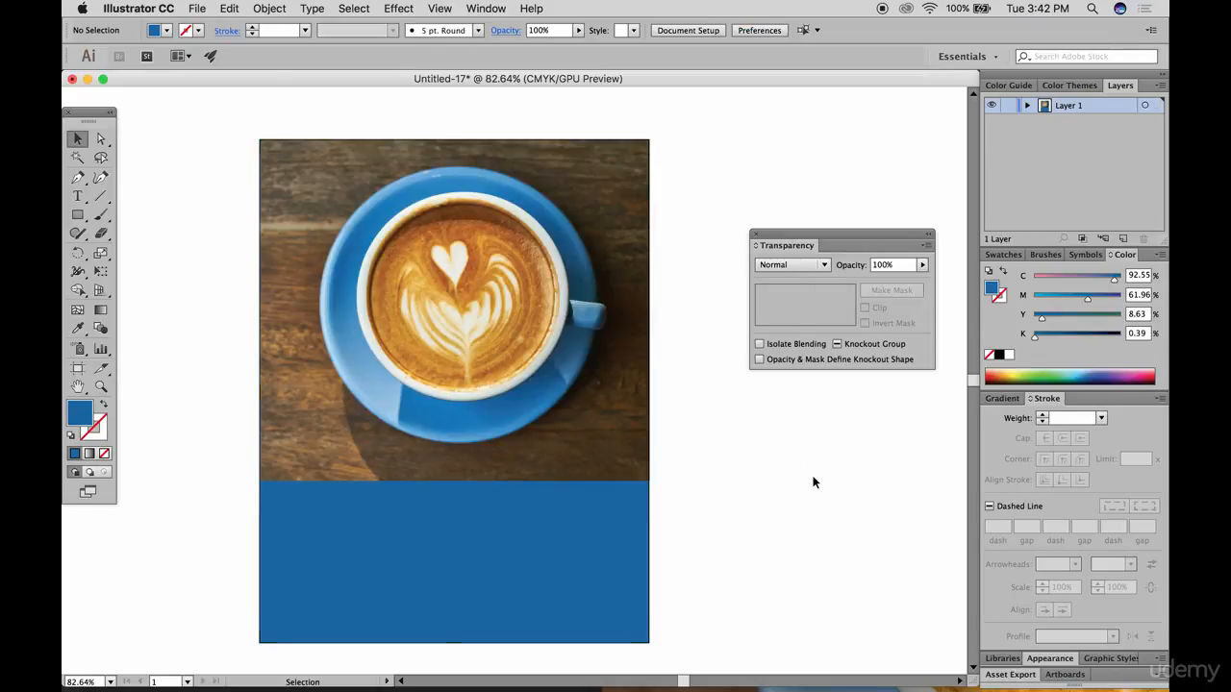
# Try the coffee photo at 23% opacity over the blue rectangle and restore it to 100%.
pyautogui.click(463, 286)
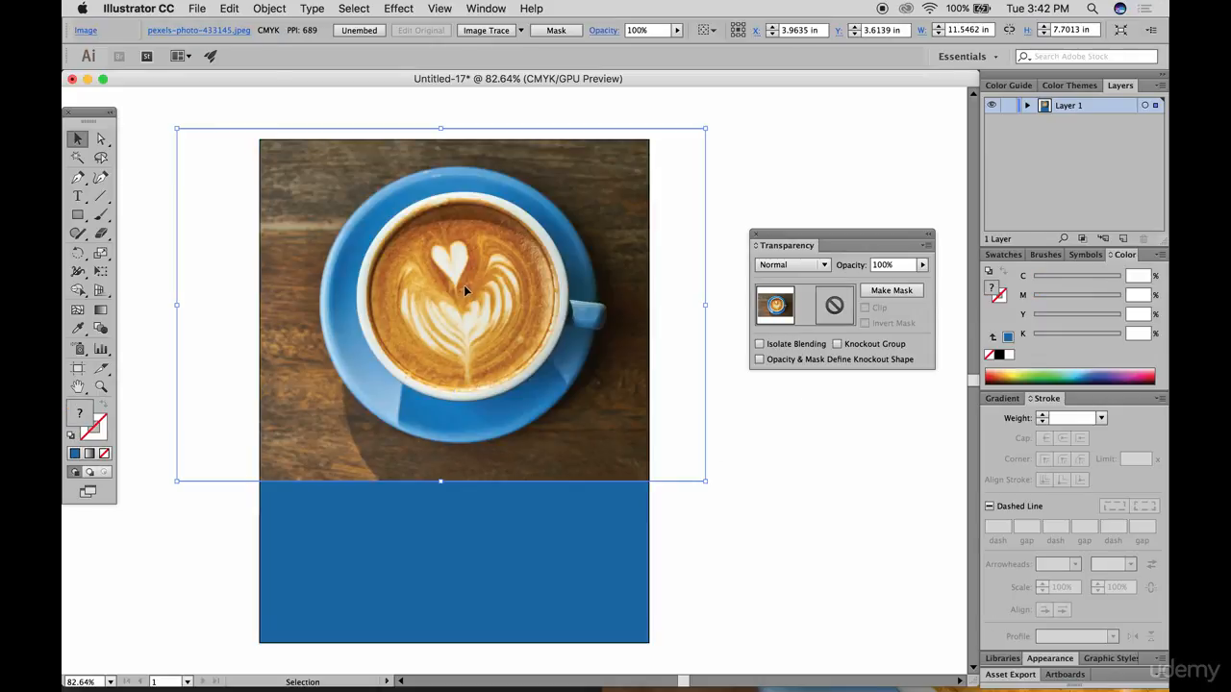
pyautogui.click(923, 265)
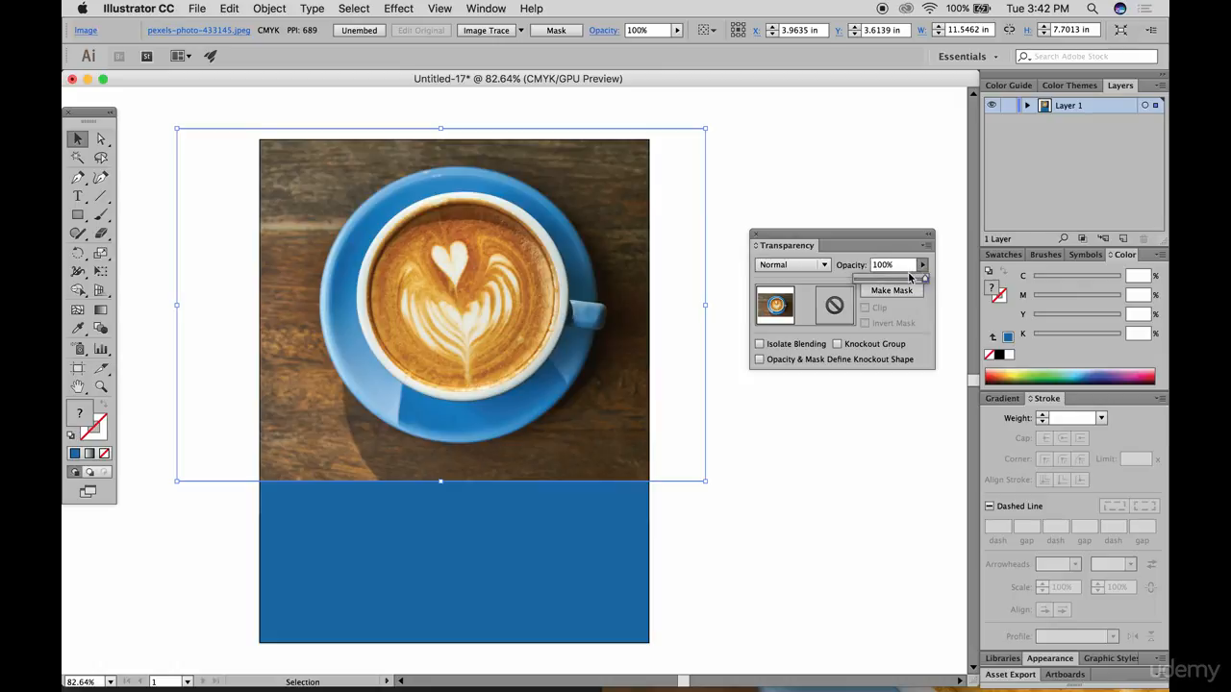
pyautogui.moveTo(909, 283); pyautogui.dragTo(872, 283)
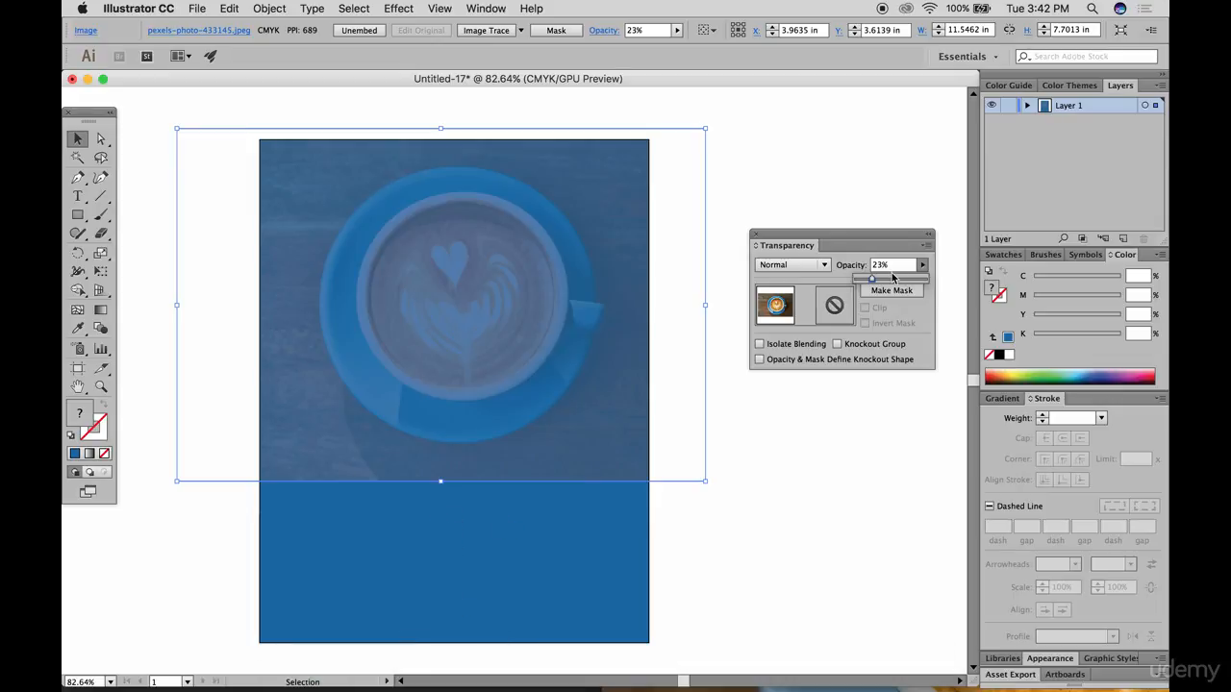
pyautogui.click(846, 473)
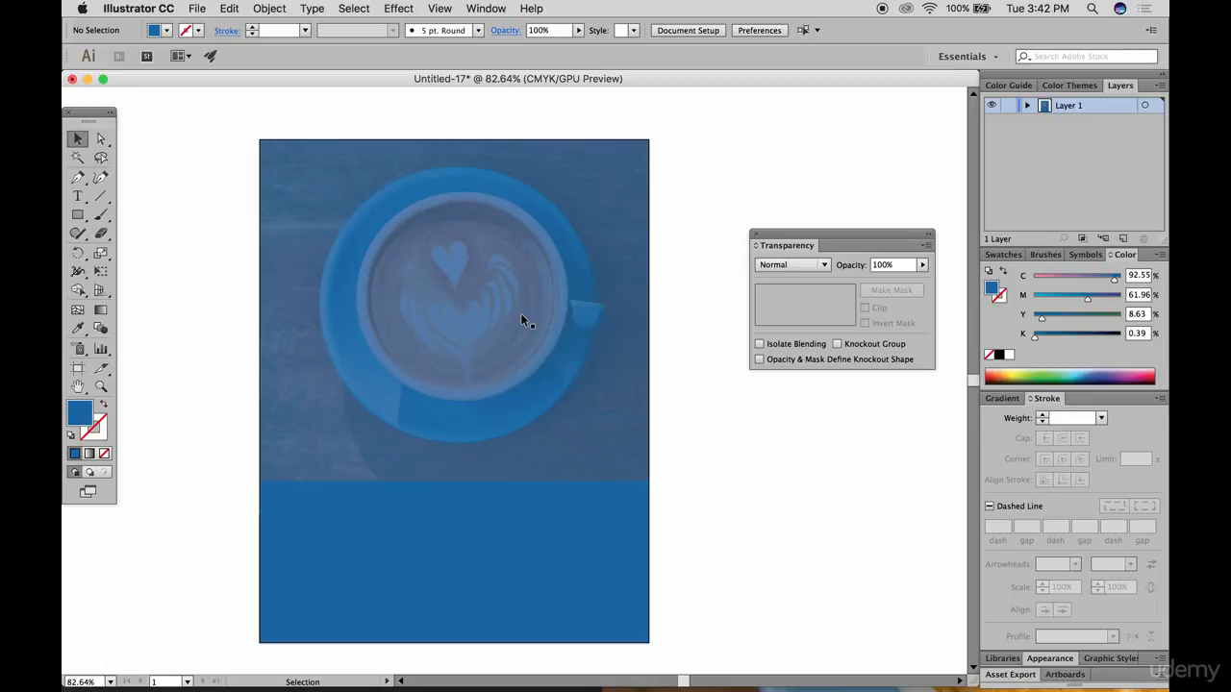
pyautogui.click(490, 320)
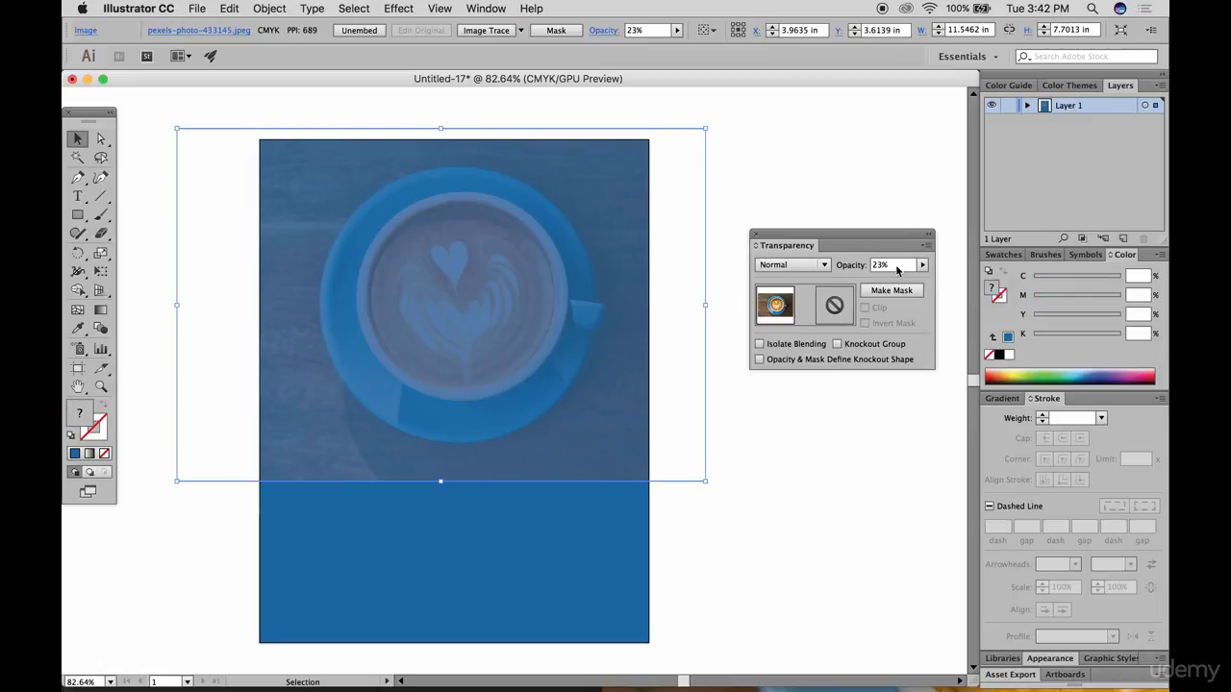
pyautogui.moveTo(923, 265); pyautogui.dragTo(929, 281)
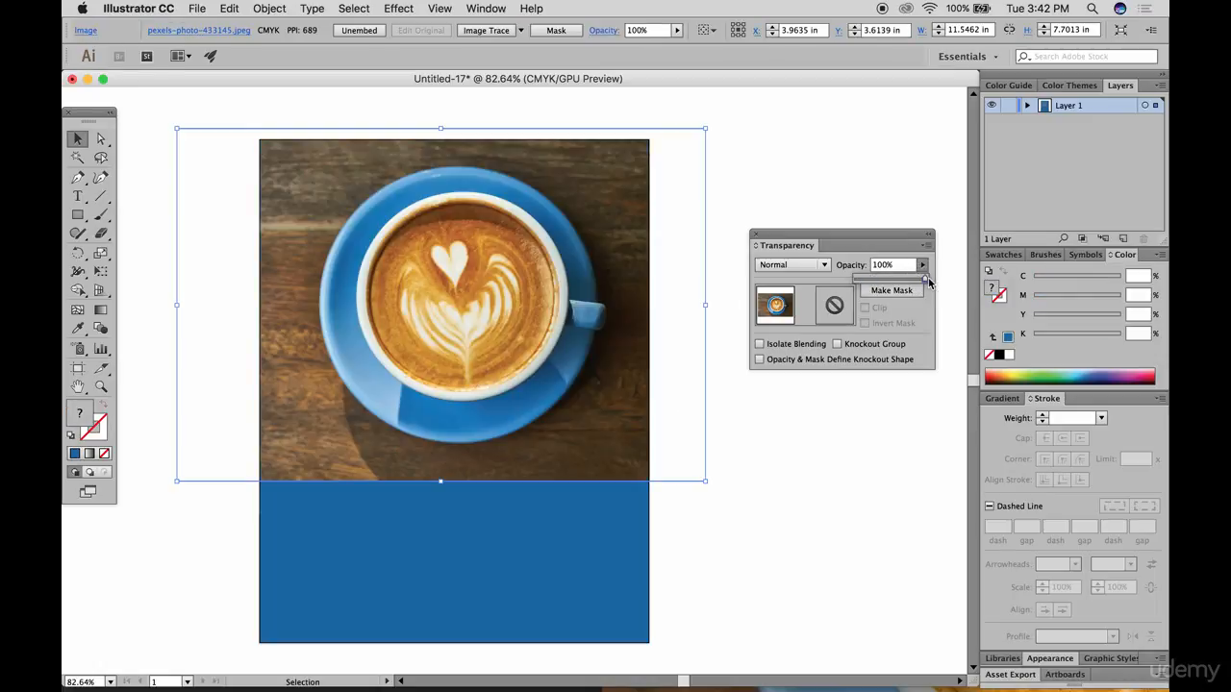
# Apply the Overlay blending mode to the coffee photo.
pyautogui.click(789, 266)
pyautogui.click(789, 412)
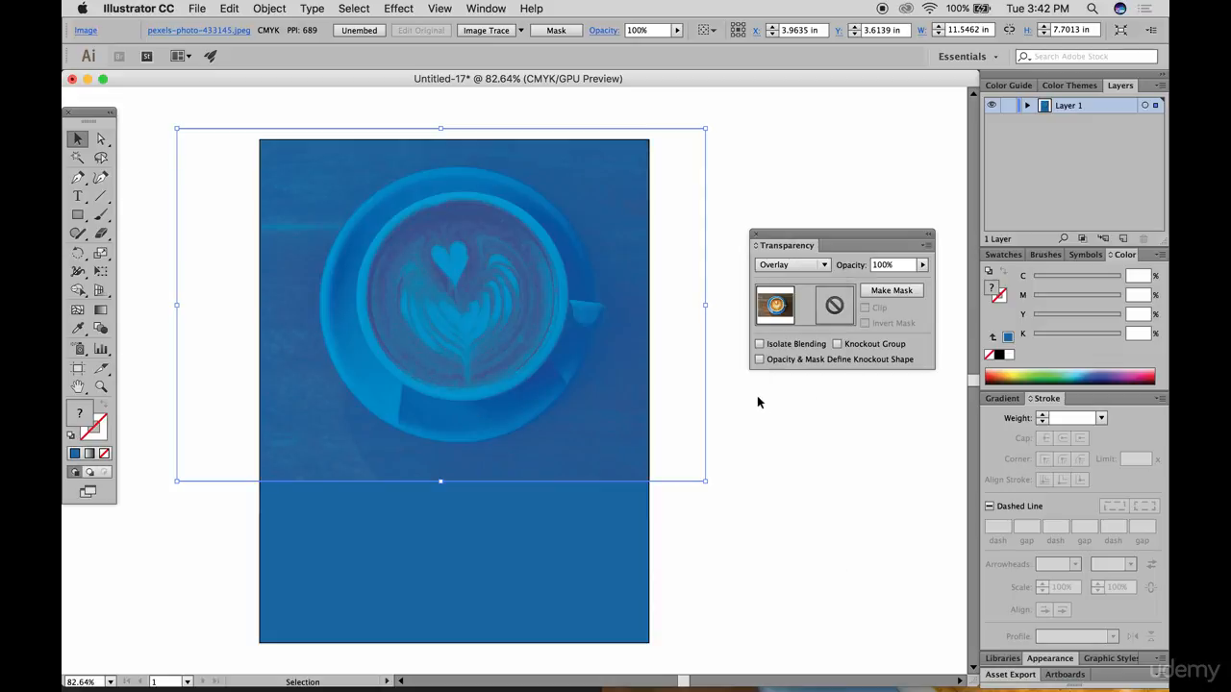
pyautogui.click(830, 481)
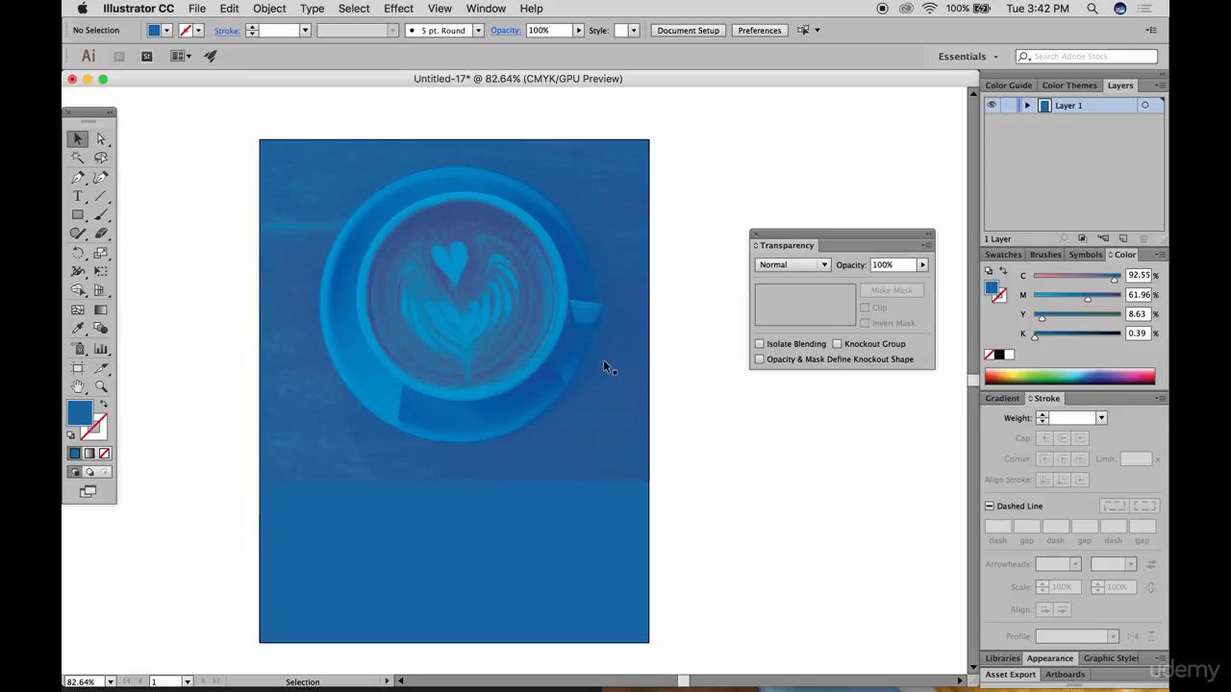
# Set the coffee photo's blending mode to Soft Light at 100% opacity.
pyautogui.click(774, 264)
pyautogui.click(783, 337)
pyautogui.click(540, 284)
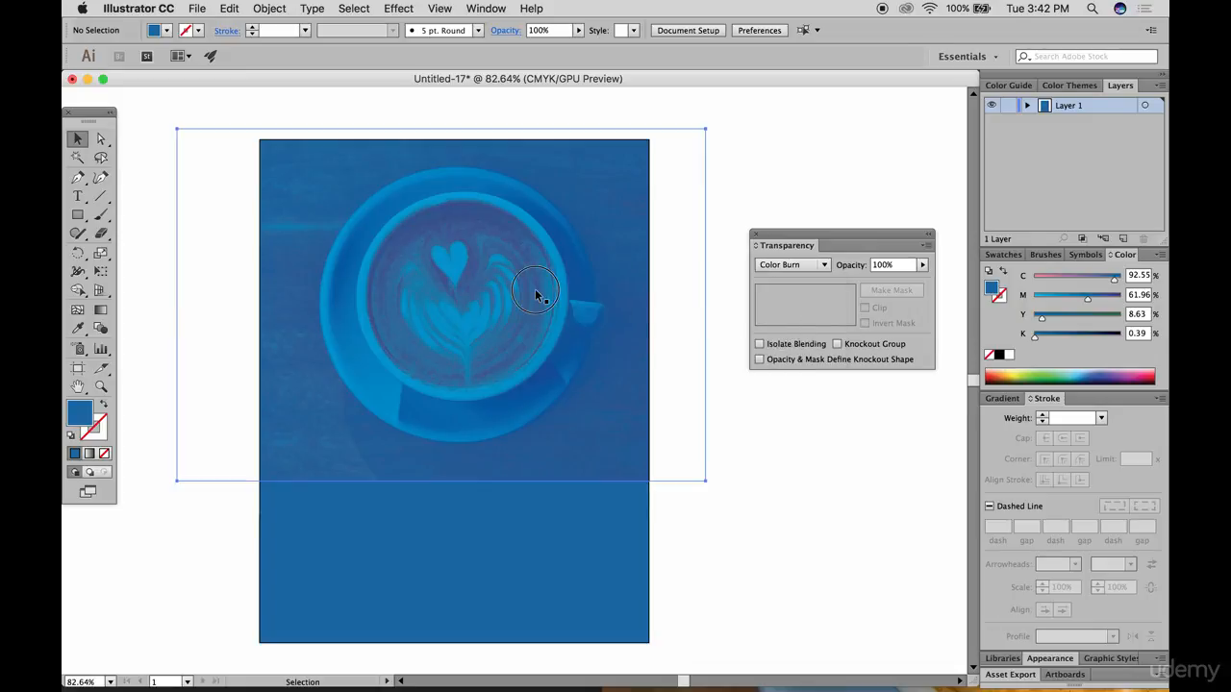
pyautogui.click(772, 266)
pyautogui.click(776, 429)
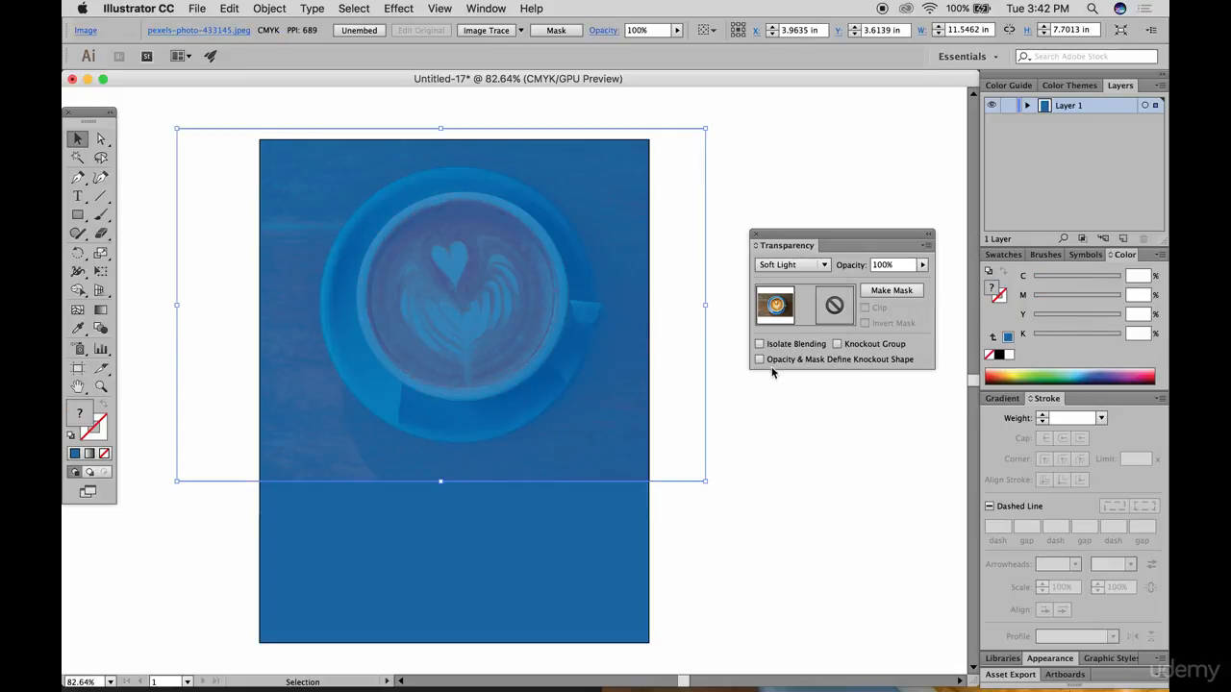
pyautogui.moveTo(921, 270)
pyautogui.mouseDown()
pyautogui.moveTo(870, 279)
pyautogui.moveTo(940, 283)
pyautogui.mouseUp()
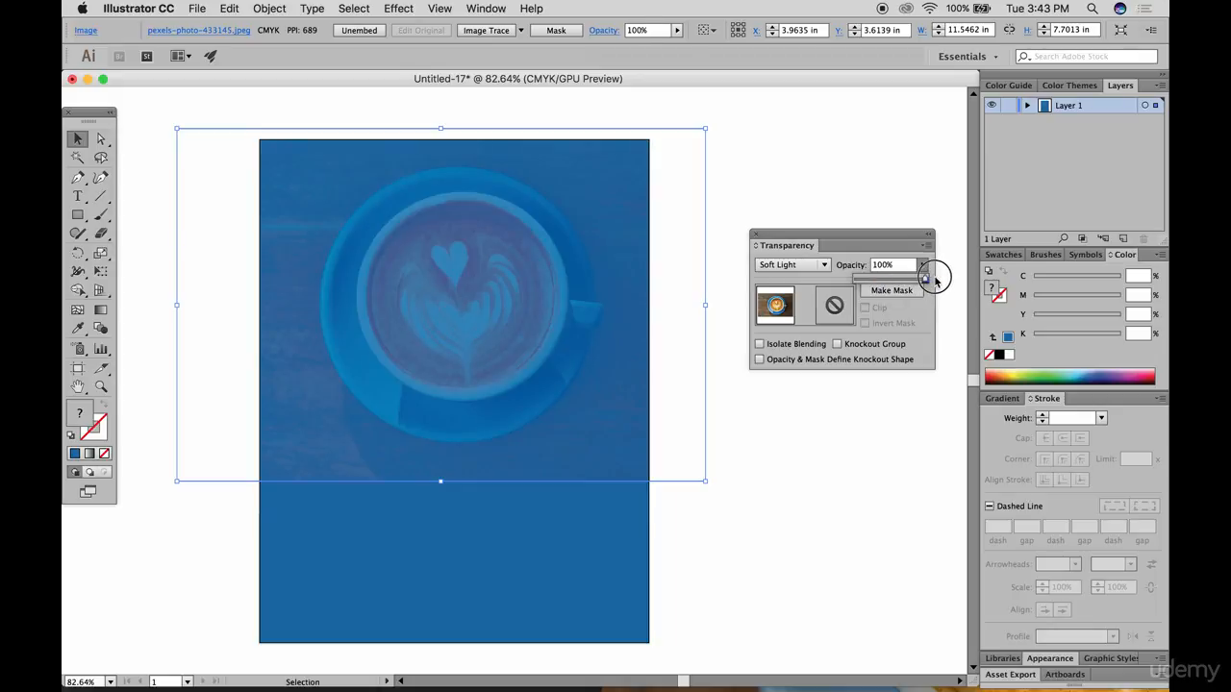
pyautogui.click(809, 446)
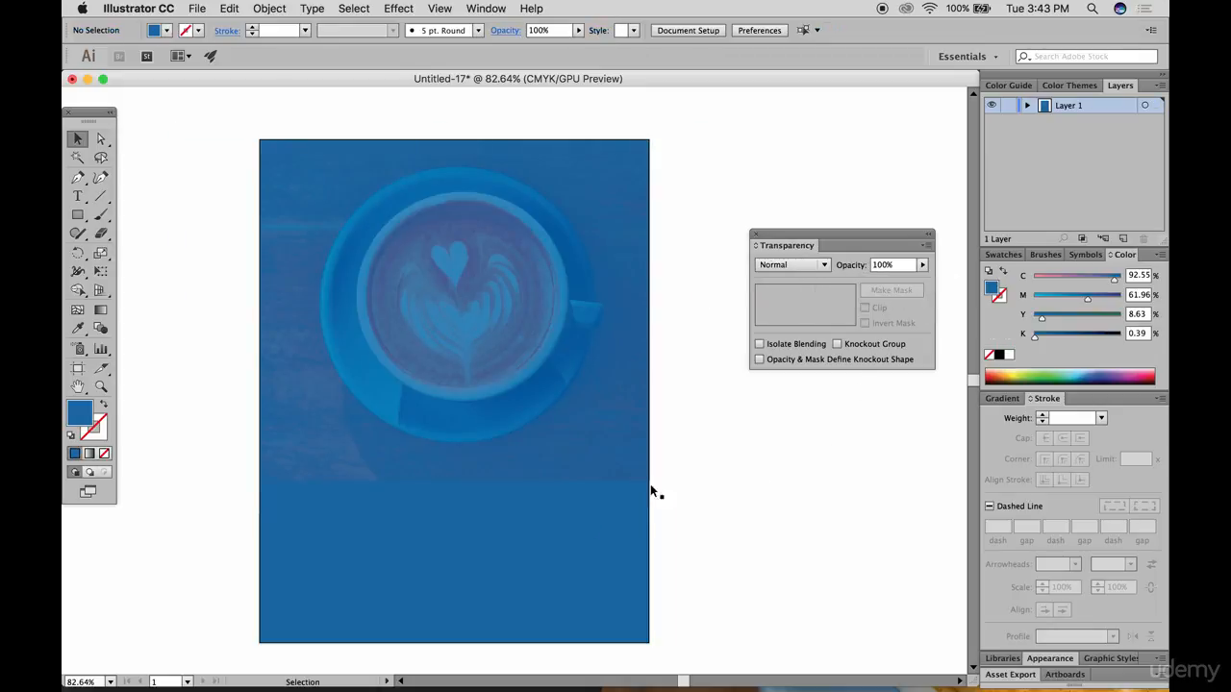
# Try a dark navy fill (#063B5B) and a lighter blue fill on the background rectangle.
pyautogui.click(635, 490)
pyautogui.doubleClick(75, 405)
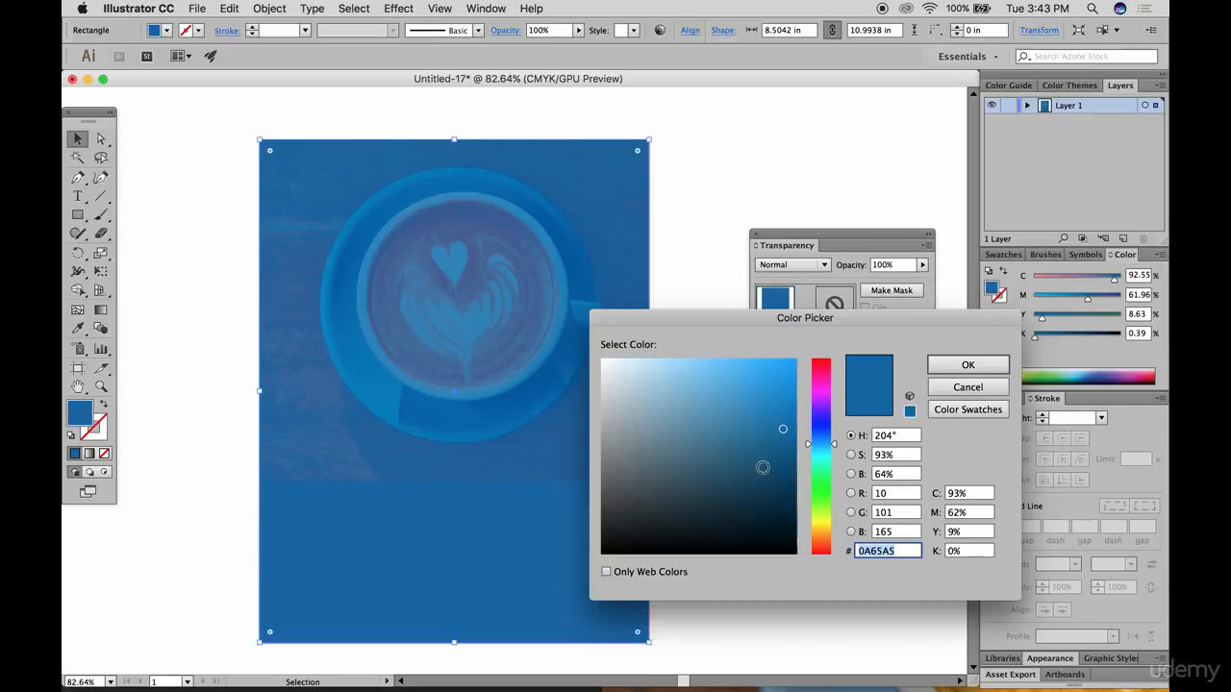
pyautogui.click(787, 485)
pyautogui.click(968, 366)
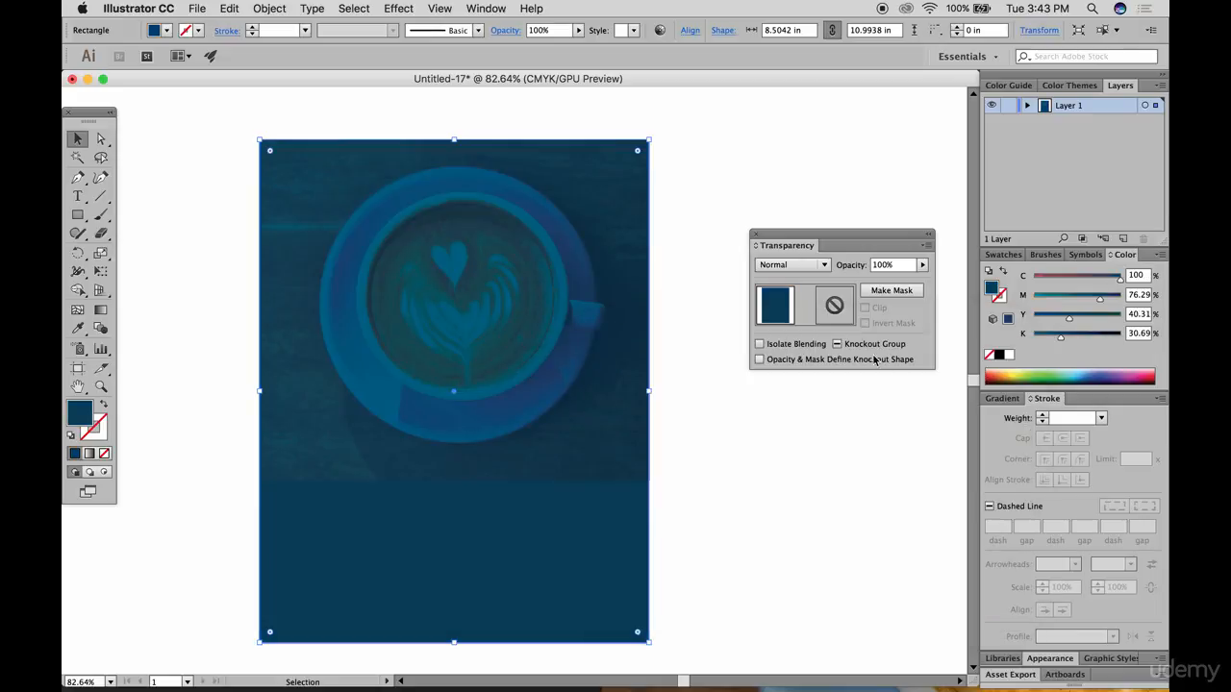
pyautogui.doubleClick(81, 411)
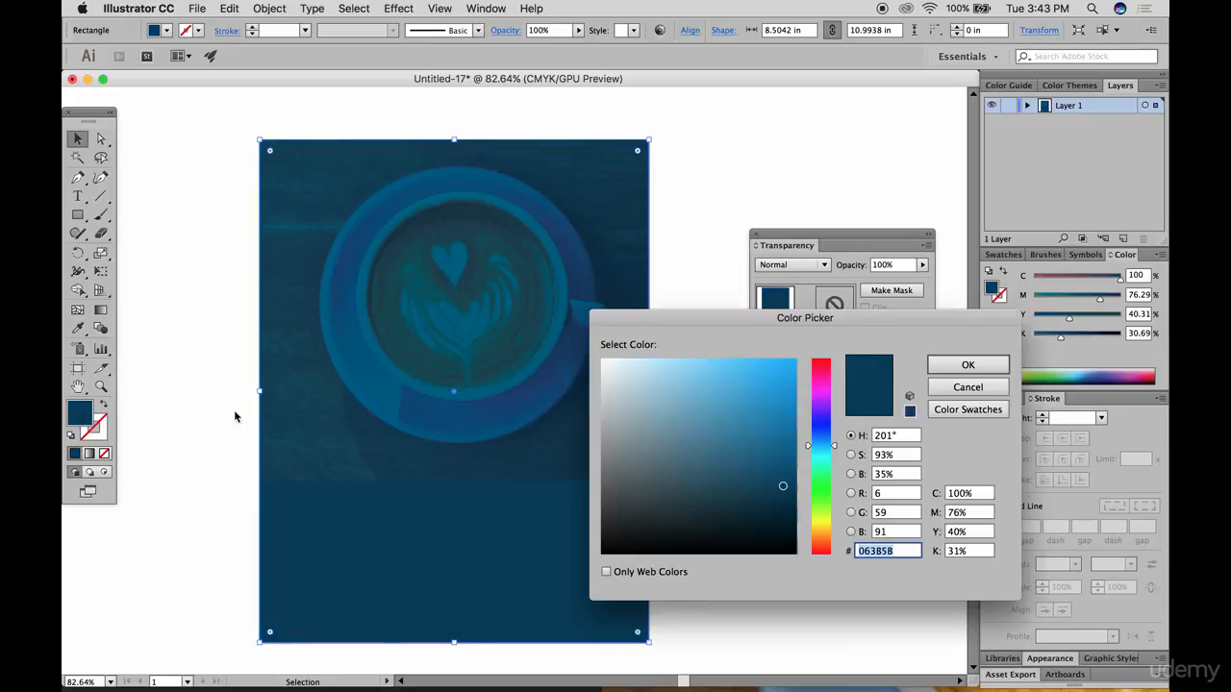
pyautogui.click(743, 399)
pyautogui.click(968, 365)
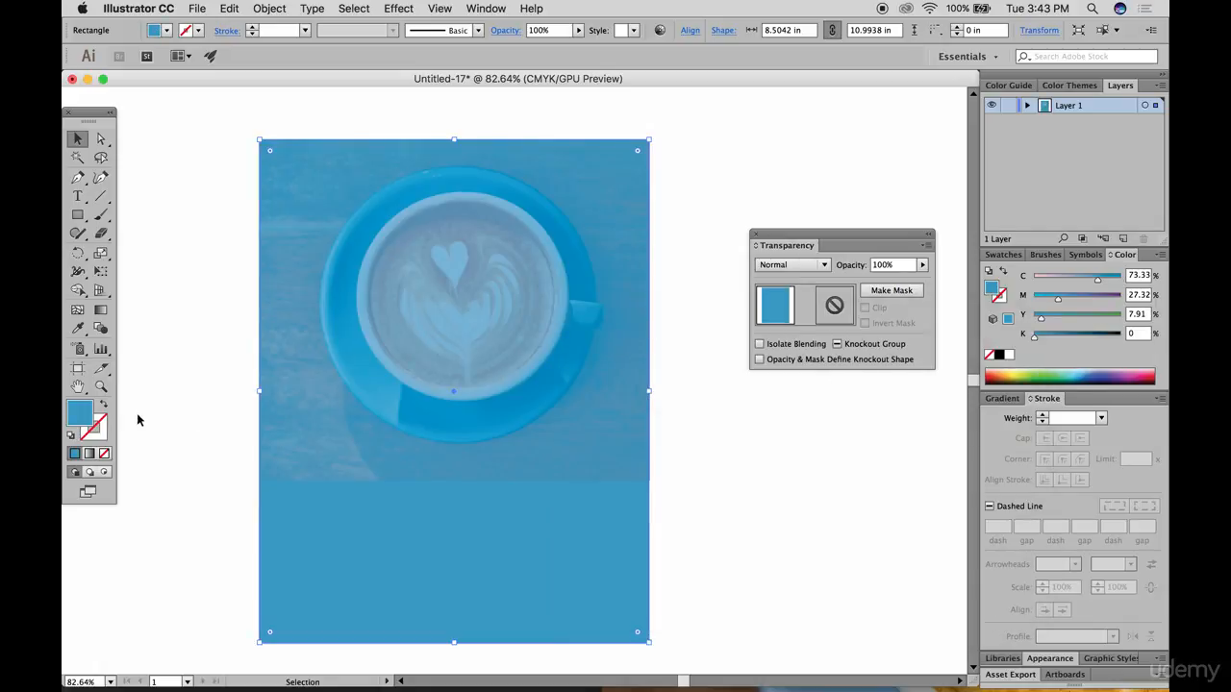
# Undo the trial fill changes on the background rectangle and deselect it.
pyautogui.doubleClick(82, 417)
pyautogui.click(967, 385)
pyautogui.press('super+z')
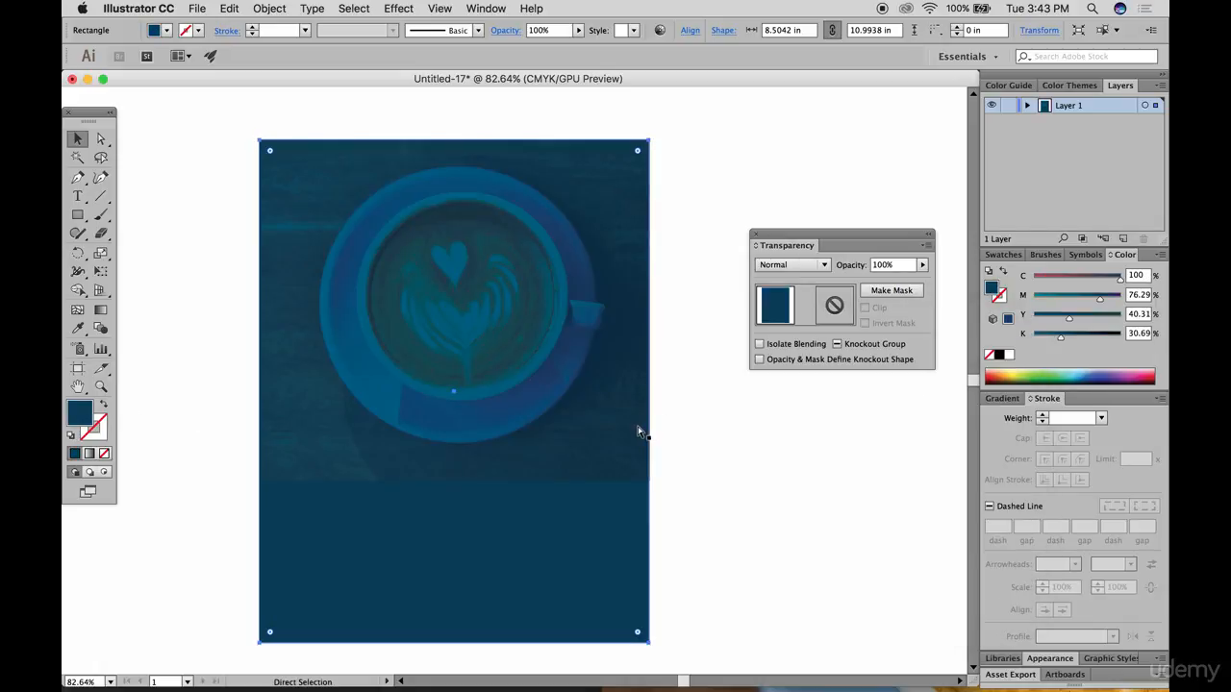
pyautogui.press('super+shift+z')
pyautogui.click(794, 154)
# Move the coffee photo down to the artboard's bottom edge and set its blending mode to Normal.
pyautogui.click(522, 335)
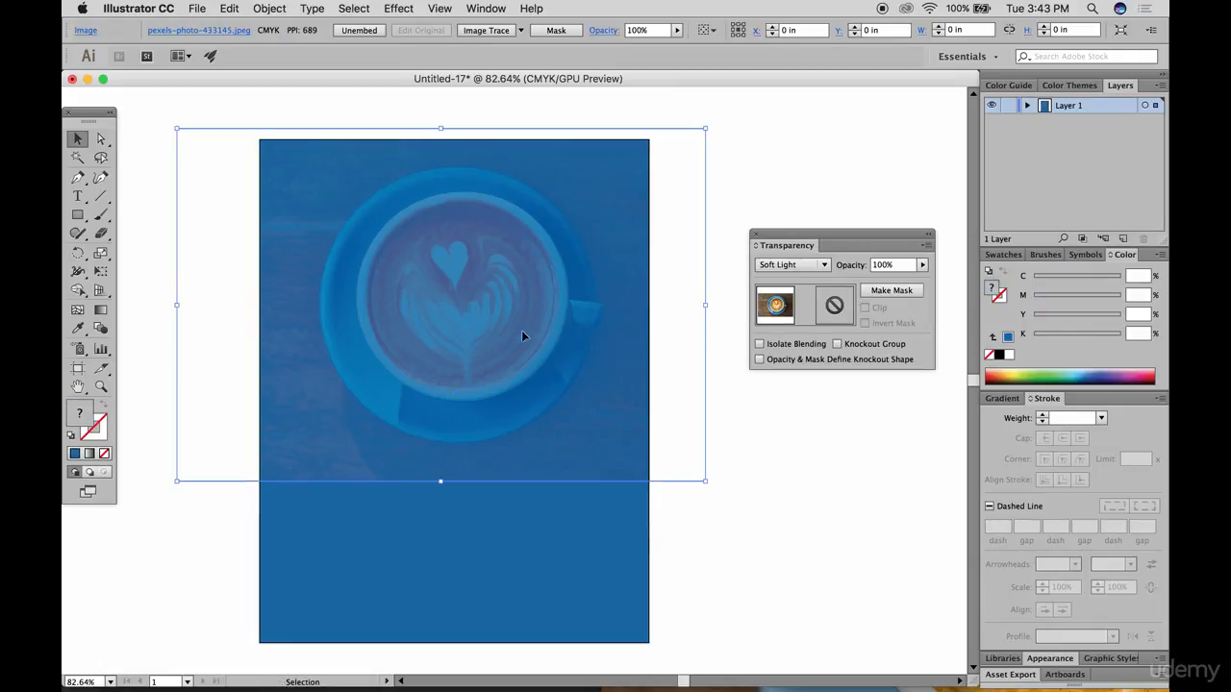
pyautogui.moveTo(522, 335); pyautogui.dragTo(516, 441)
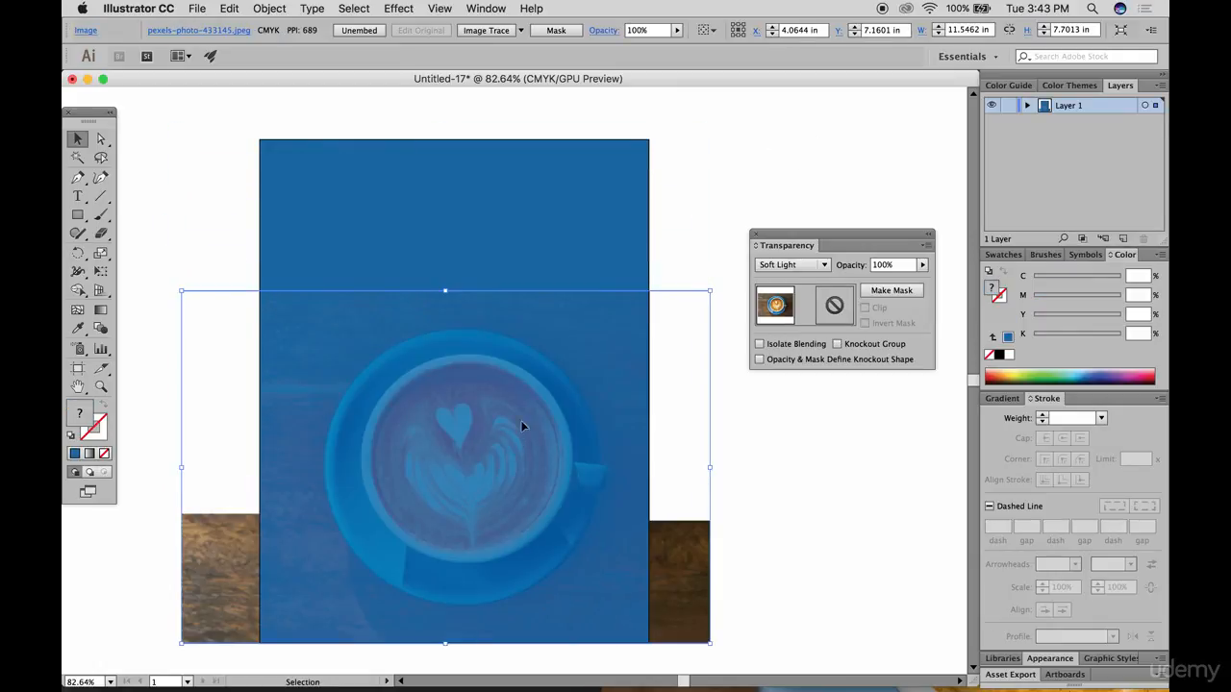
pyautogui.click(791, 264)
pyautogui.click(790, 282)
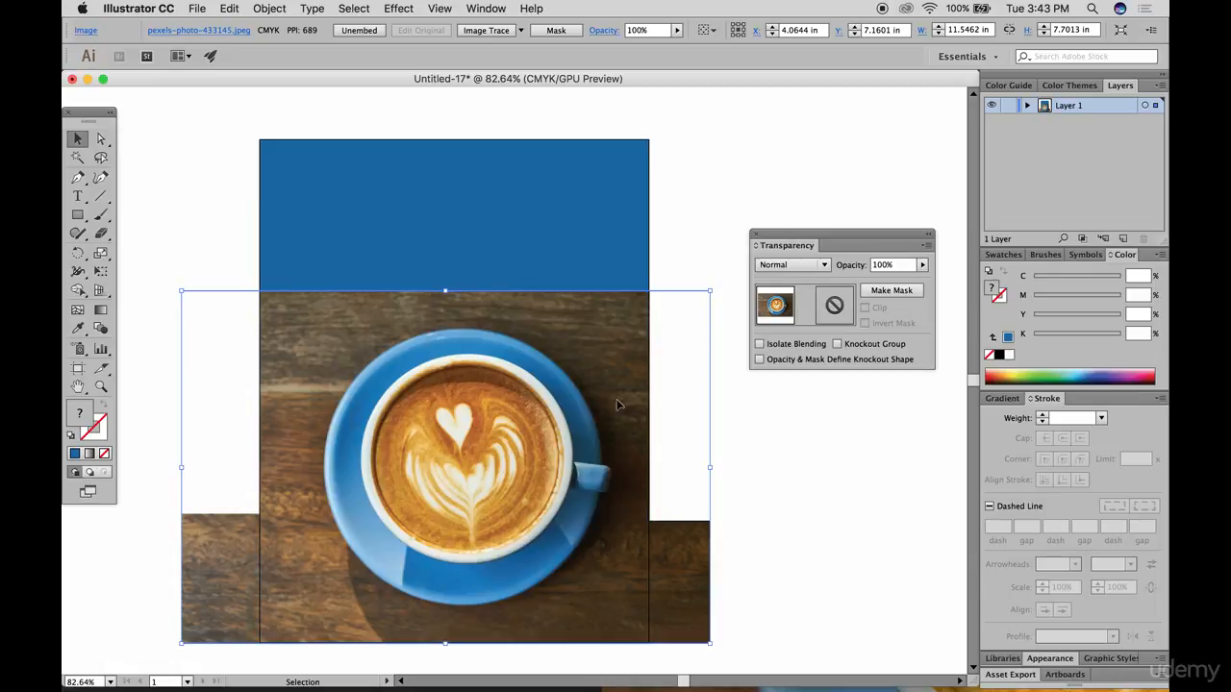
# Resize the coffee photo to about 11.5 in wide and position it over the artboard's upper part, leaving a blue band below.
pyautogui.moveTo(710, 290); pyautogui.dragTo(663, 321)
pyautogui.moveTo(538, 500); pyautogui.dragTo(541, 283)
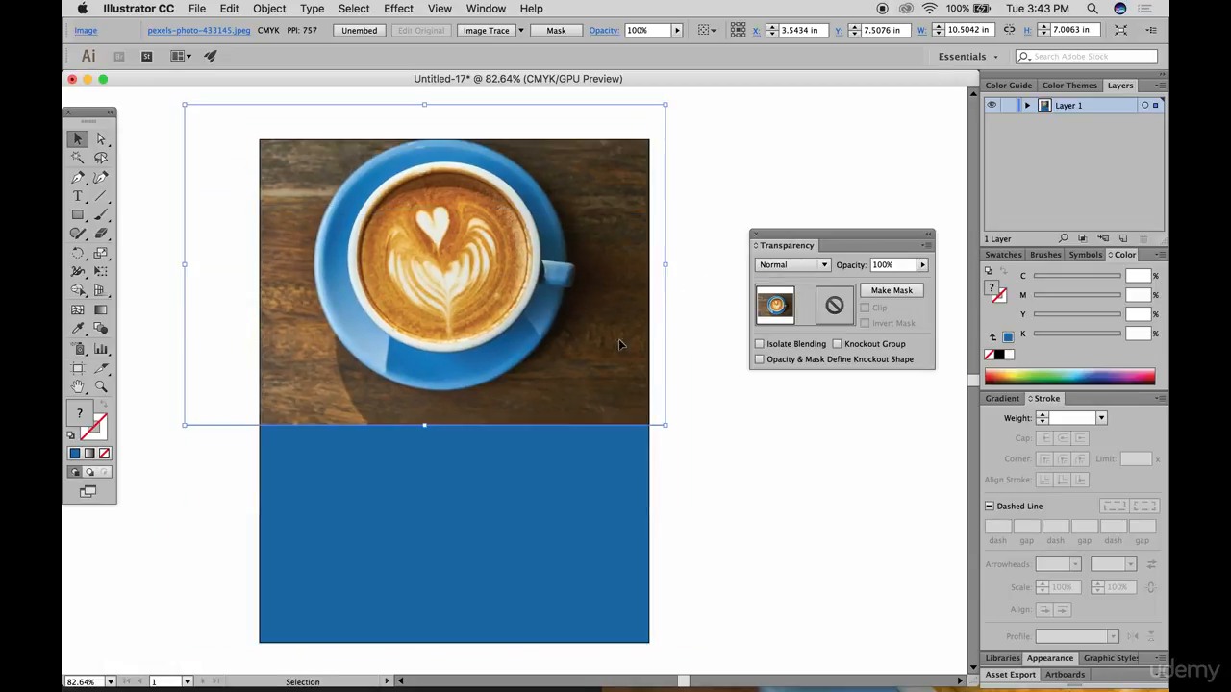
pyautogui.moveTo(670, 424); pyautogui.dragTo(709, 472)
pyautogui.moveTo(580, 358); pyautogui.dragTo(567, 379)
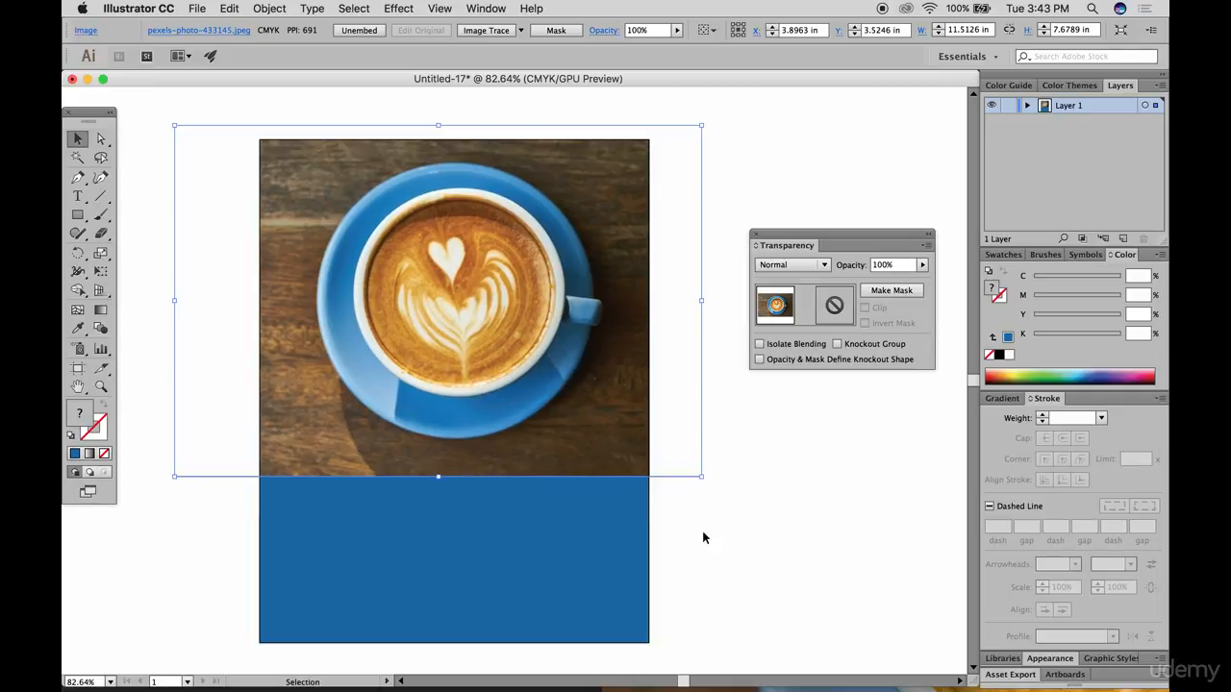
pyautogui.click(827, 473)
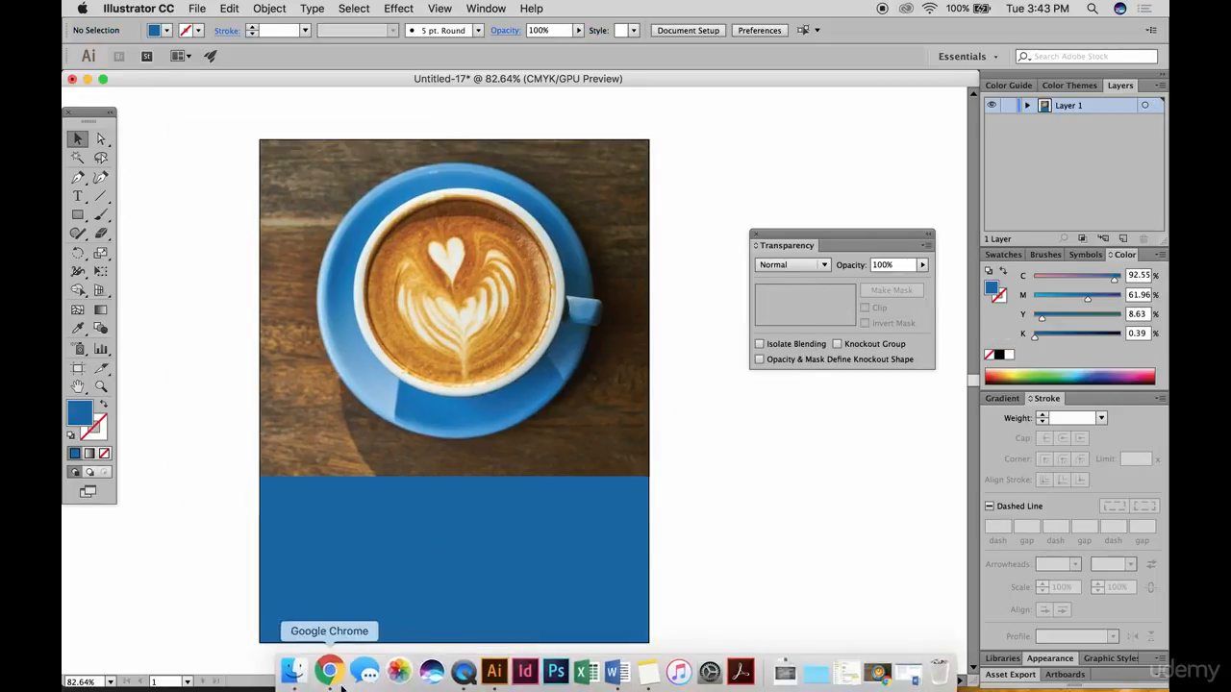
# Switch to Finder and open desktop-background.ai from the Graphic design course folder.
pyautogui.click(301, 671)
pyautogui.doubleClick(448, 407)
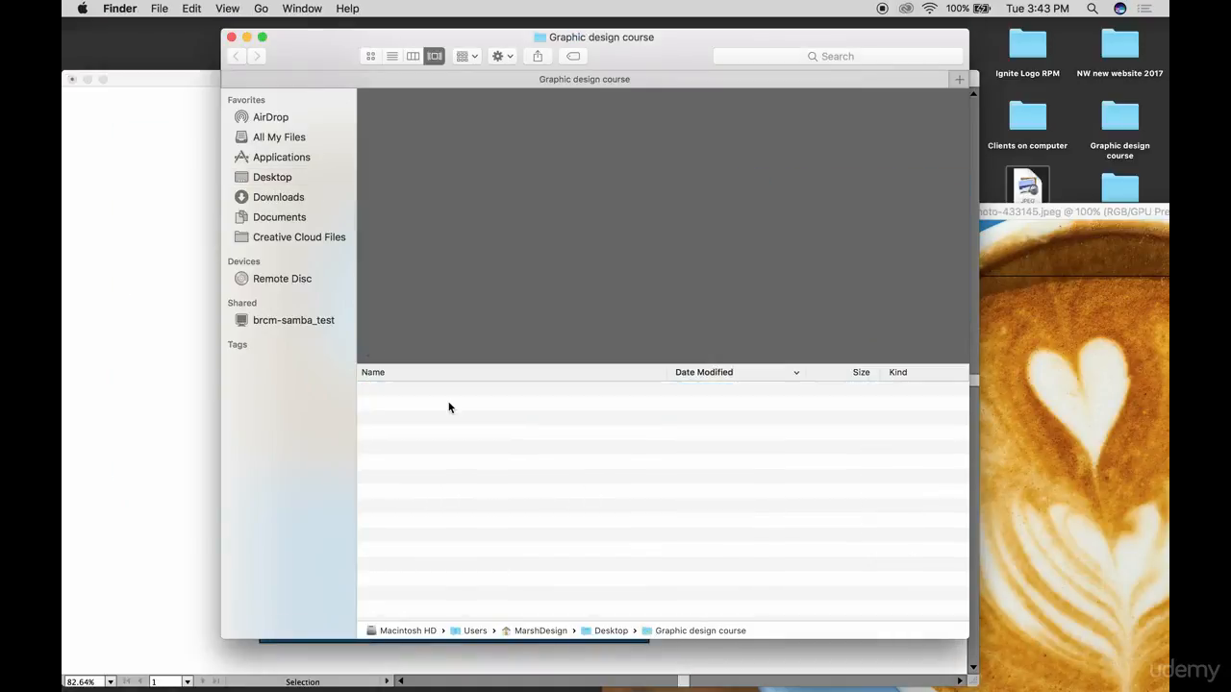
pyautogui.click(443, 406)
pyautogui.click(445, 477)
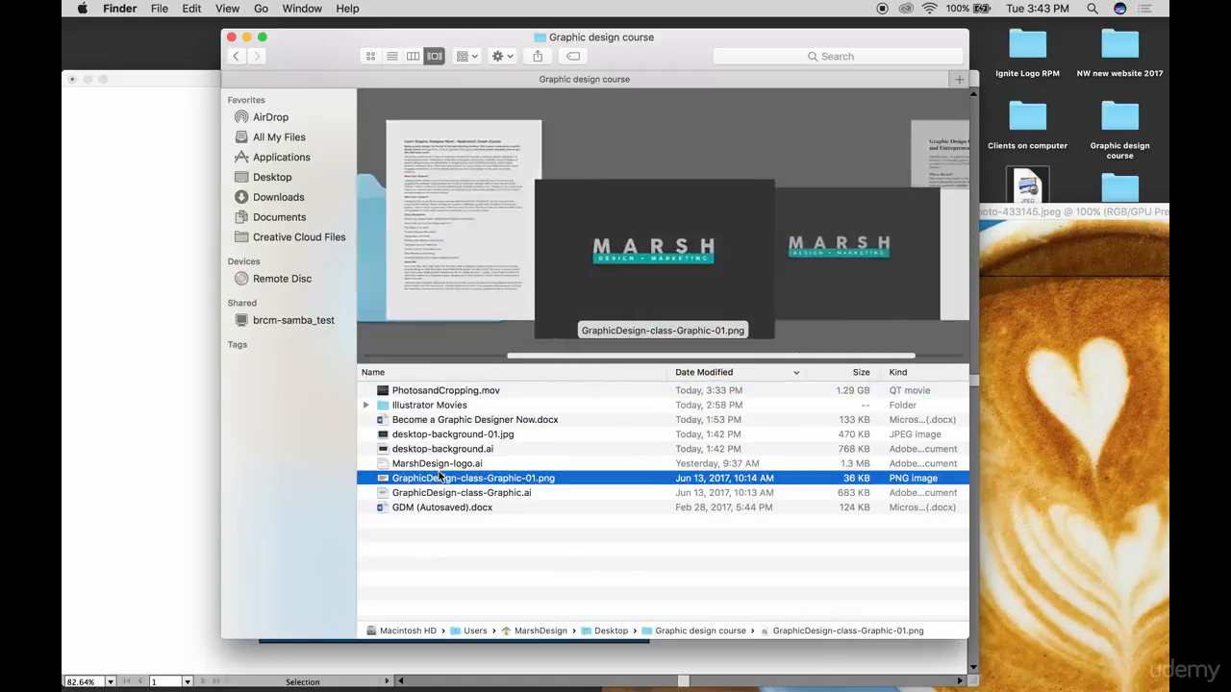
pyautogui.click(457, 464)
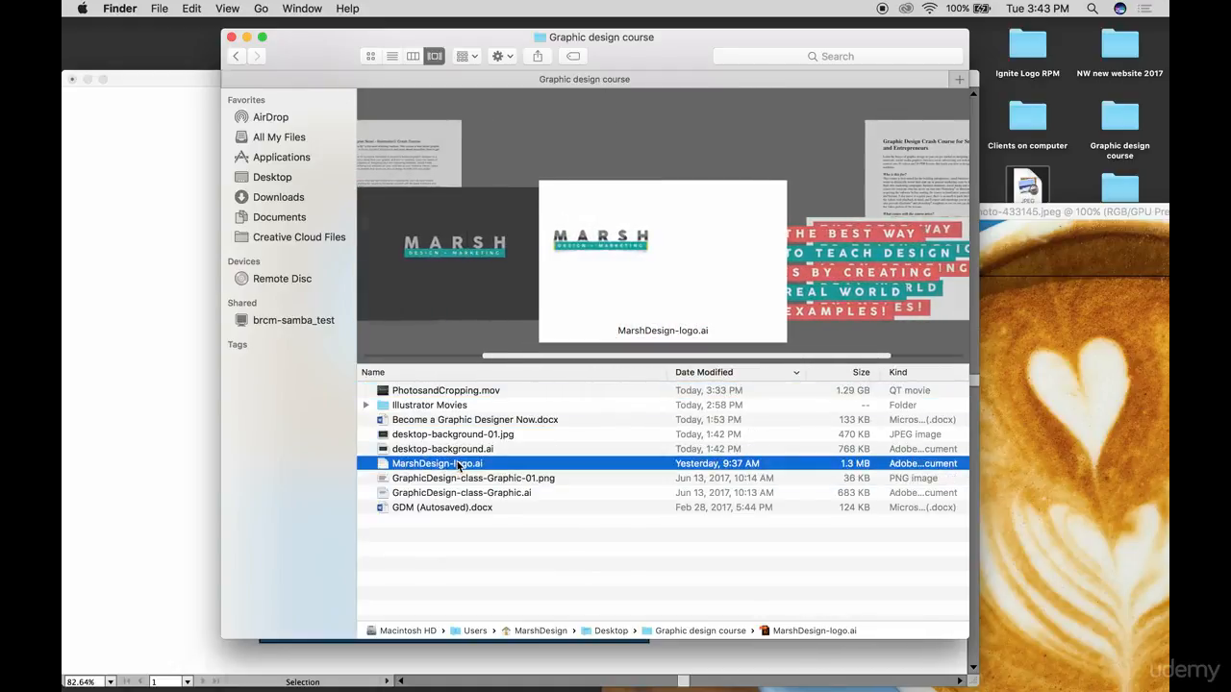
pyautogui.doubleClick(467, 449)
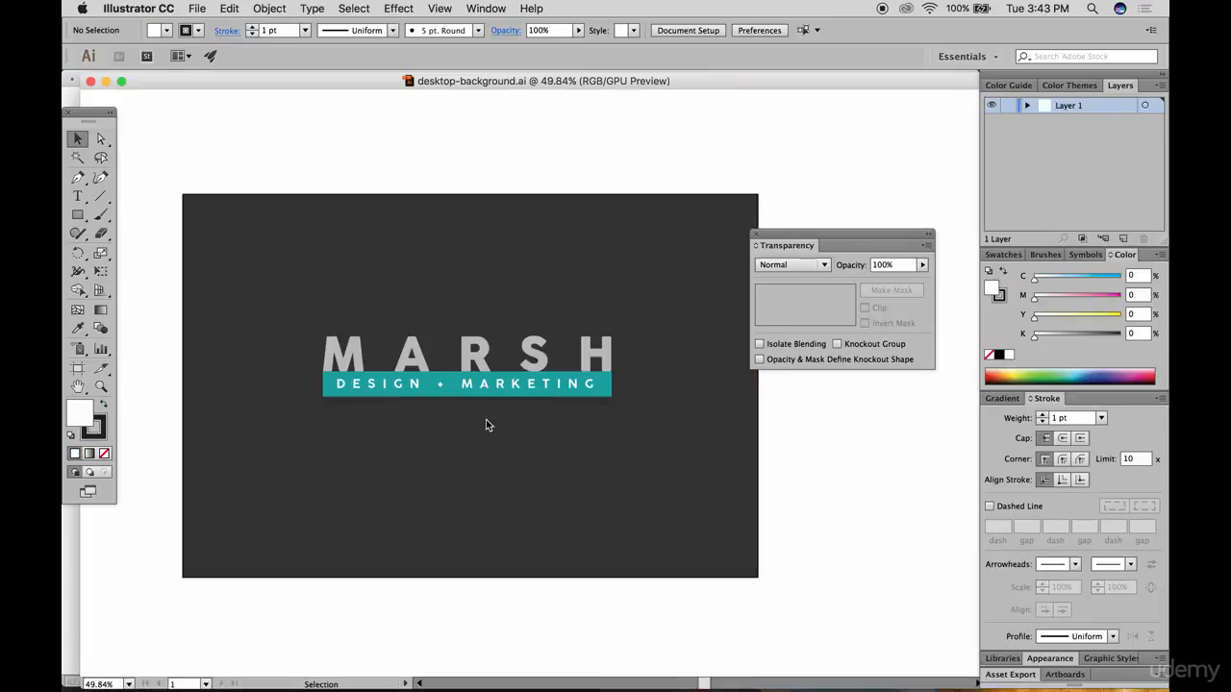
# Copy the MARSH Design + Marketing logo from desktop-background.ai into the coffee layout and group its parts.
pyautogui.click(324, 191)
pyautogui.moveTo(324, 190); pyautogui.dragTo(624, 472)
pyautogui.moveTo(277, 85); pyautogui.dragTo(781, 214)
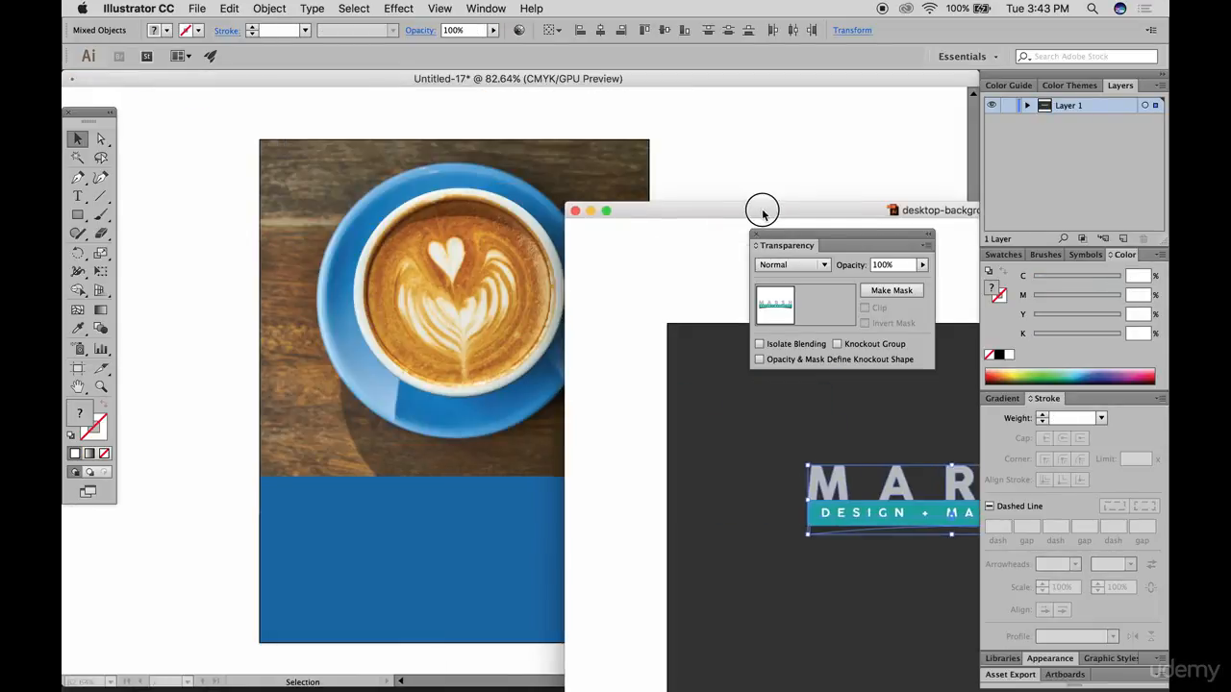
pyautogui.moveTo(835, 513); pyautogui.dragTo(414, 412)
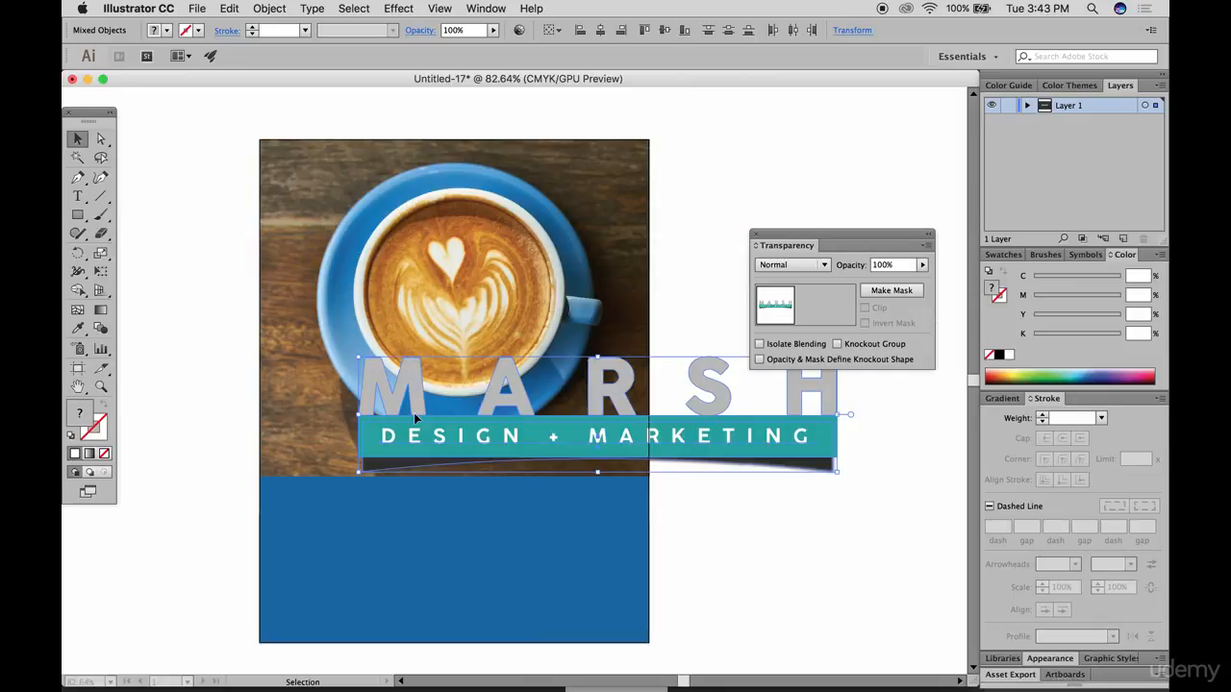
pyautogui.rightClick(535, 438)
pyautogui.click(616, 511)
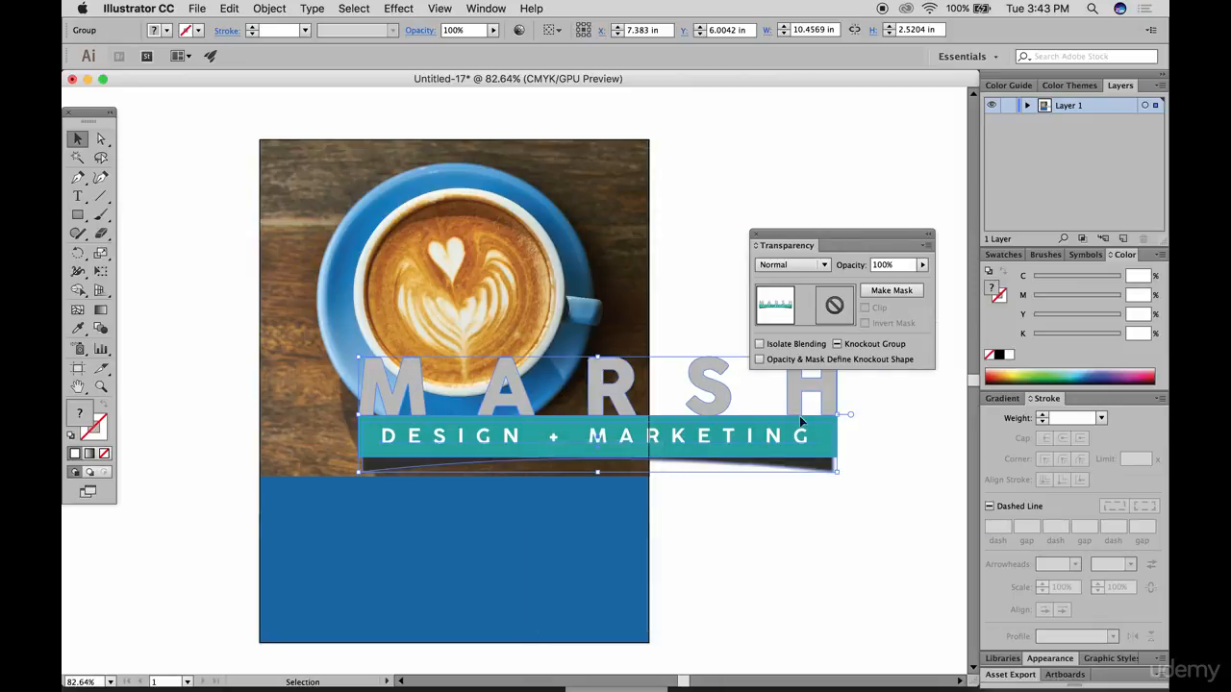
# Scale the logo group to about 6.9 in wide and centre it on the blue band below the photo.
pyautogui.moveTo(811, 414); pyautogui.dragTo(719, 436)
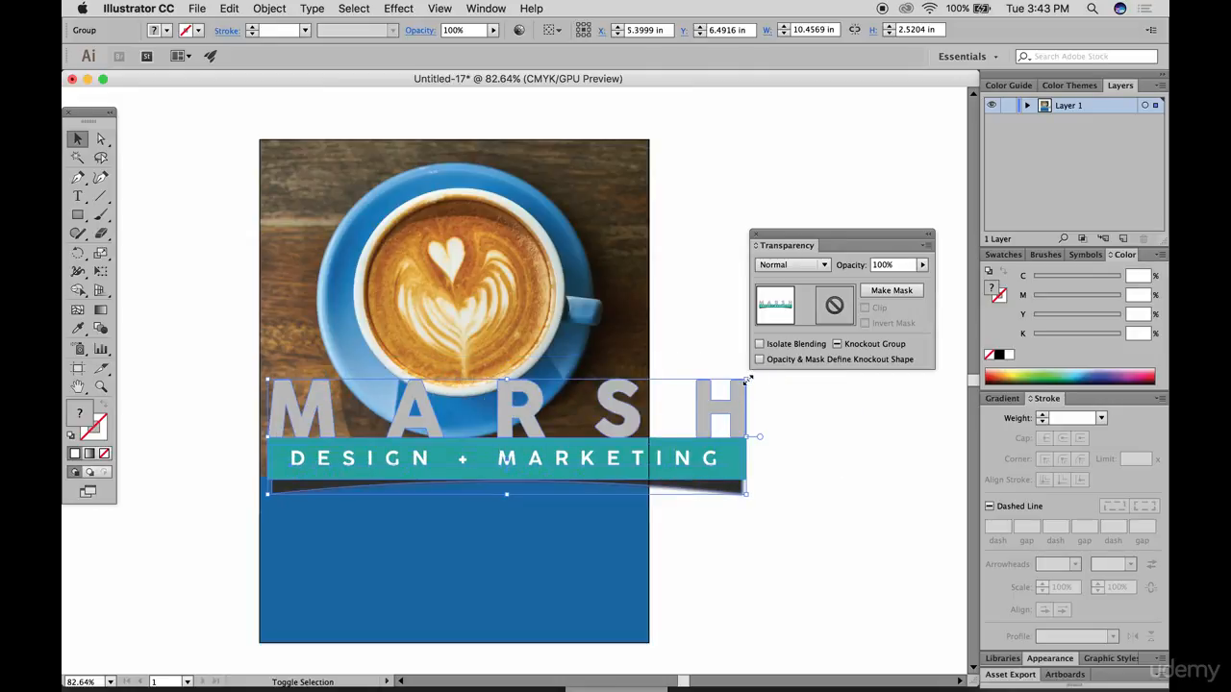
pyautogui.moveTo(747, 378); pyautogui.dragTo(581, 568)
pyautogui.moveTo(604, 524); pyautogui.dragTo(616, 519)
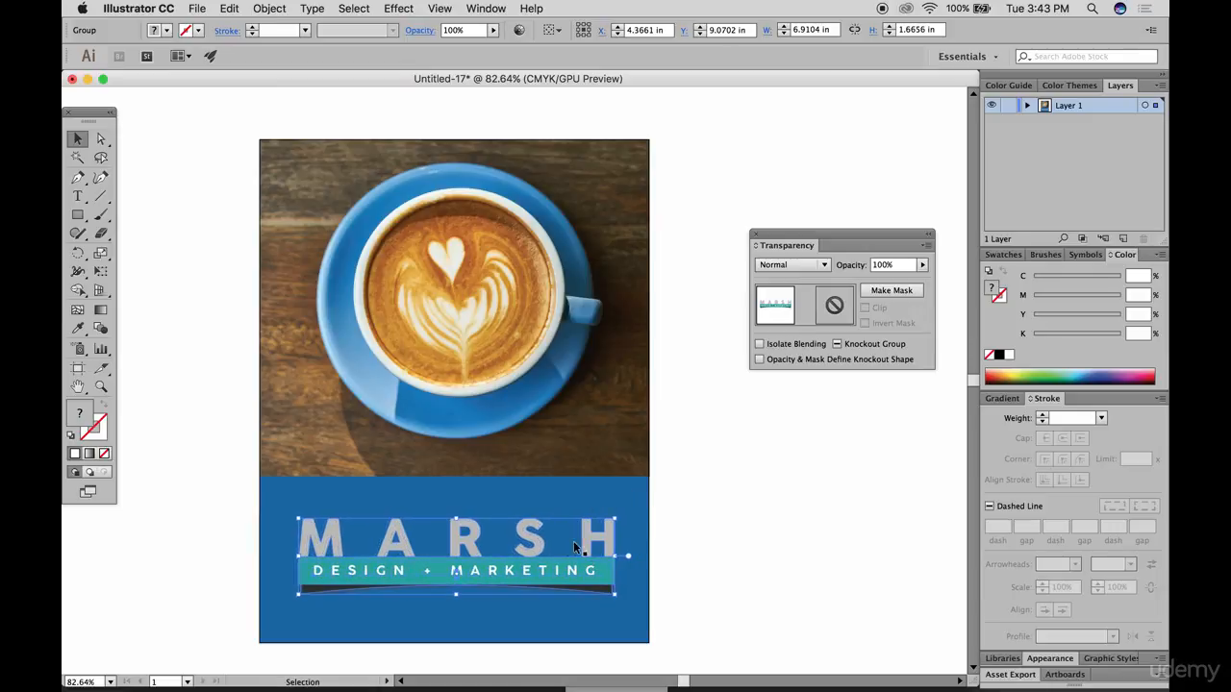
# Convert the logo group's colors to grayscale.
pyautogui.click(272, 8)
pyautogui.moveTo(242, 8)
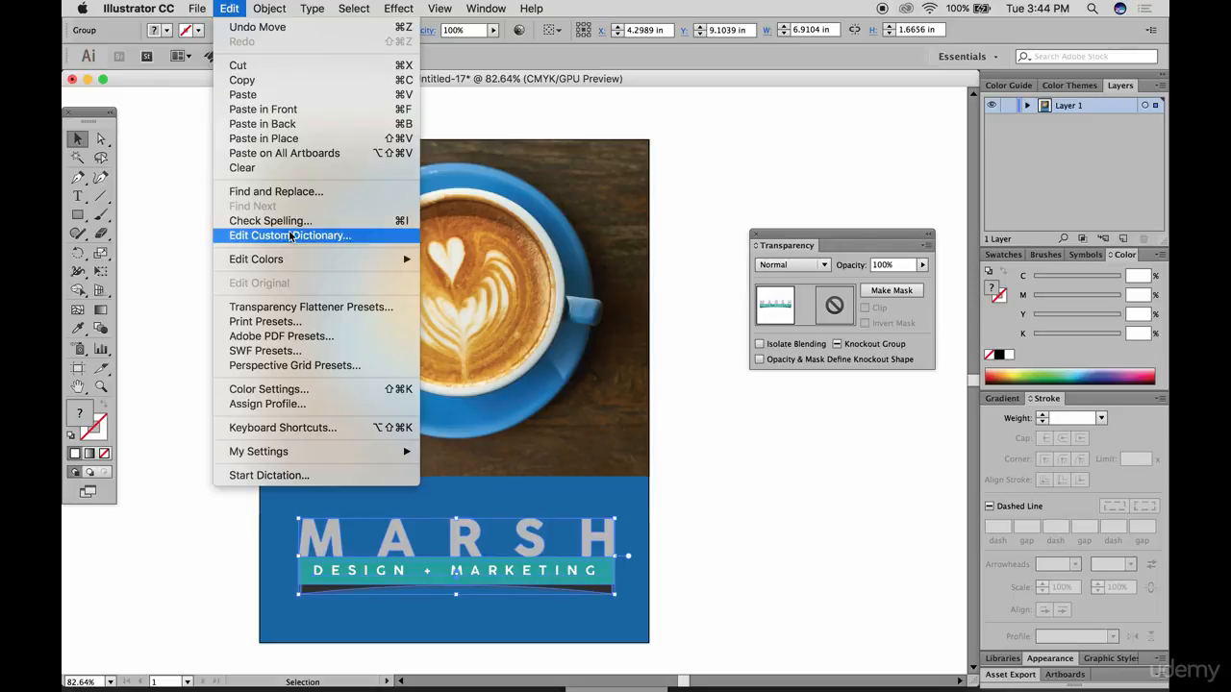
pyautogui.moveTo(304, 260)
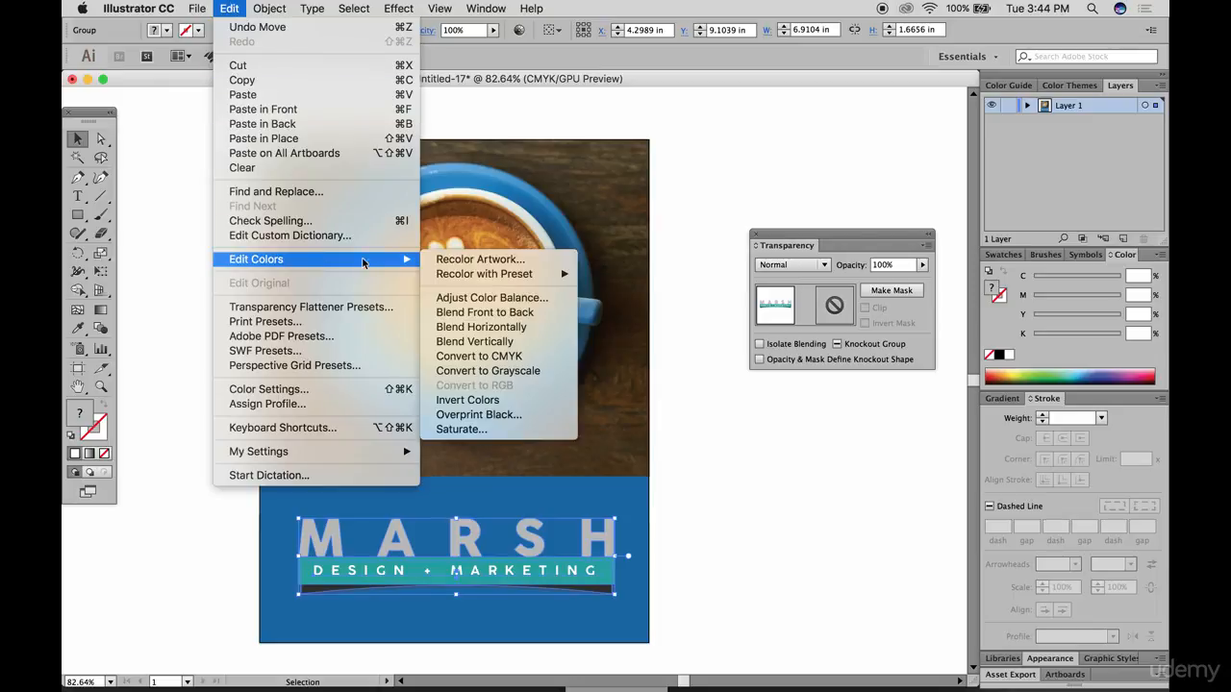
pyautogui.click(486, 370)
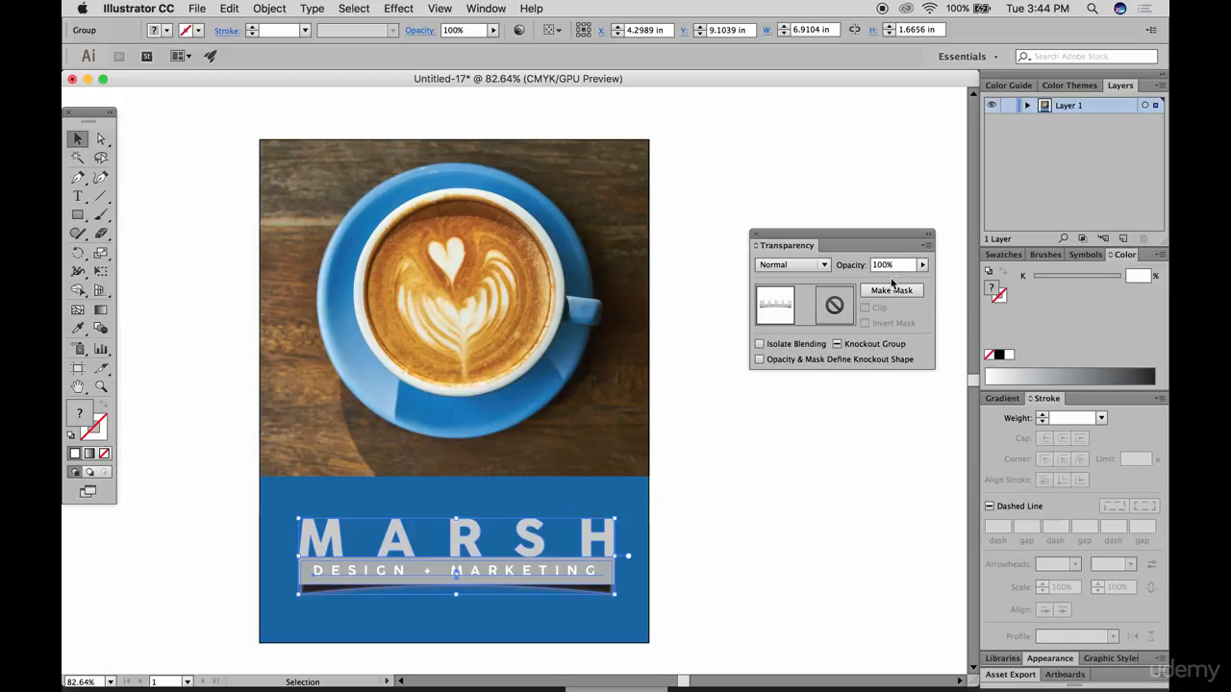
# Try a very low opacity on the grayscale logo and restore it to 100%.
pyautogui.click(921, 265)
pyautogui.moveTo(921, 279); pyautogui.dragTo(864, 281)
pyautogui.click(835, 551)
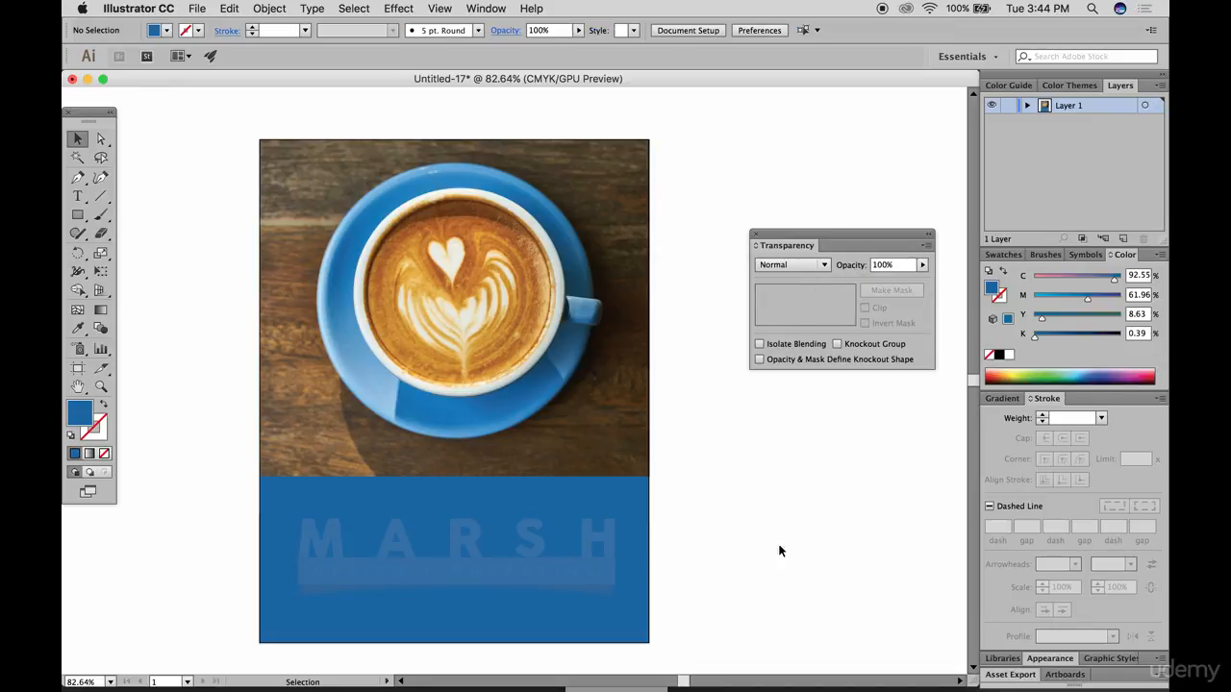
pyautogui.click(544, 580)
pyautogui.click(921, 265)
pyautogui.moveTo(864, 280); pyautogui.dragTo(928, 280)
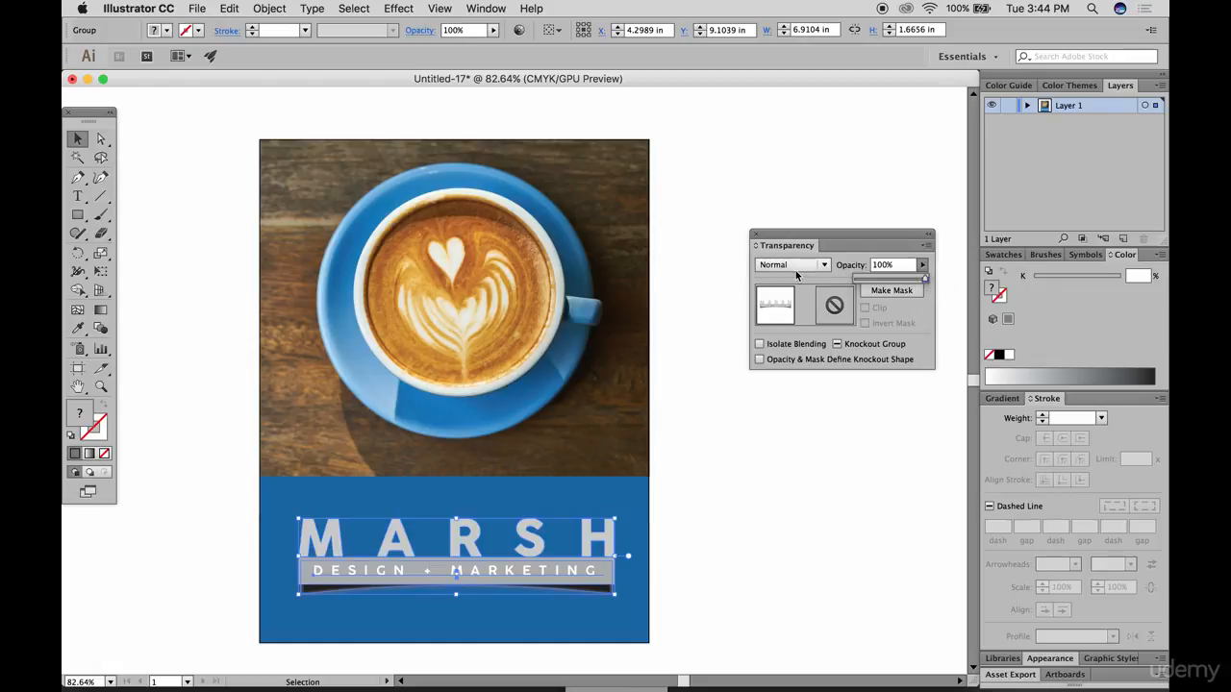
# Try the Overlay, Color Burn, Screen and Soft Light blending modes on the grayscale logo and return it to Normal.
pyautogui.click(795, 266)
pyautogui.click(785, 412)
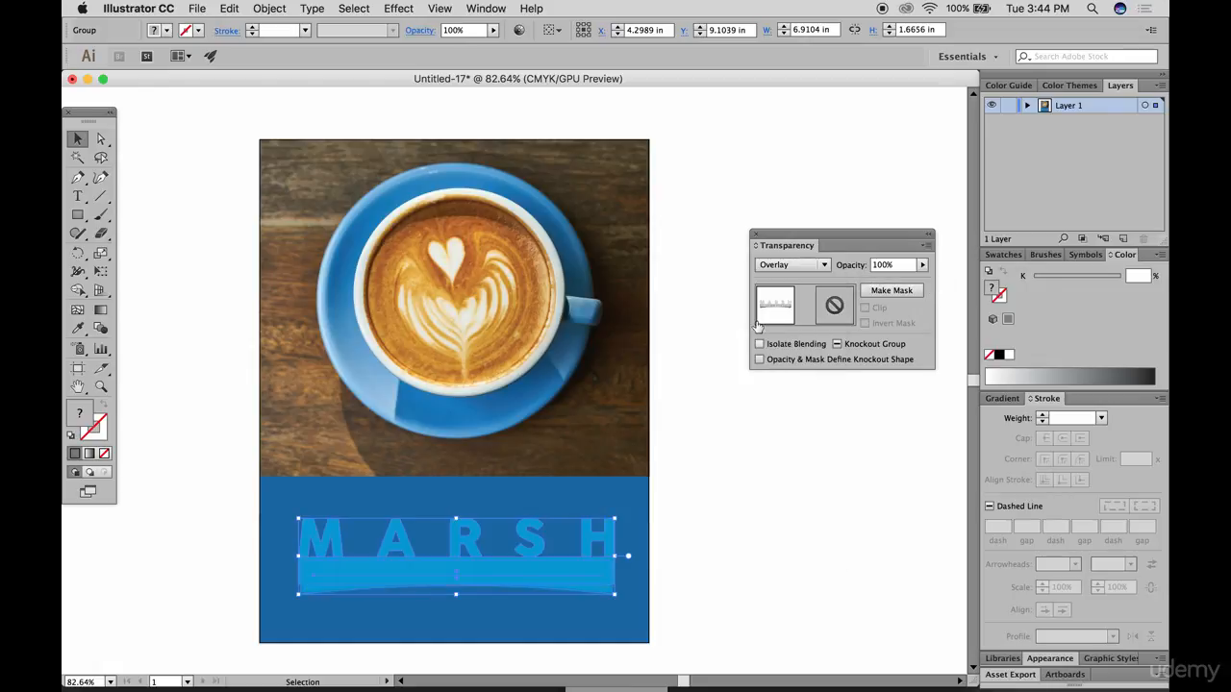
pyautogui.click(782, 265)
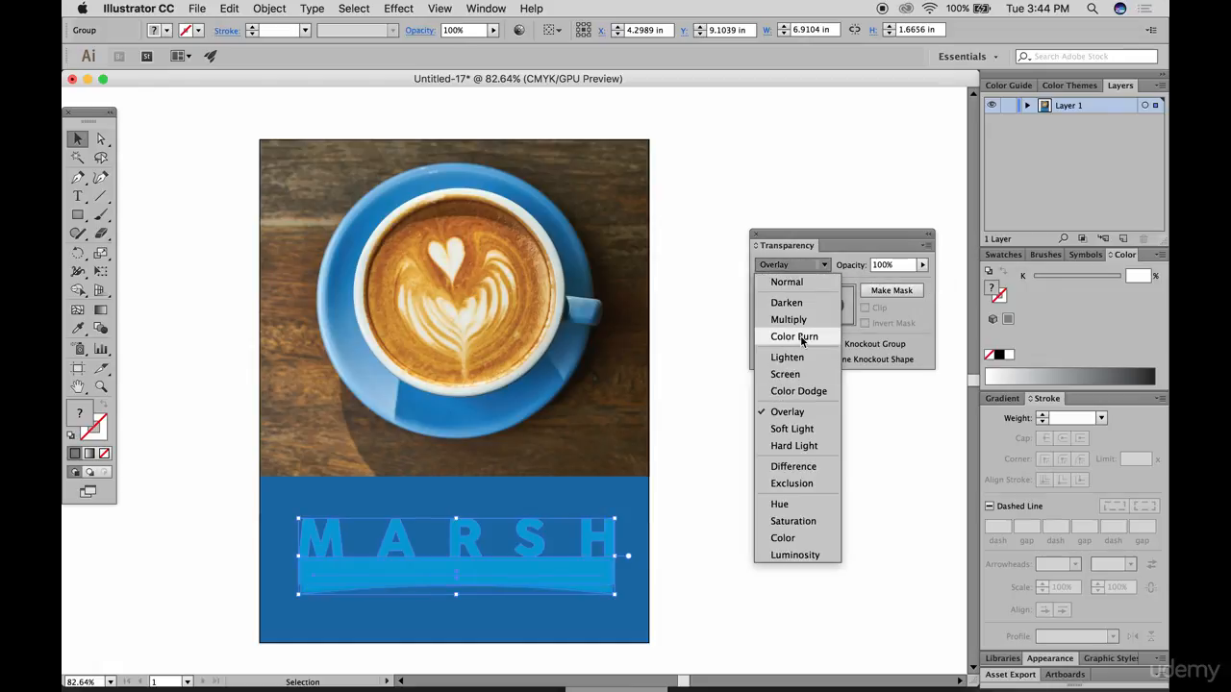
pyautogui.click(798, 337)
pyautogui.click(788, 265)
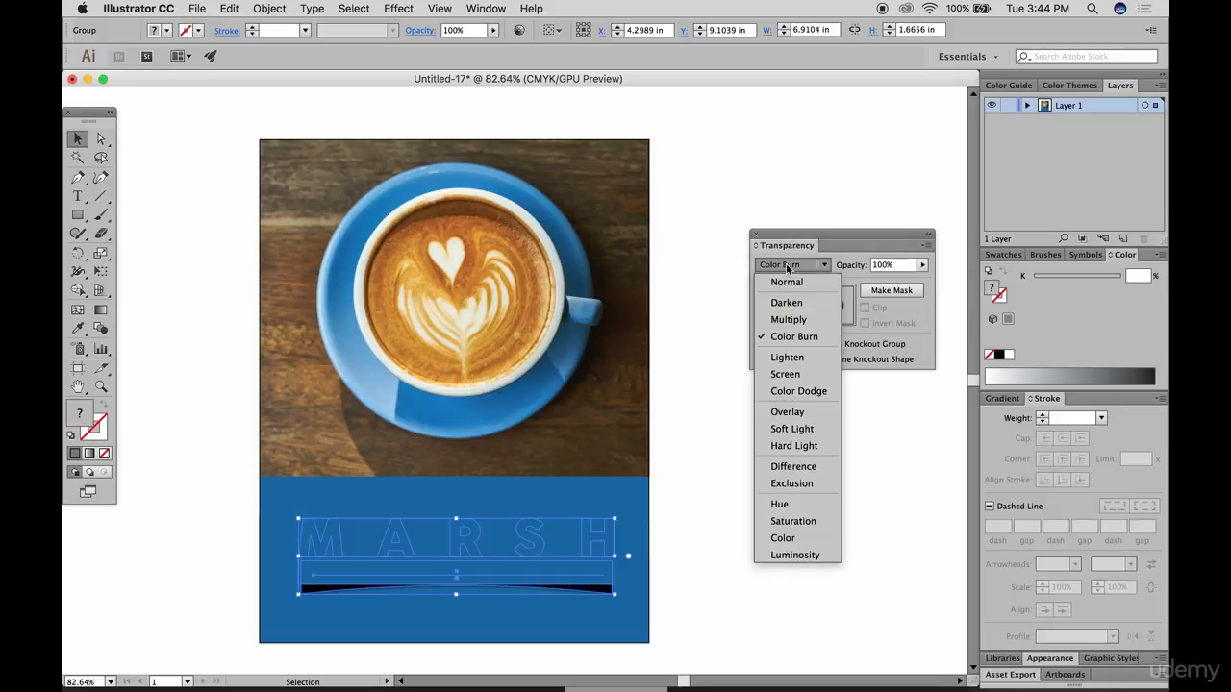
pyautogui.click(794, 377)
pyautogui.click(789, 265)
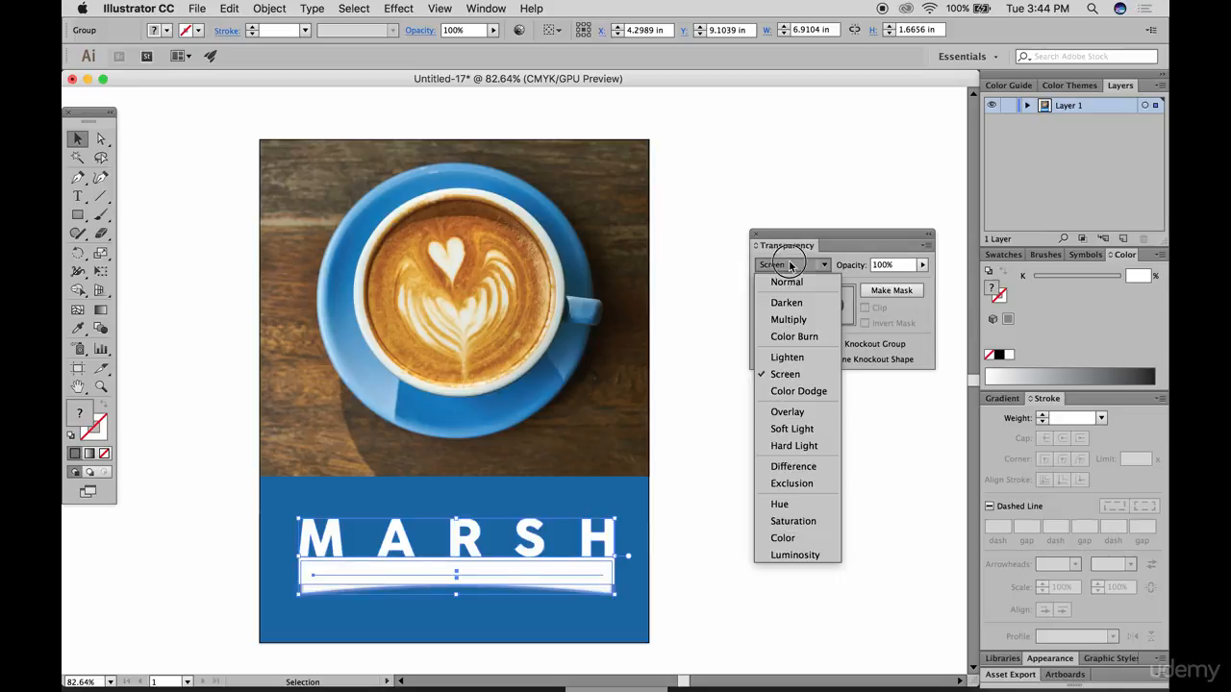
pyautogui.click(792, 426)
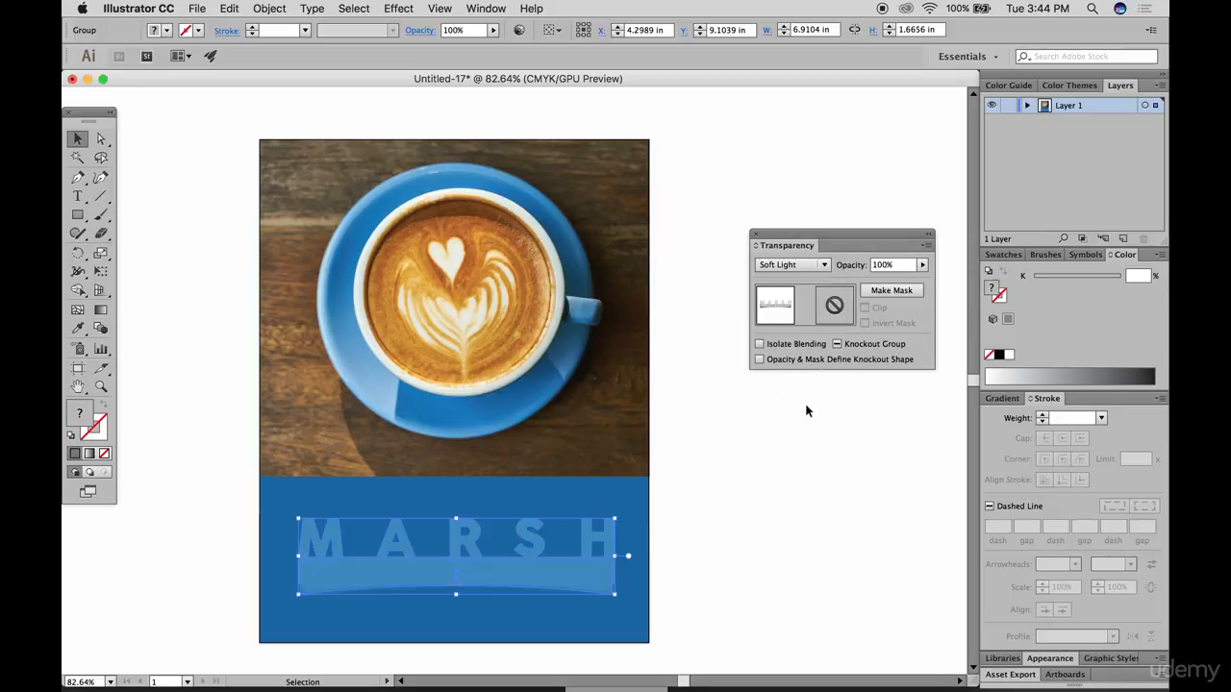
pyautogui.click(788, 265)
pyautogui.click(775, 279)
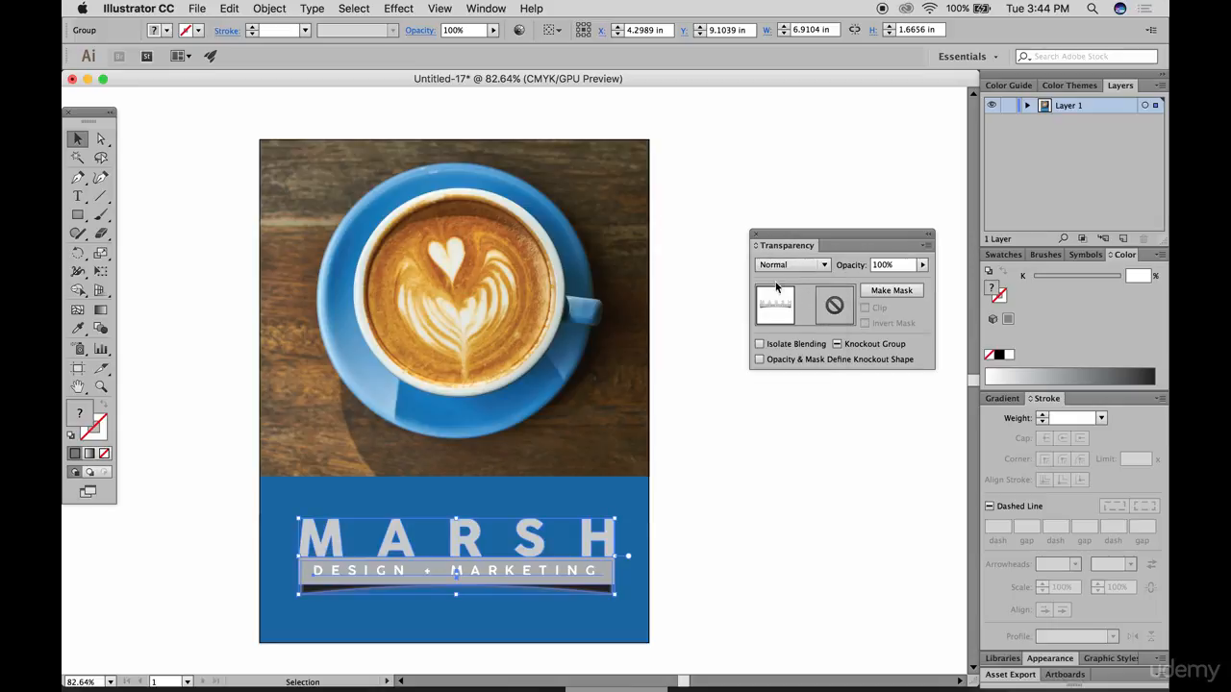
# Set the grayscale logo's opacity to 10% and deselect it.
pyautogui.click(924, 269)
pyautogui.click(899, 268)
pyautogui.write('10')
pyautogui.press('Return')
pyautogui.click(783, 526)
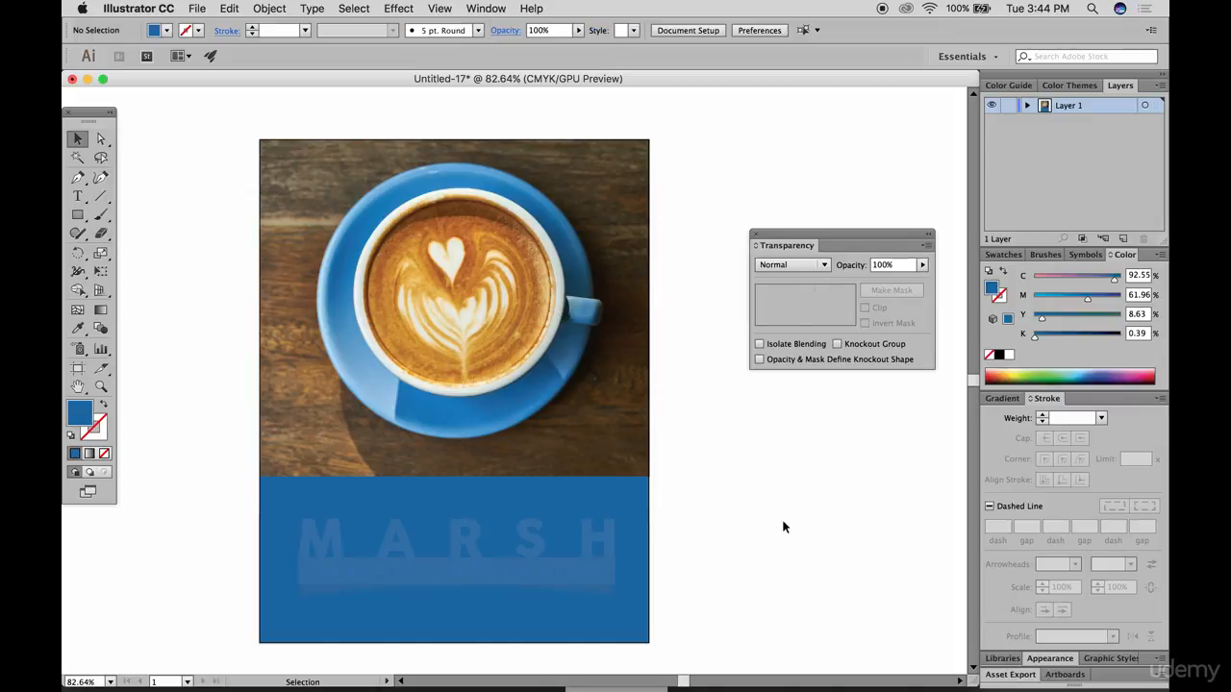
# Bring a second, full-color copy of the logo from desktop-background.ai into the coffee layout and group it.
pyautogui.scroll(-1, 566, 586)
pyautogui.click(481, 543)
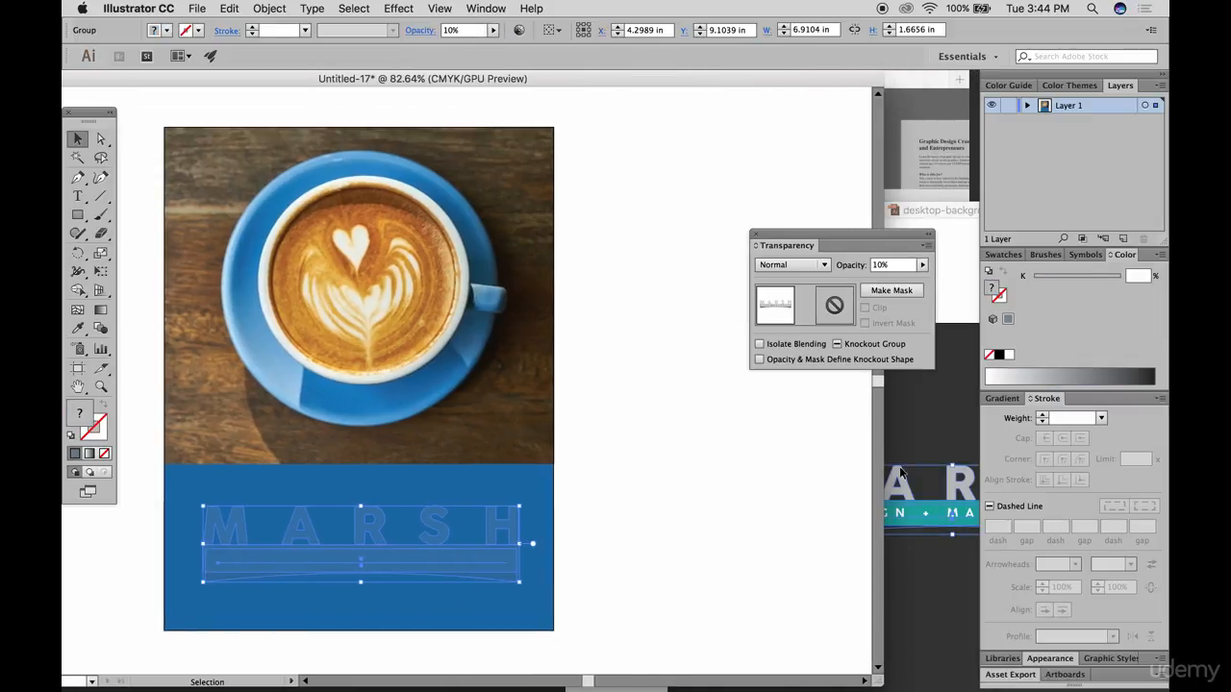
pyautogui.moveTo(894, 491); pyautogui.dragTo(410, 498)
pyautogui.rightClick(431, 467)
pyautogui.click(462, 549)
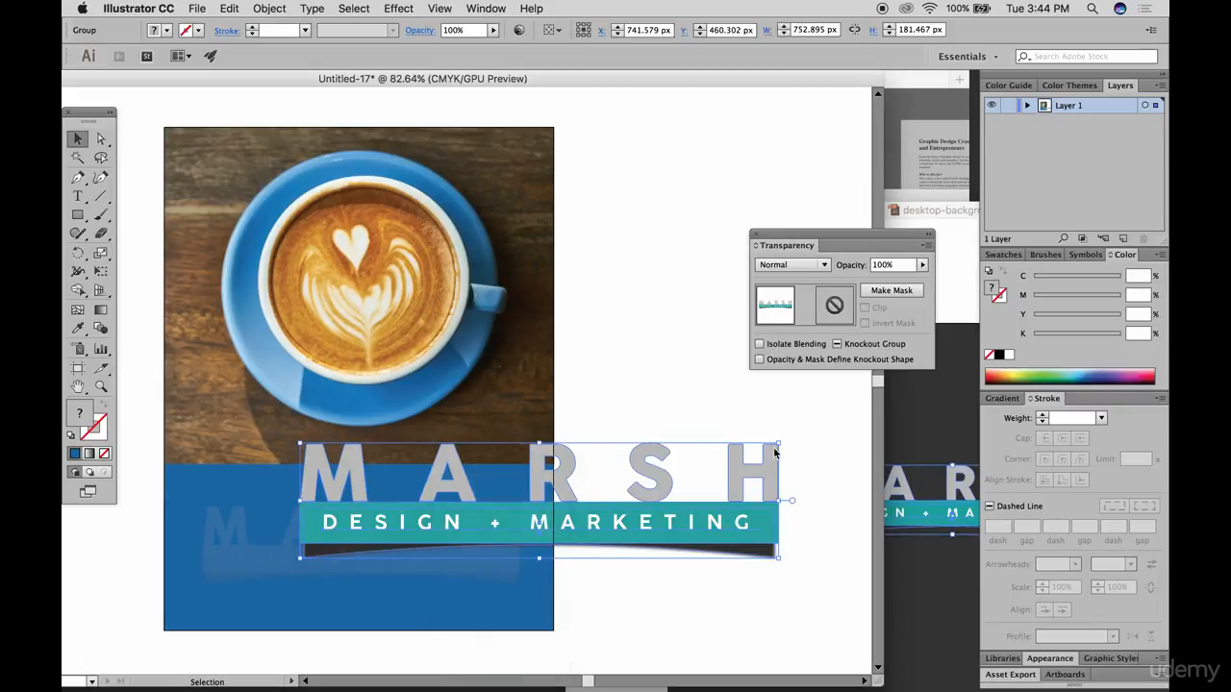
# Scale down the full-color logo and place it in the lower-right corner of the artboard's blue band.
pyautogui.moveTo(775, 451); pyautogui.dragTo(437, 527)
pyautogui.moveTo(439, 564); pyautogui.dragTo(519, 606)
pyautogui.click(763, 511)
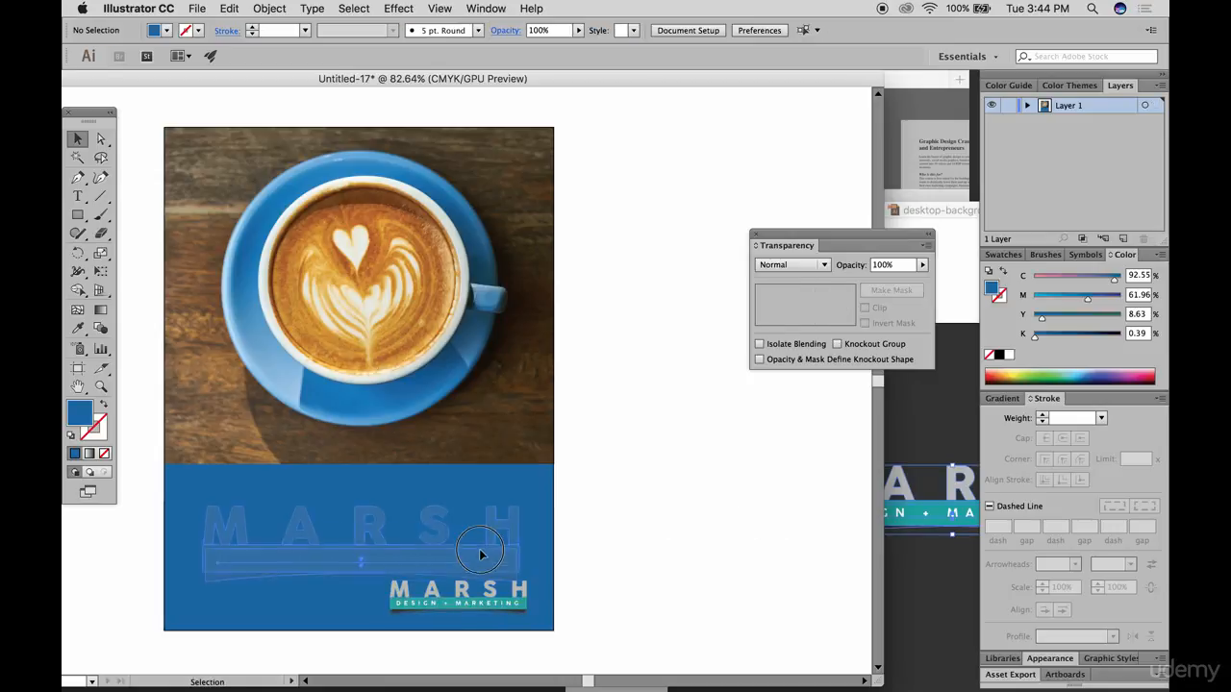
# Delete the faded logo, the full-color logo and the coffee photo, keeping only the blue background on the artboard.
pyautogui.click(588, 506)
pyautogui.hscroll(-3, 577, 491)
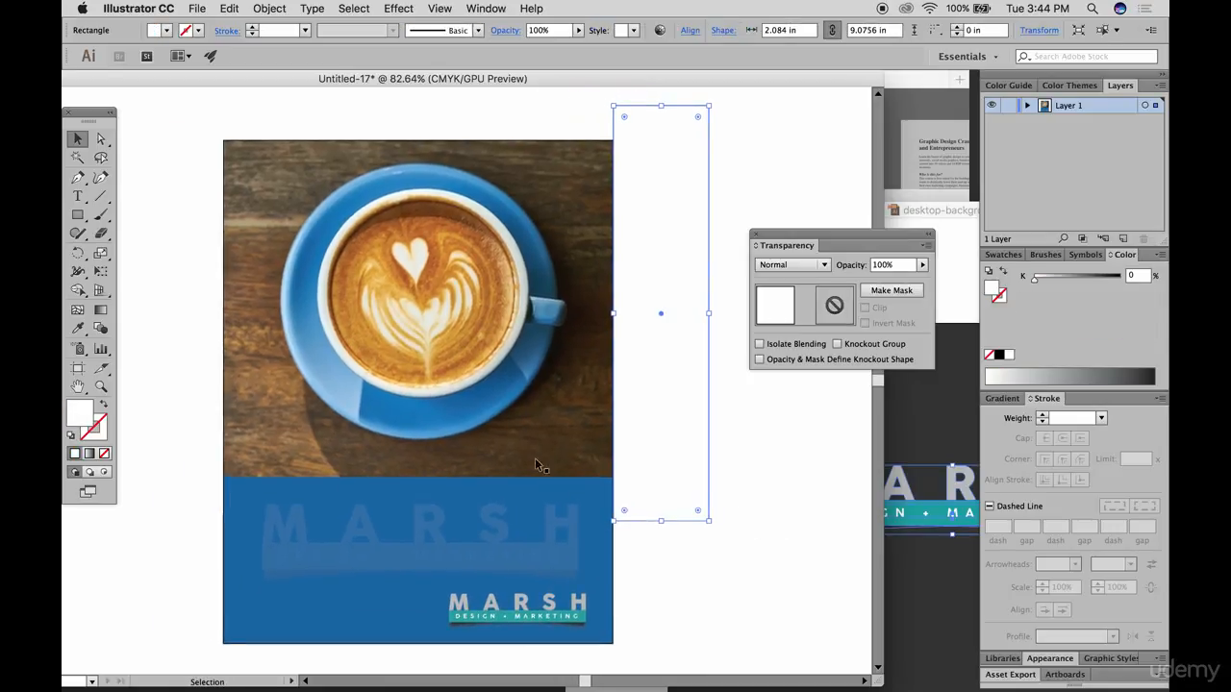
pyautogui.click(538, 466)
pyautogui.hscroll(-3, 422, 255)
pyautogui.click(553, 558)
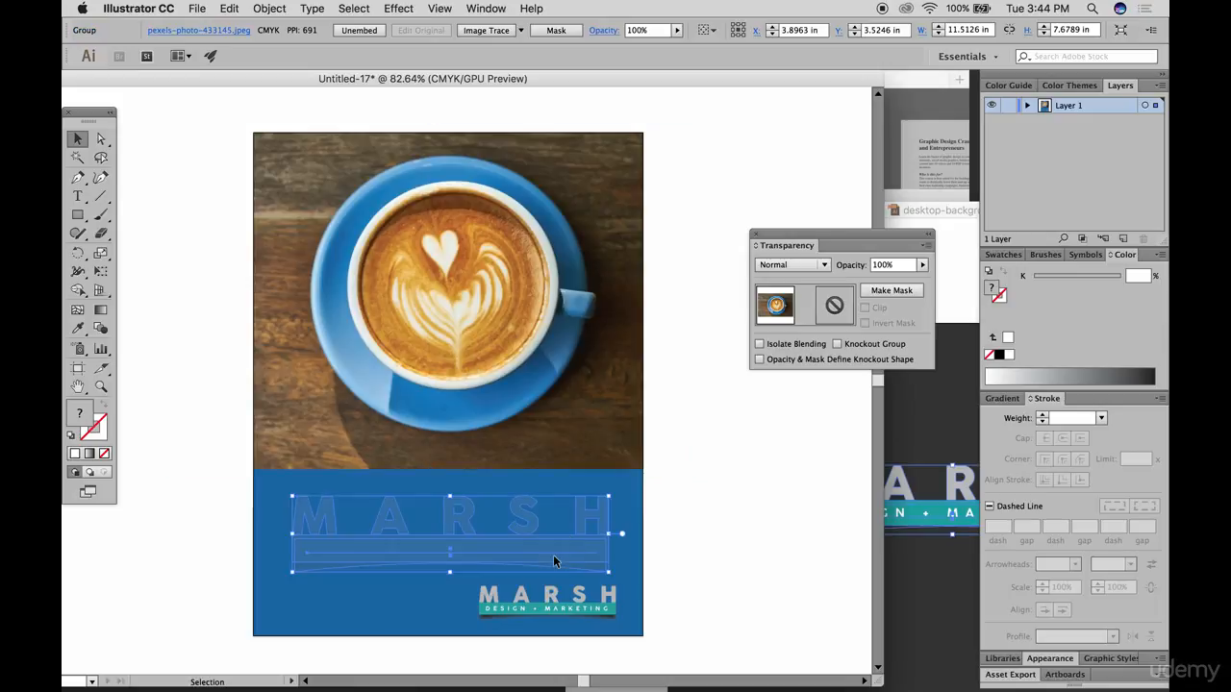
pyautogui.press('Delete')
pyautogui.click(582, 600)
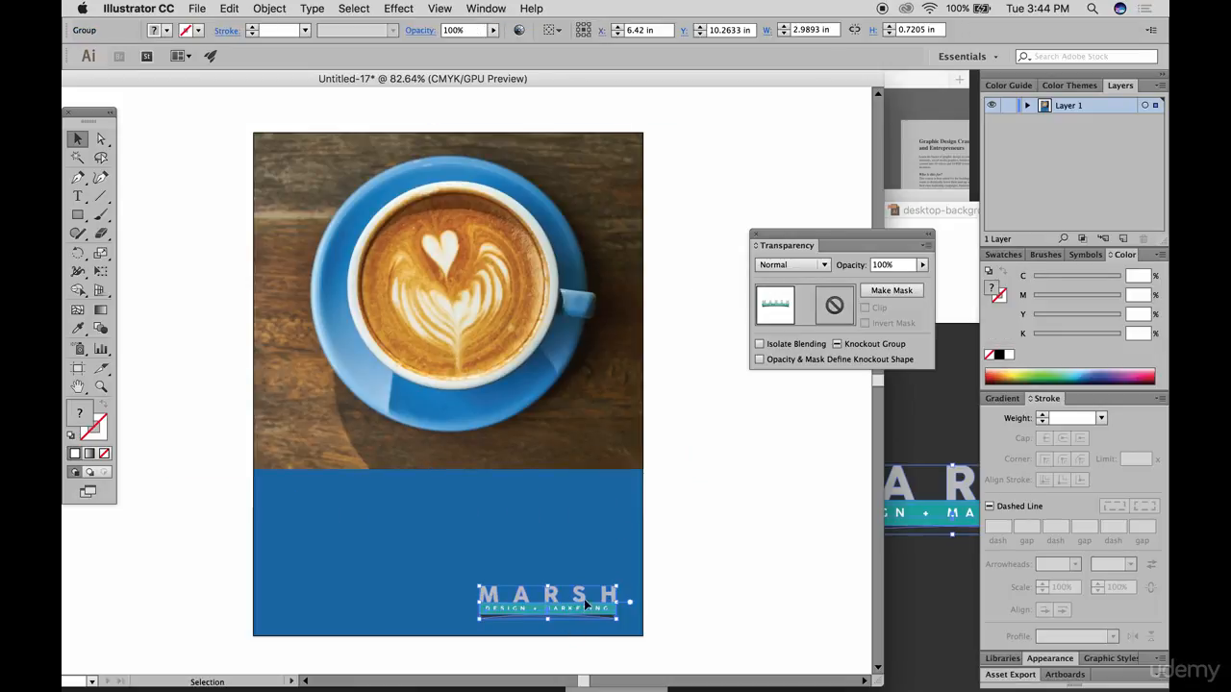
pyautogui.press('Delete')
pyautogui.click(567, 410)
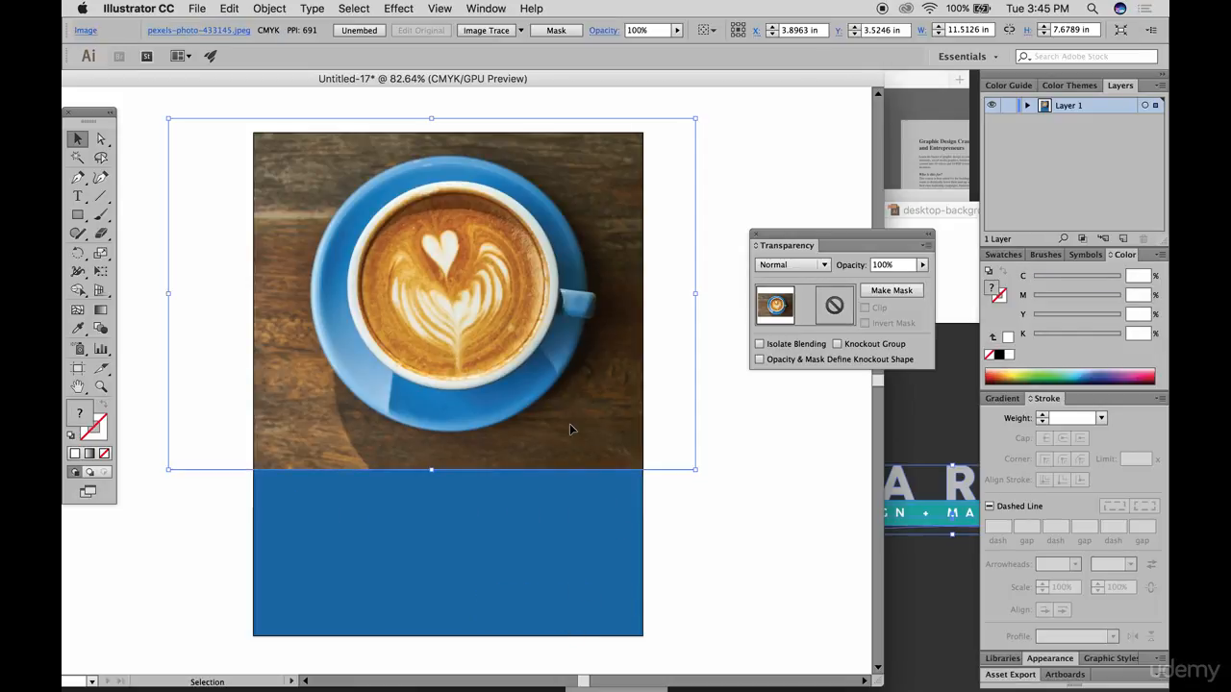
pyautogui.press('Delete')
# With the Pen tool, draw a closed triangle covering the artboard's lower-left half, its long edge running from the upper-left to the lower-right corner.
pyautogui.click(81, 176)
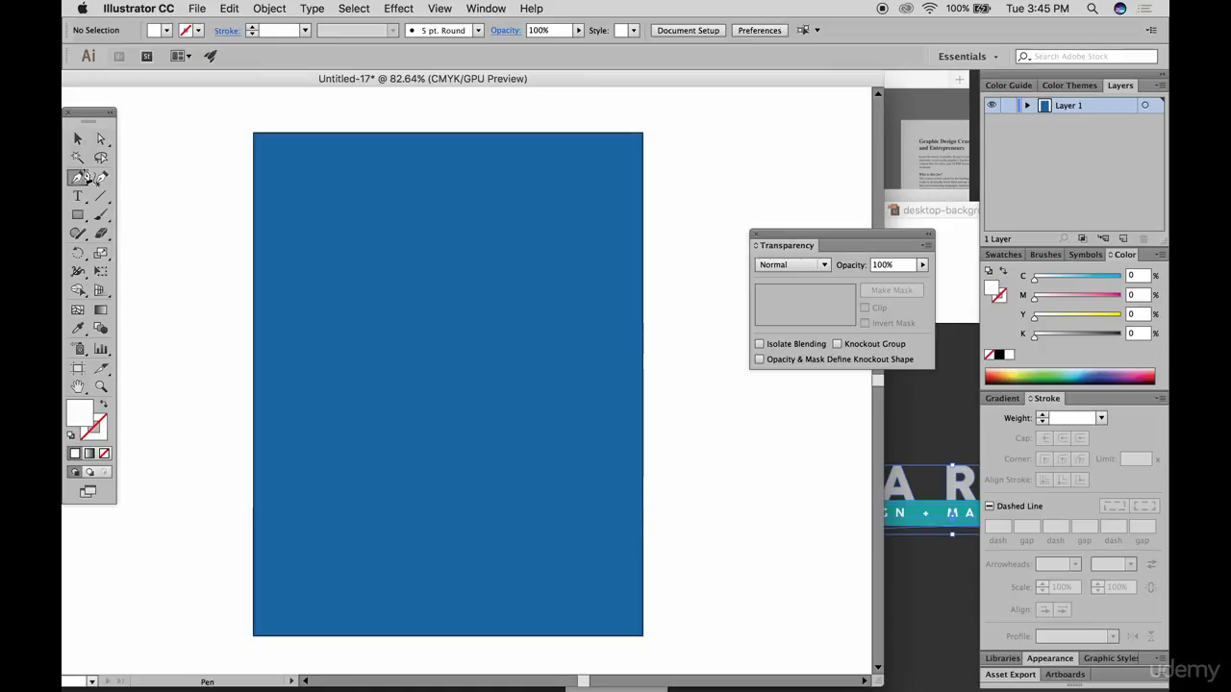
pyautogui.click(254, 133)
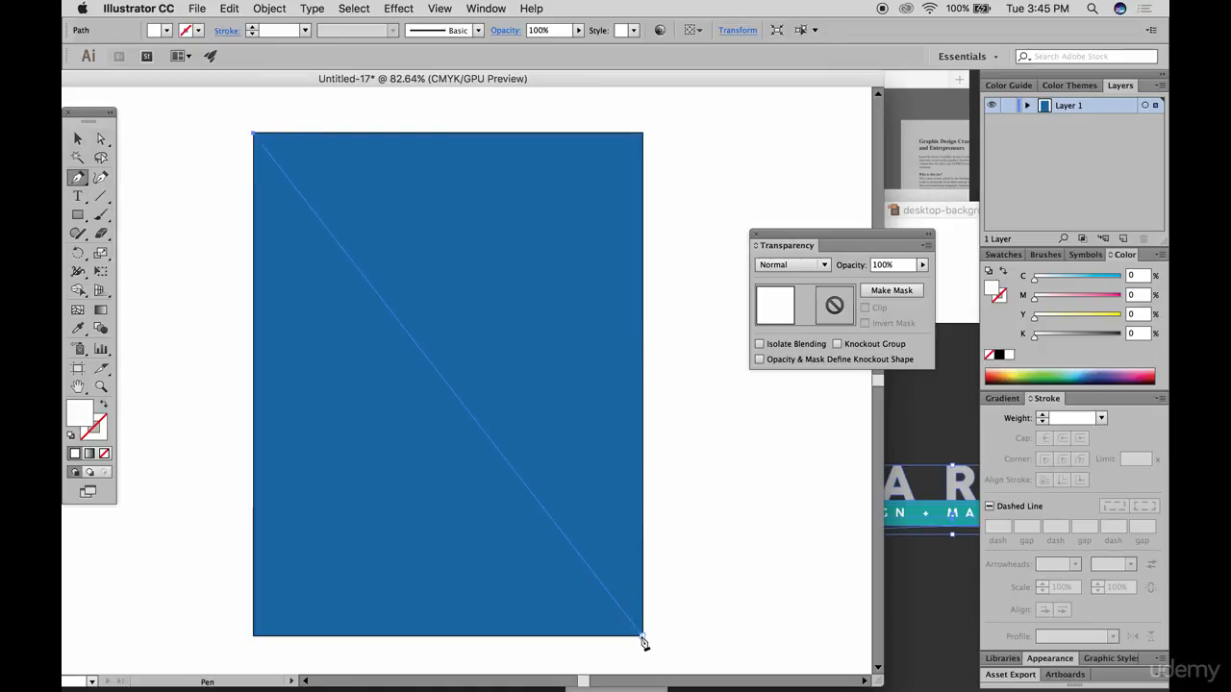
pyautogui.click(642, 636)
pyautogui.click(254, 635)
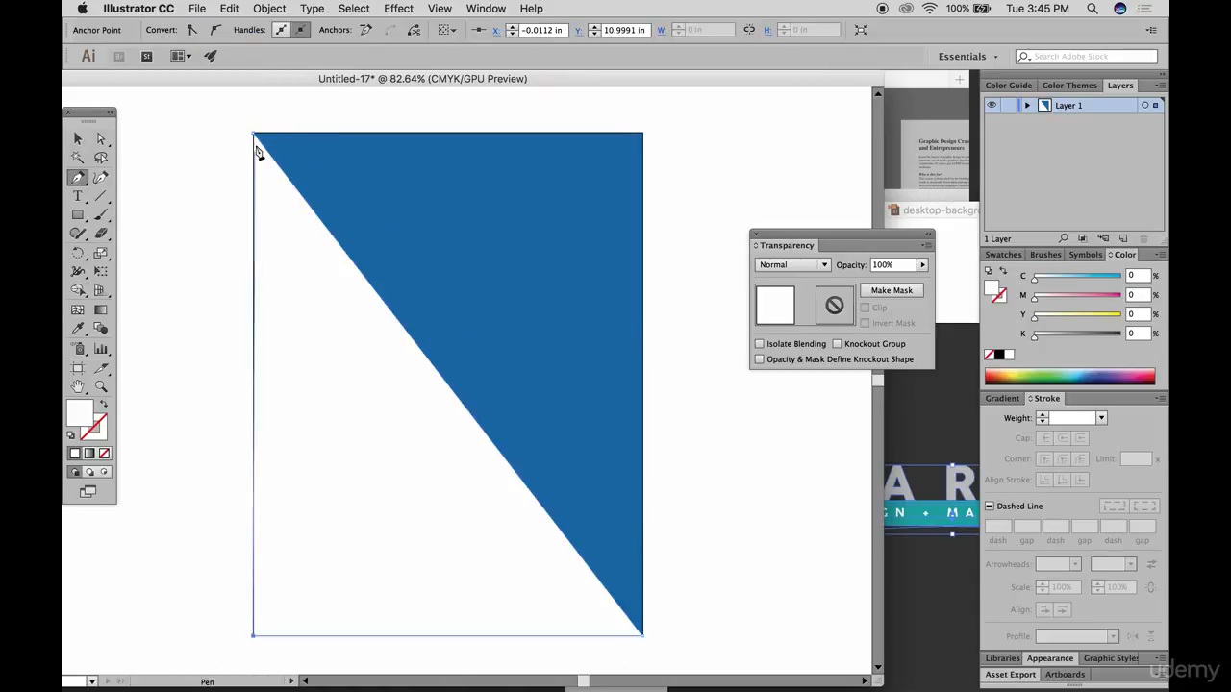
pyautogui.click(254, 134)
# Fill the triangle with a bright green of about C 62, M 0, Y 100, K 0.
pyautogui.doubleClick(86, 415)
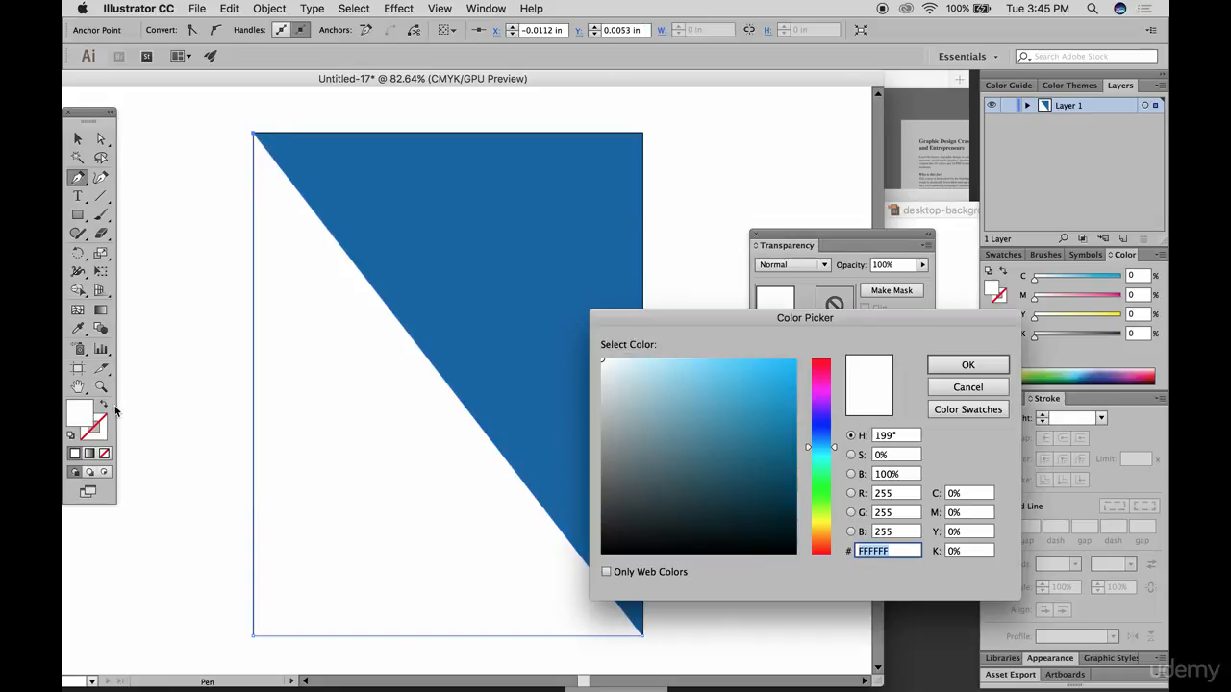
pyautogui.click(808, 480)
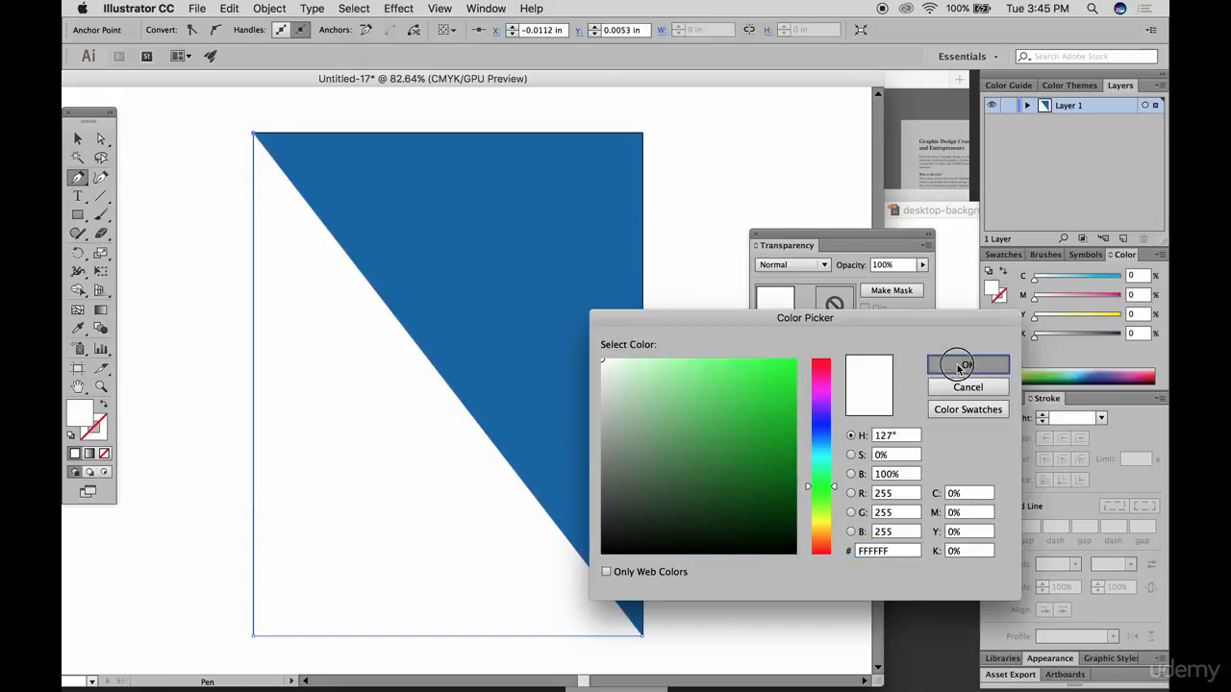
pyautogui.click(965, 365)
pyautogui.doubleClick(82, 420)
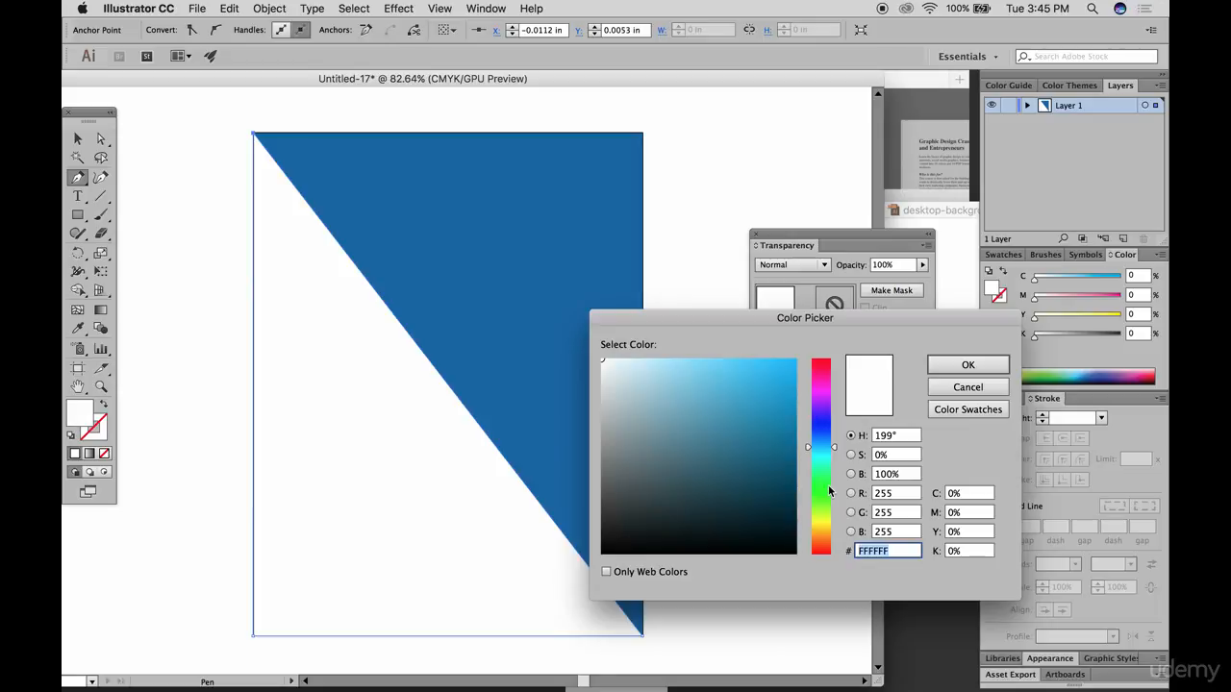
pyautogui.click(829, 491)
pyautogui.click(786, 365)
pyautogui.click(967, 366)
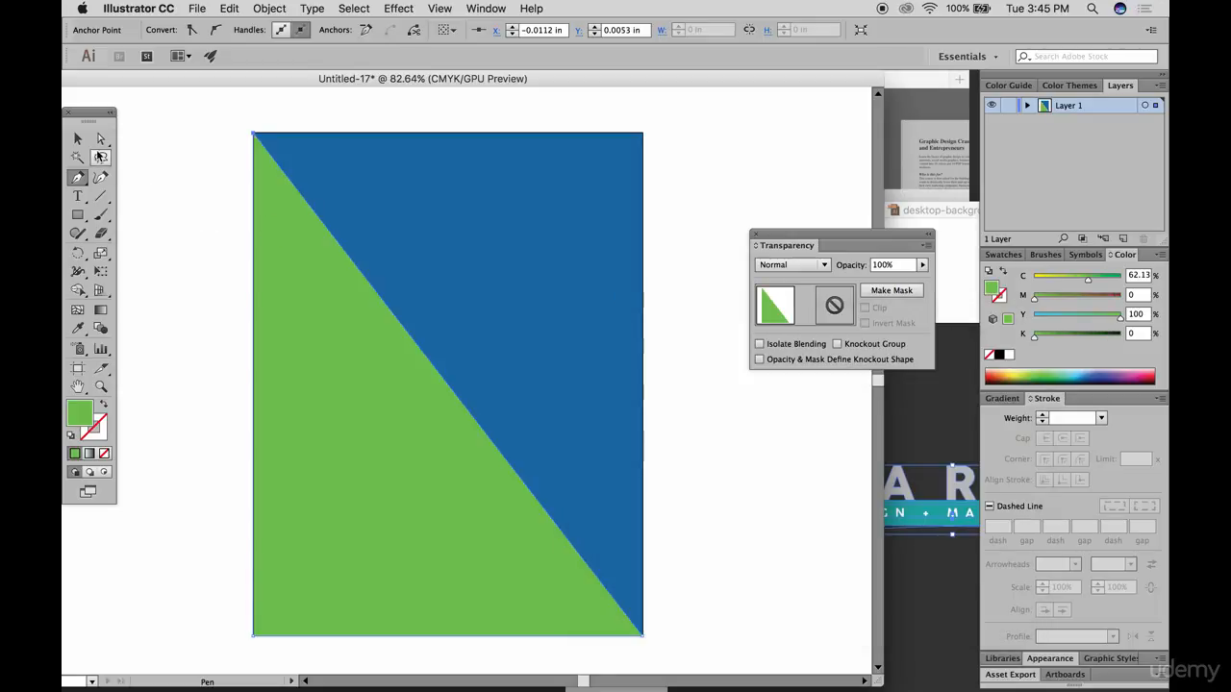
pyautogui.click(78, 139)
# Undo the triangle's green fill and restore it.
pyautogui.click(173, 126)
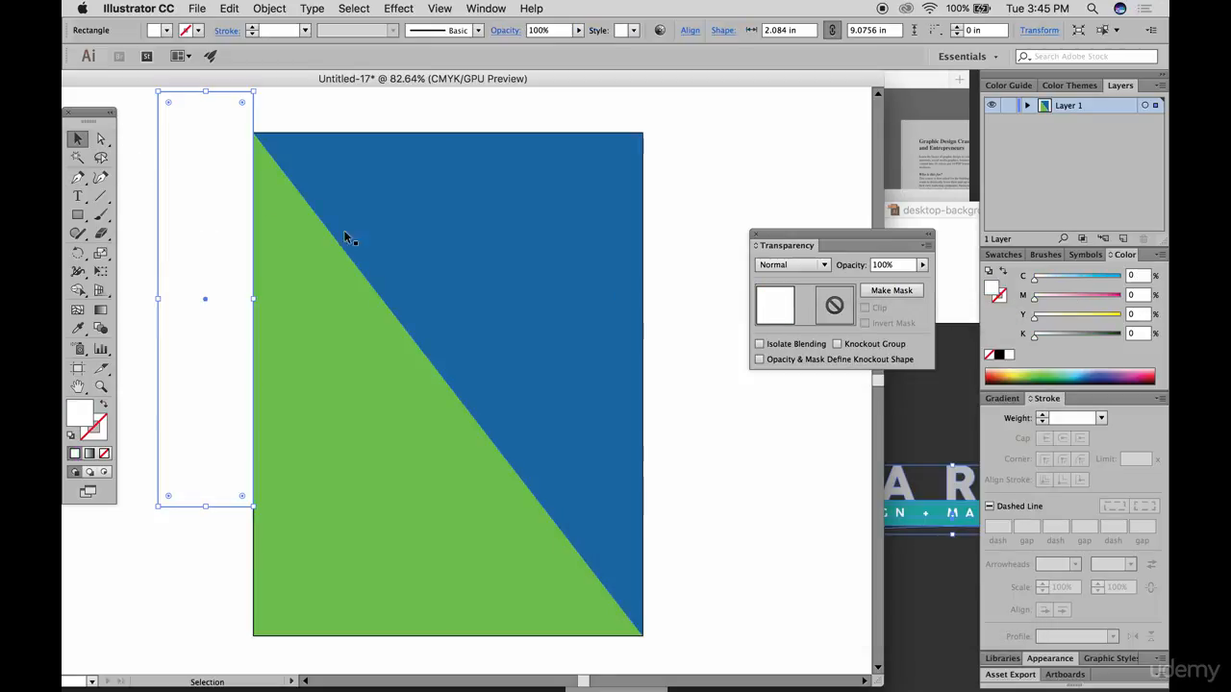
pyautogui.click(336, 314)
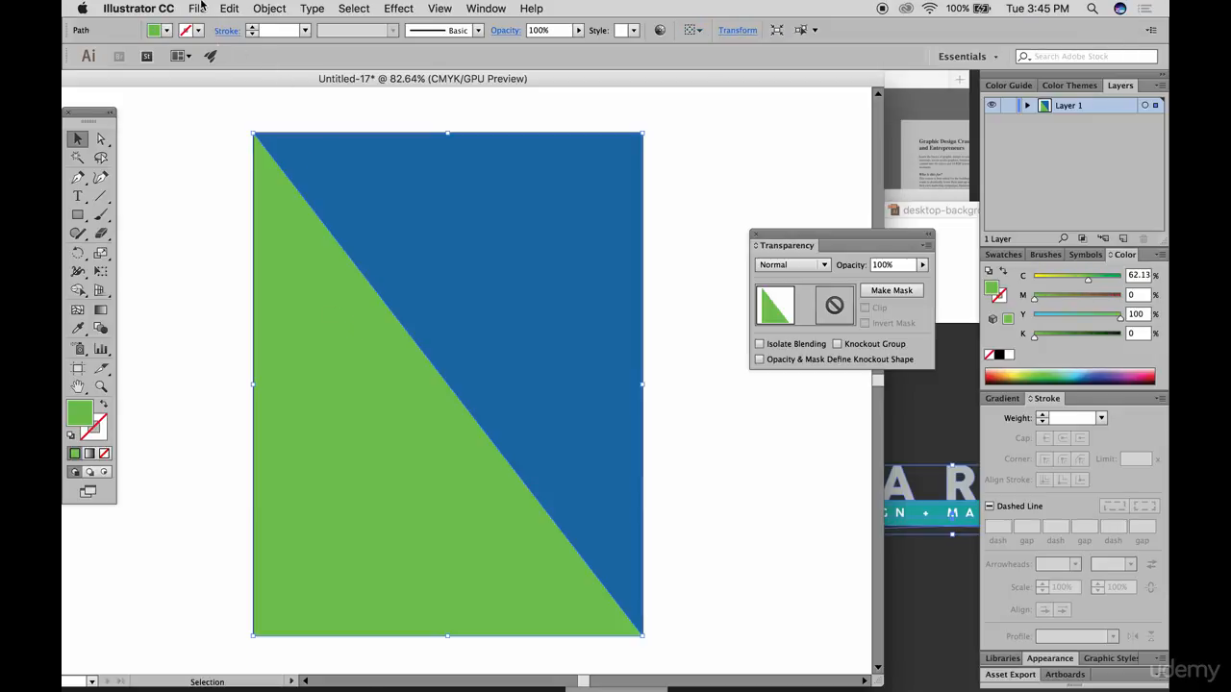
pyautogui.press('super+z')
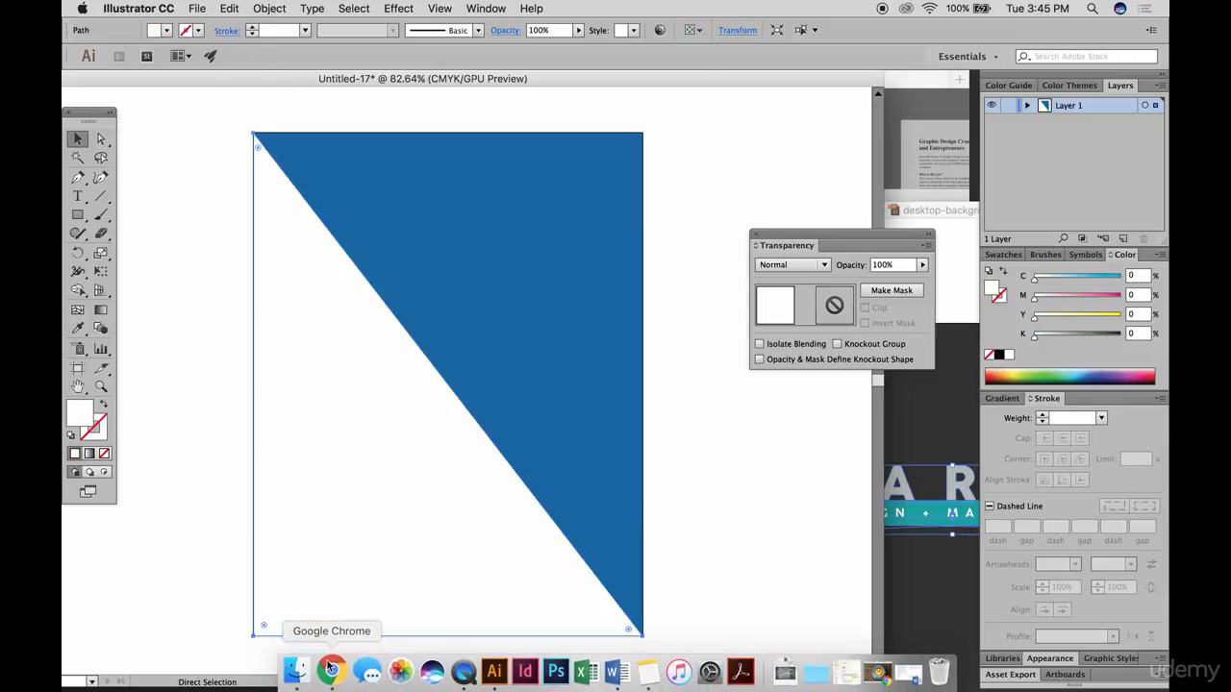
pyautogui.click(229, 8)
pyautogui.click(240, 39)
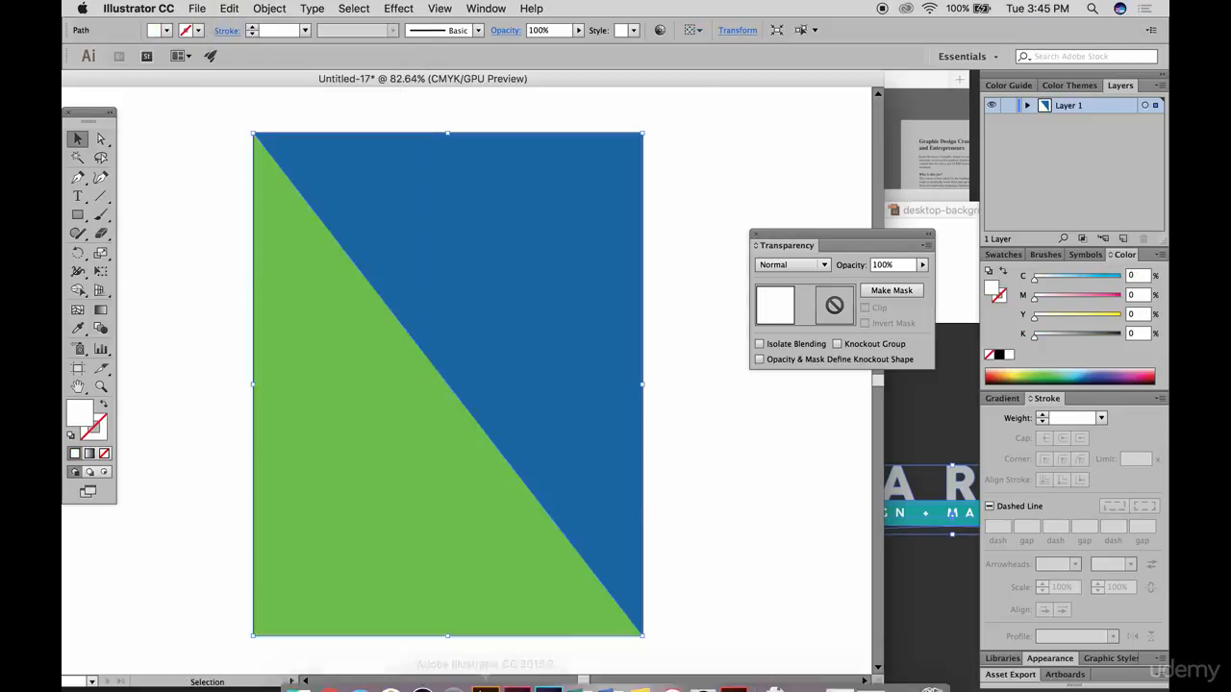
# Switch to Finder, find pexels-photo-433145.jpeg on the Desktop and open it in Illustrator.
pyautogui.click(305, 671)
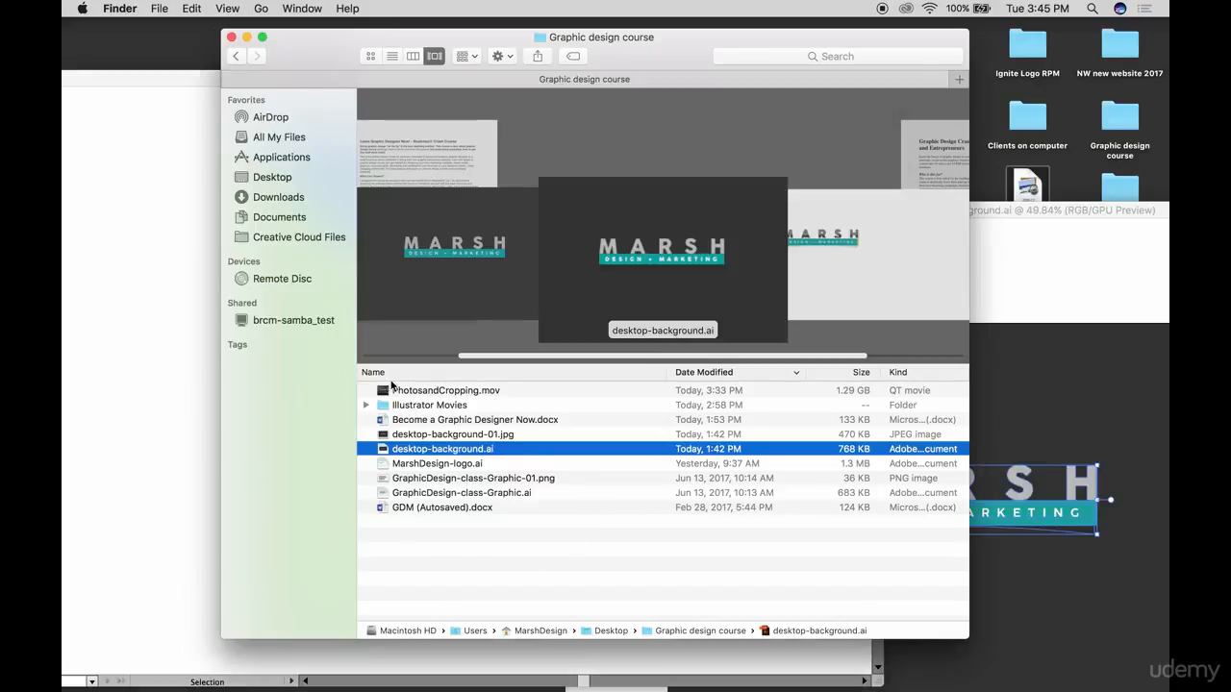
pyautogui.click(277, 175)
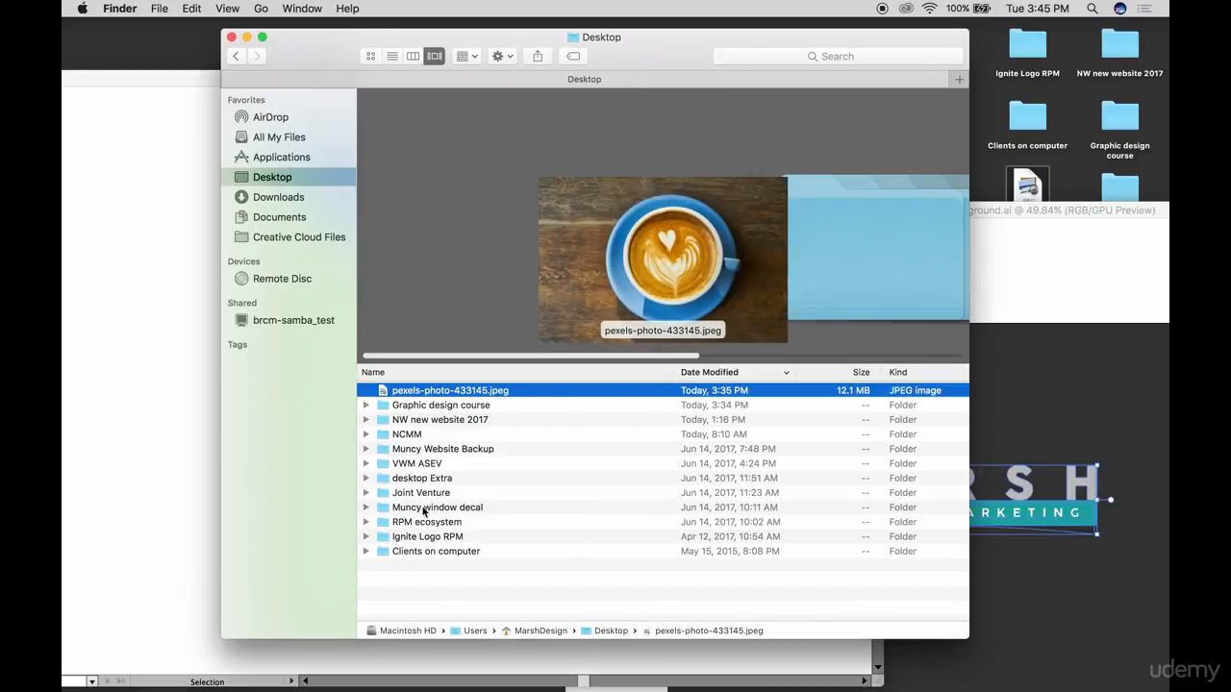
pyautogui.doubleClick(419, 404)
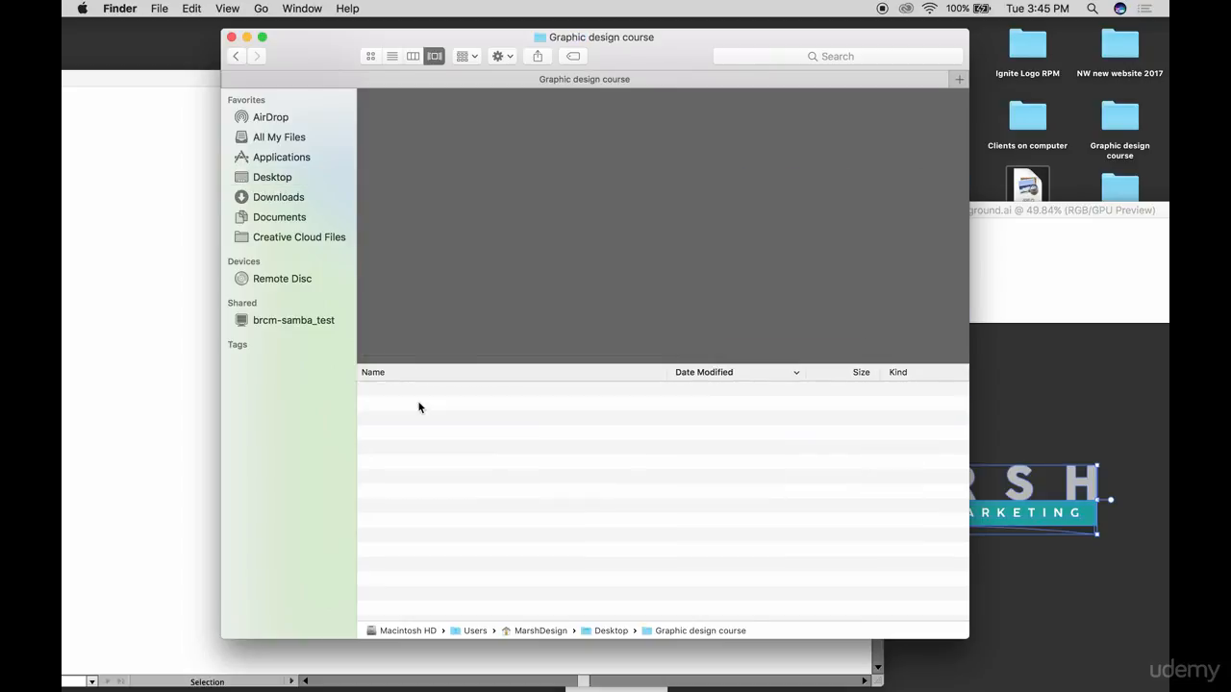
pyautogui.click(423, 424)
pyautogui.click(435, 478)
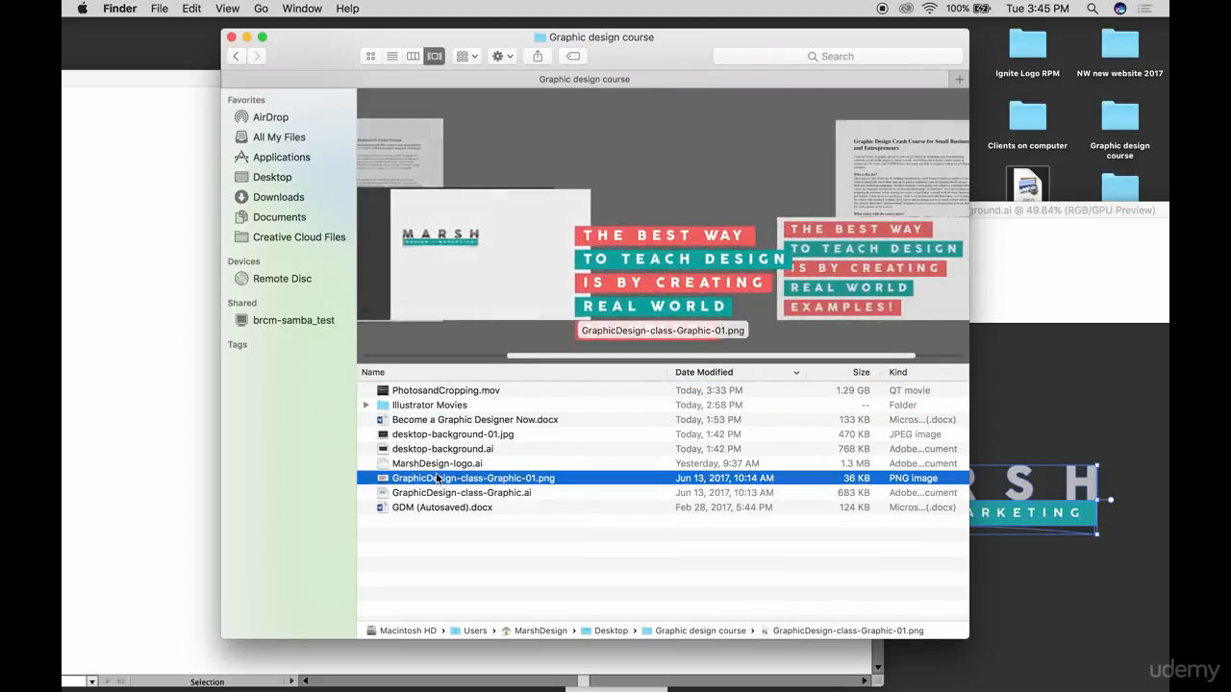
pyautogui.click(270, 179)
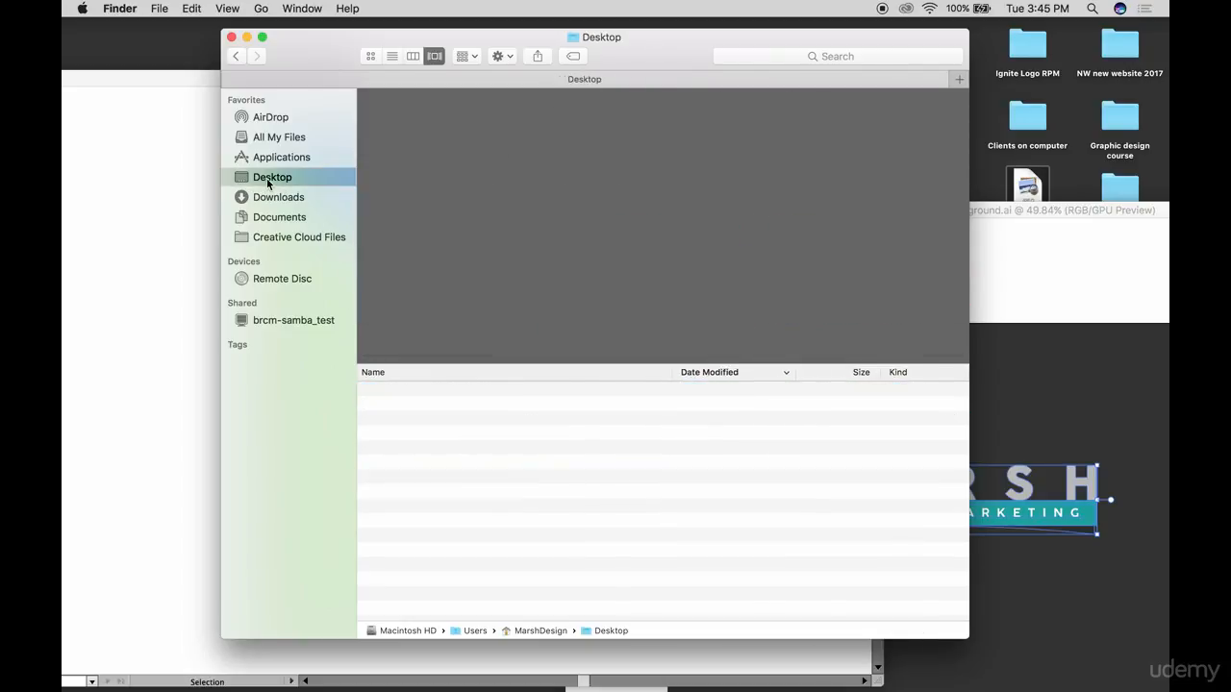
pyautogui.click(436, 392)
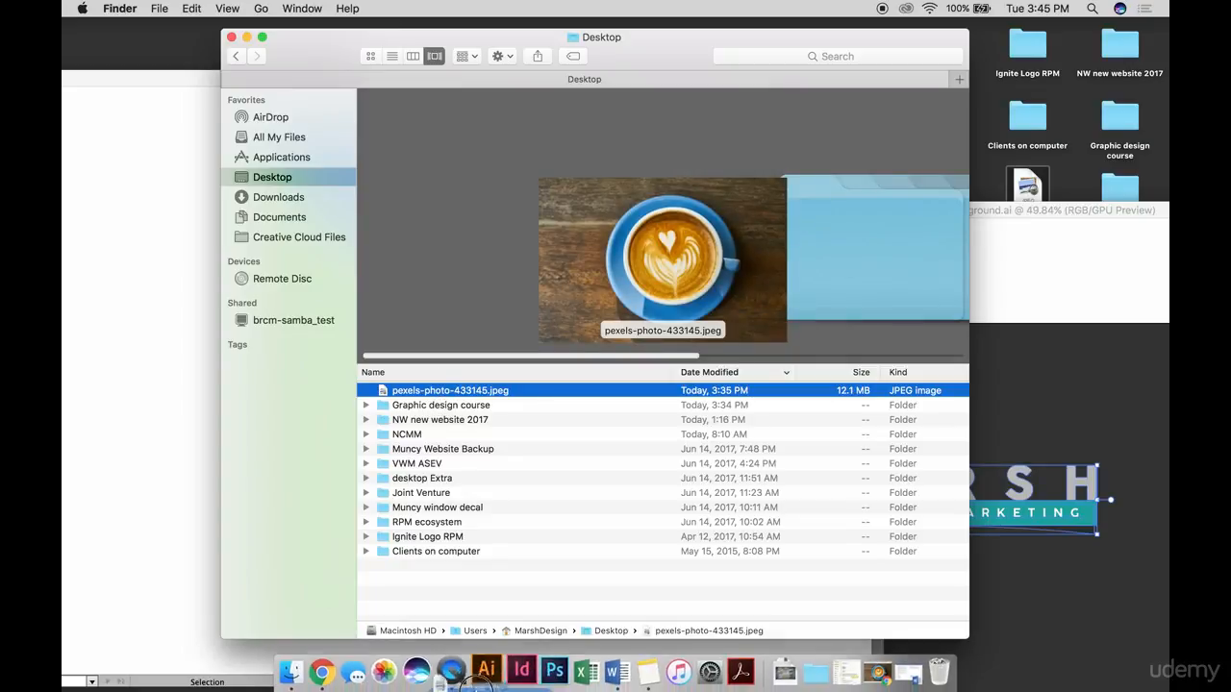
pyautogui.click(486, 670)
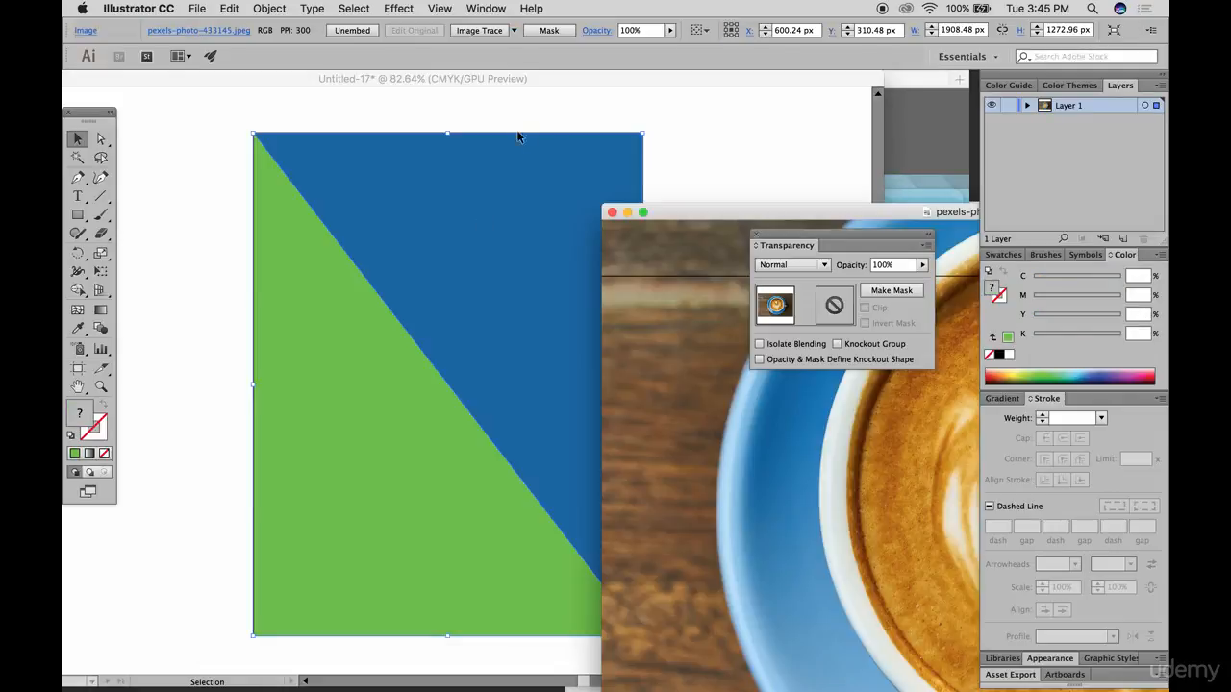
# Bring the coffee photo into Untitled-17, scale it down to about 22 x 14.7 in and position the cup over the artboard.
pyautogui.moveTo(660, 294); pyautogui.dragTo(385, 282)
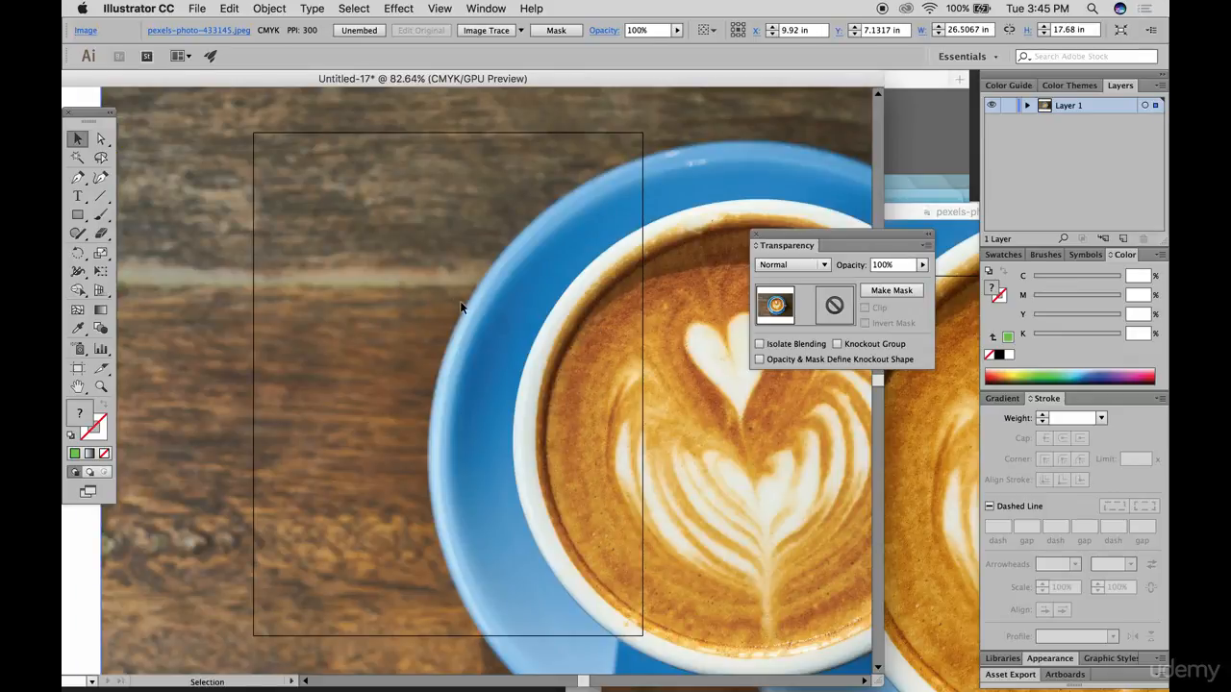
pyautogui.scroll(-3, 625, 376)
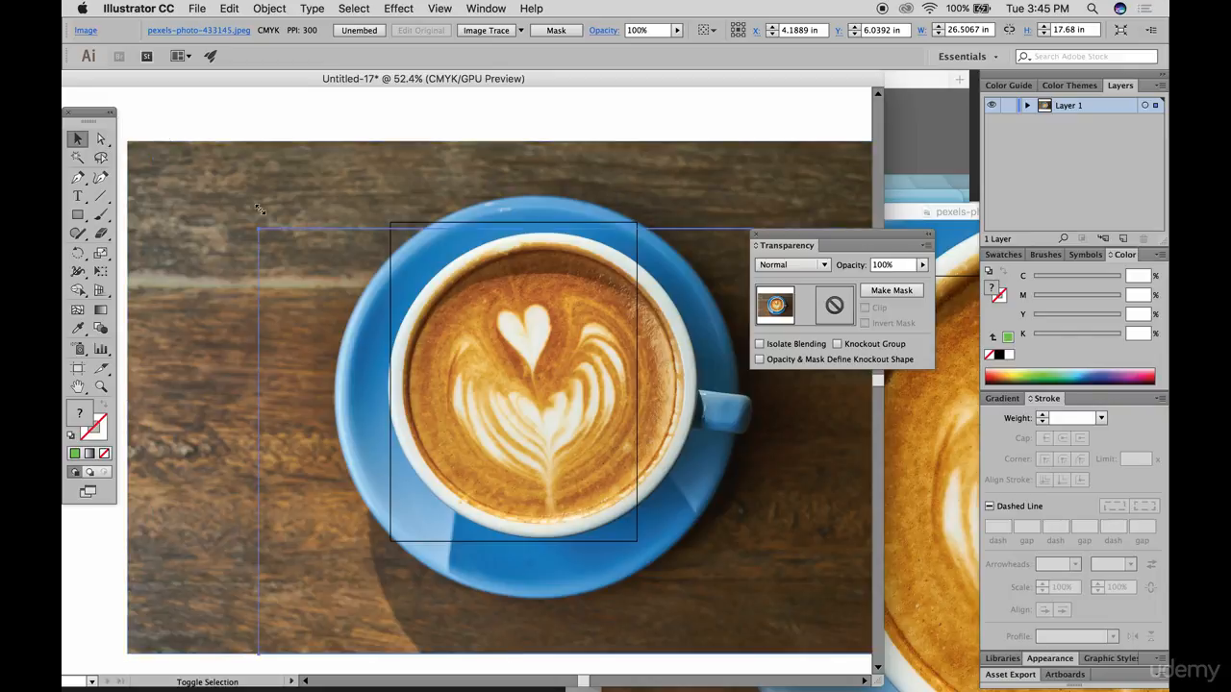
pyautogui.moveTo(128, 141); pyautogui.dragTo(258, 228)
pyautogui.moveTo(559, 415); pyautogui.dragTo(508, 366)
pyautogui.hscroll(2, 510, 373)
pyautogui.hscroll(1, 517, 368)
pyautogui.scroll(1, 518, 368)
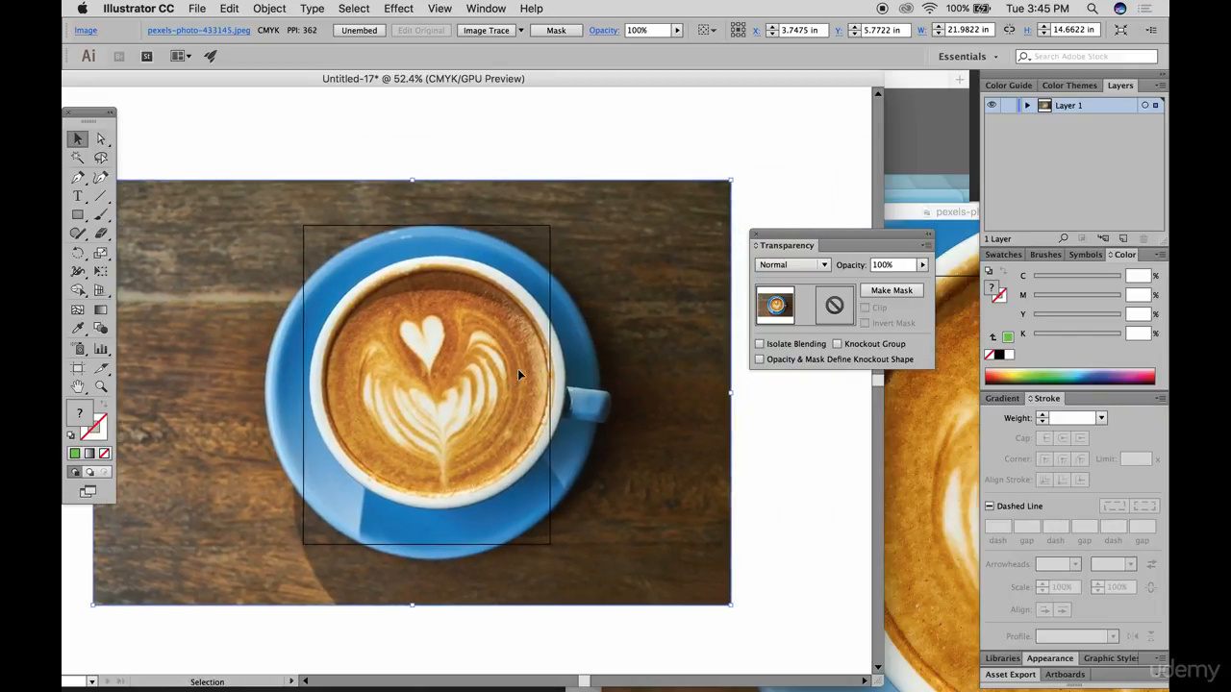
pyautogui.scroll(2, 442, 349)
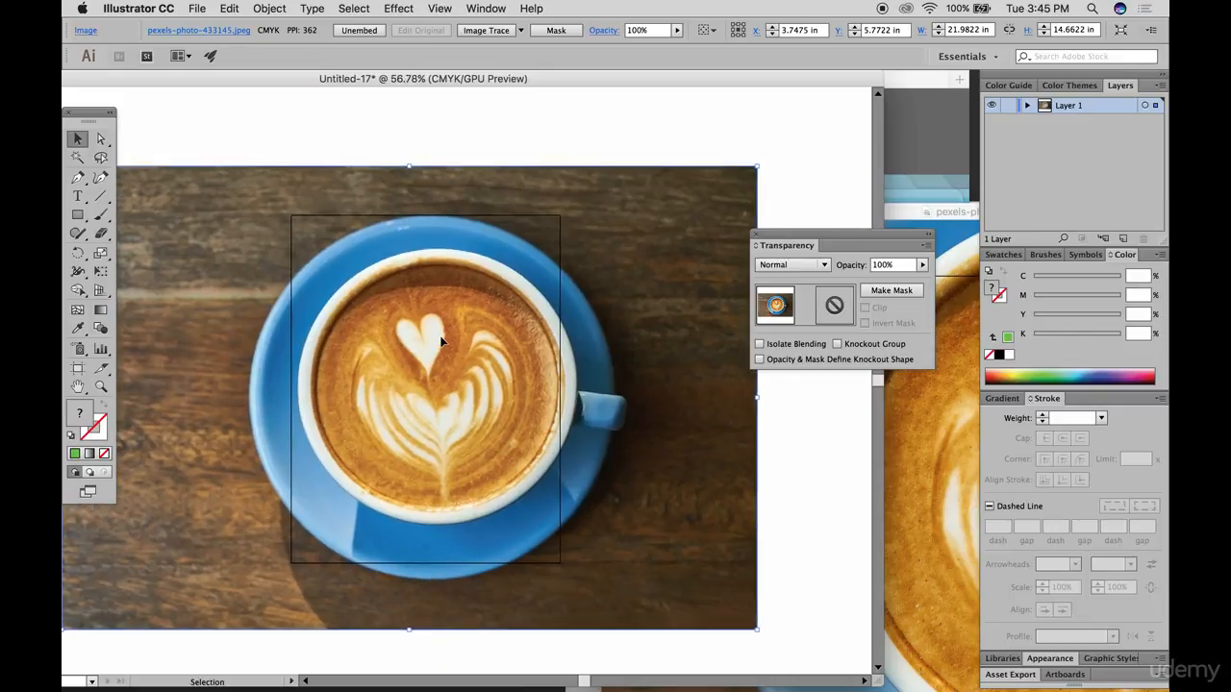
# Set the coffee photo's blending mode to Overlay and deselect it.
pyautogui.click(823, 265)
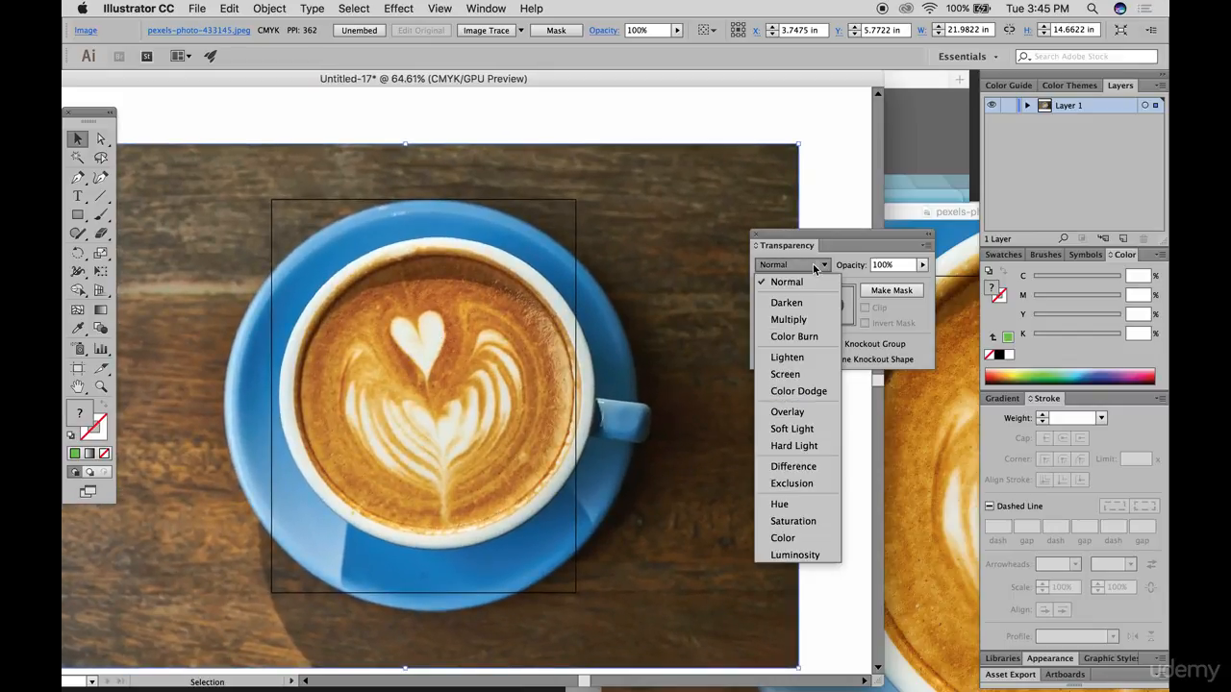
pyautogui.click(806, 414)
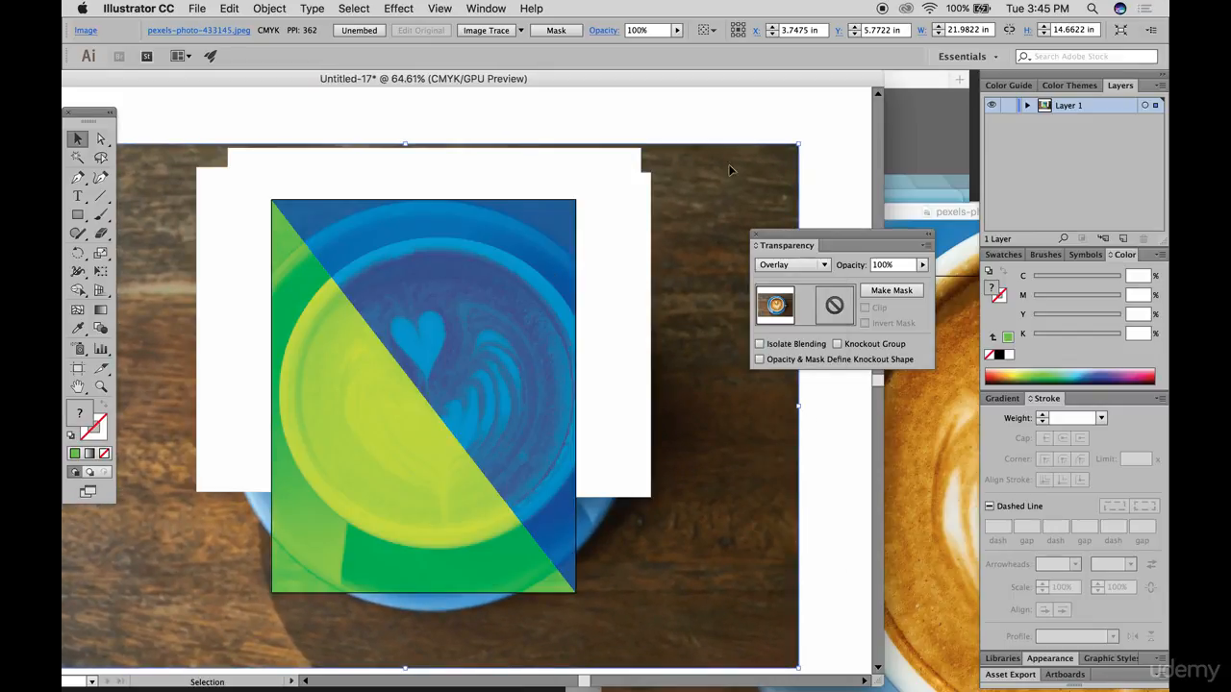
pyautogui.press('super+shift+a')
pyautogui.scroll(2, 446, 412)
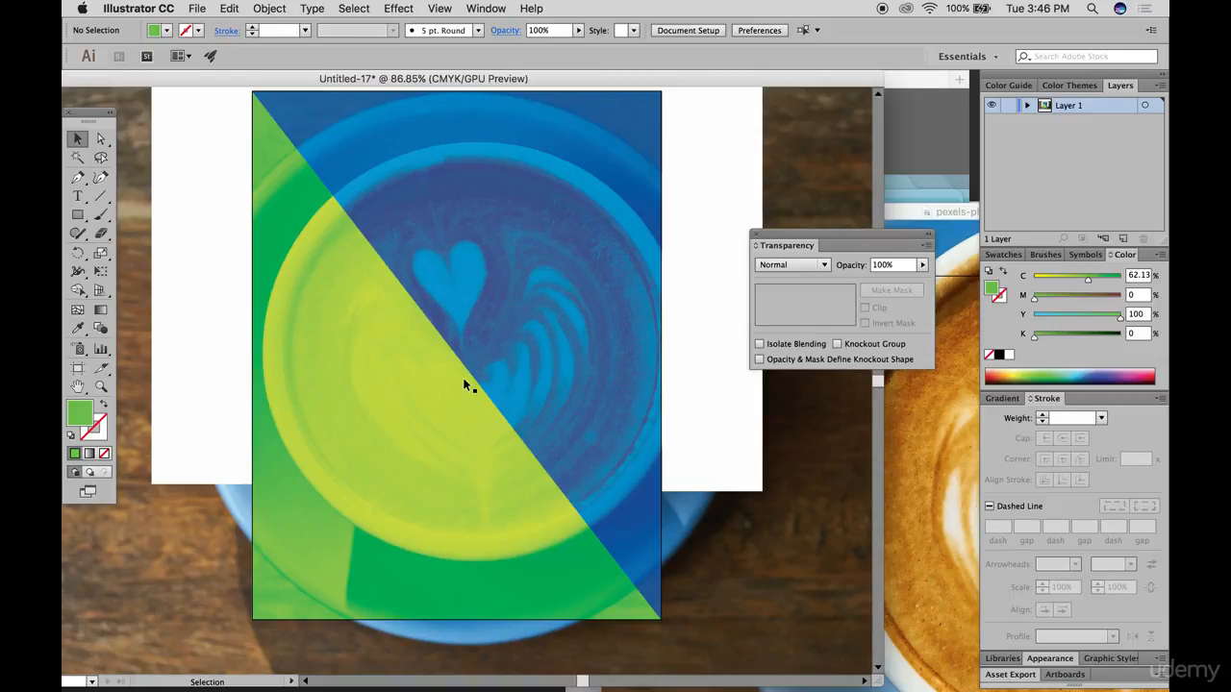
# Select the green triangle beneath the coffee photo and change its fill to the magenta FF03D0.
pyautogui.click(411, 402)
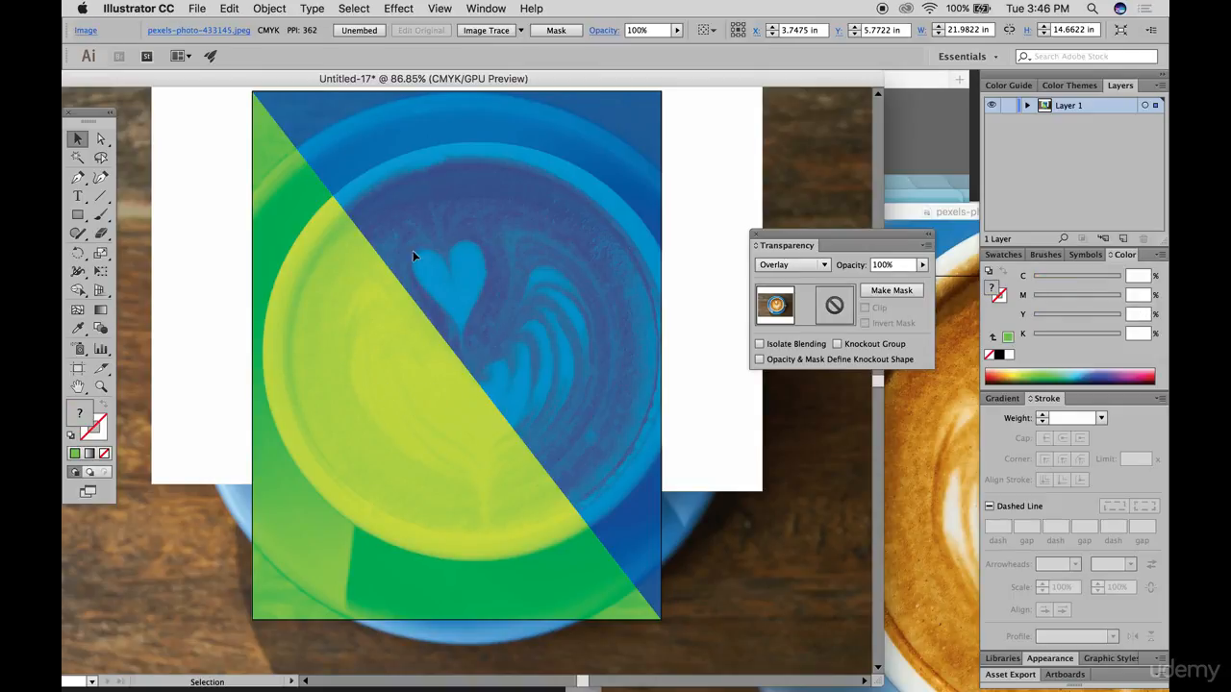
pyautogui.rightClick(356, 410)
pyautogui.click(383, 411)
pyautogui.rightClick(383, 415)
pyautogui.moveTo(470, 518)
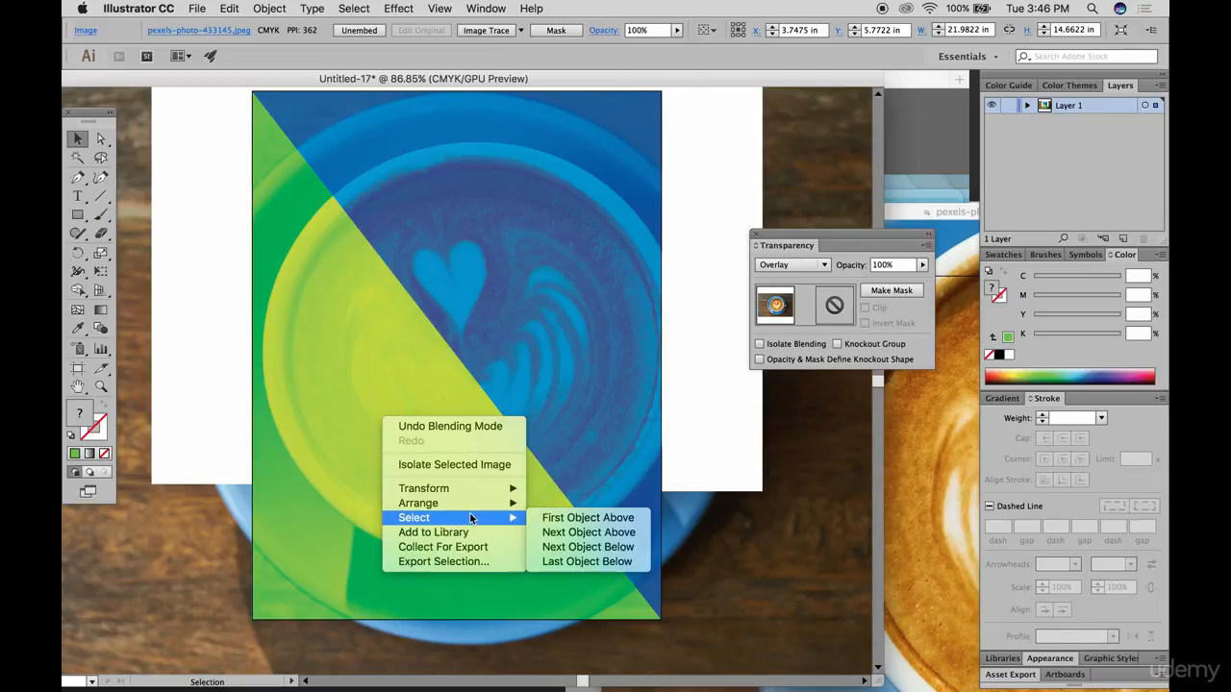
pyautogui.click(601, 548)
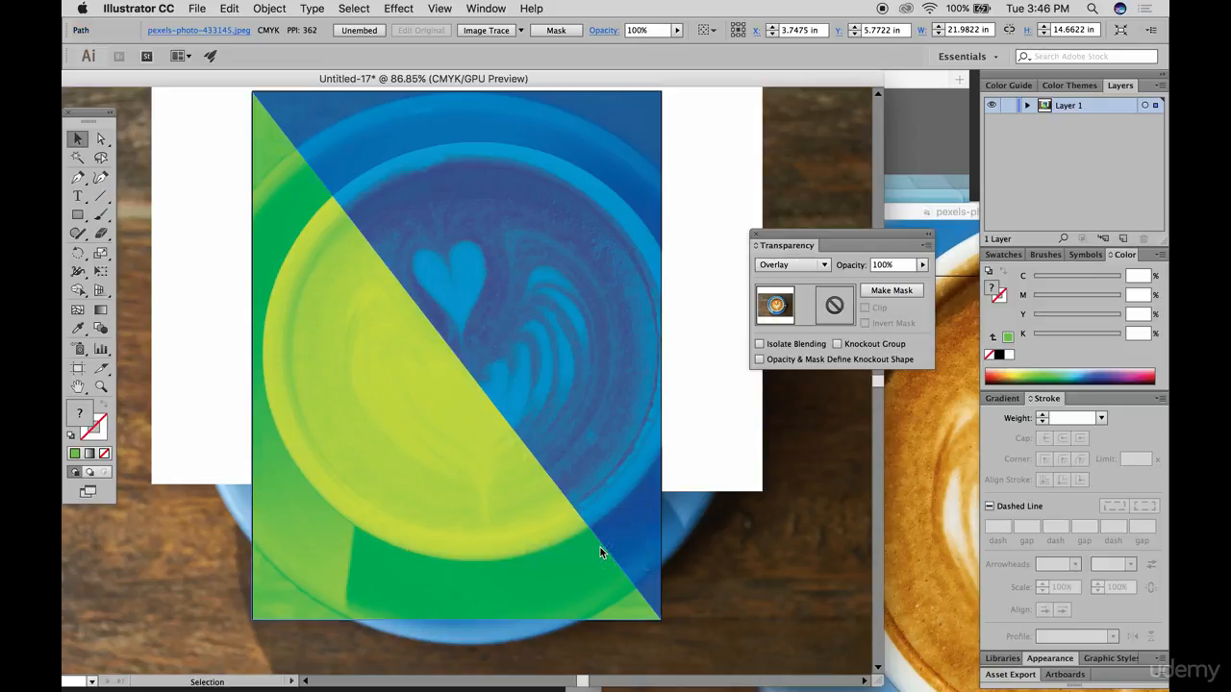
pyautogui.doubleClick(77, 415)
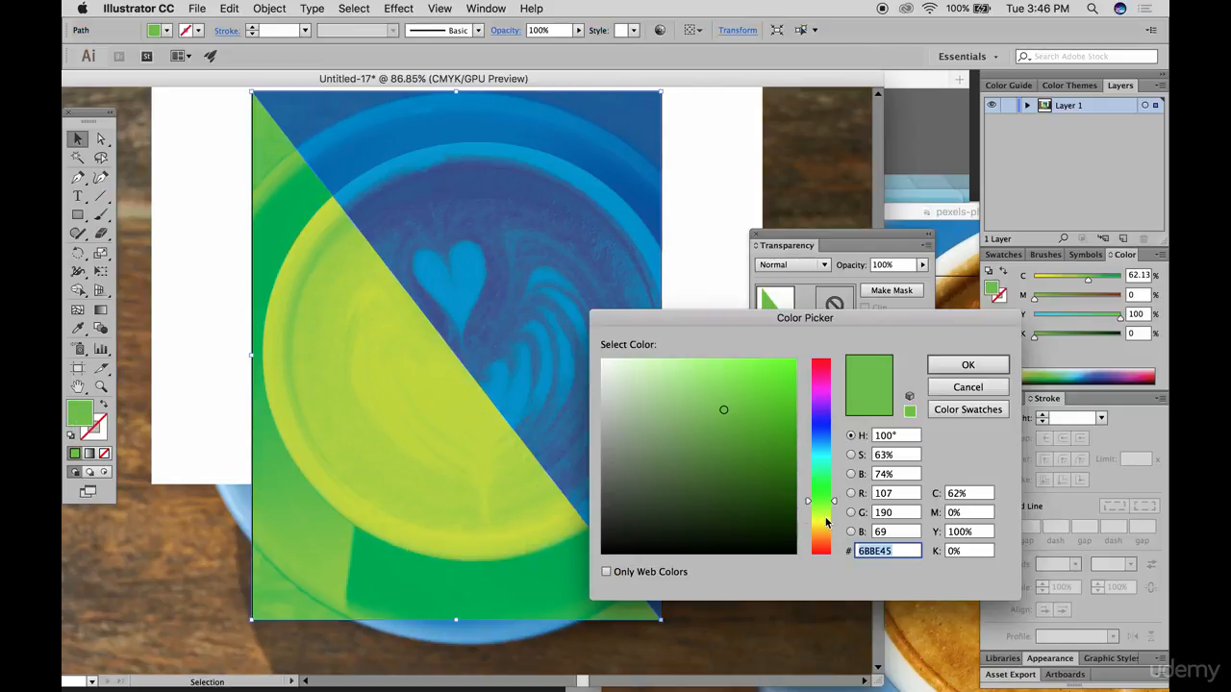
pyautogui.click(827, 540)
pyautogui.moveTo(828, 406); pyautogui.dragTo(824, 362)
pyautogui.click(794, 361)
pyautogui.click(825, 386)
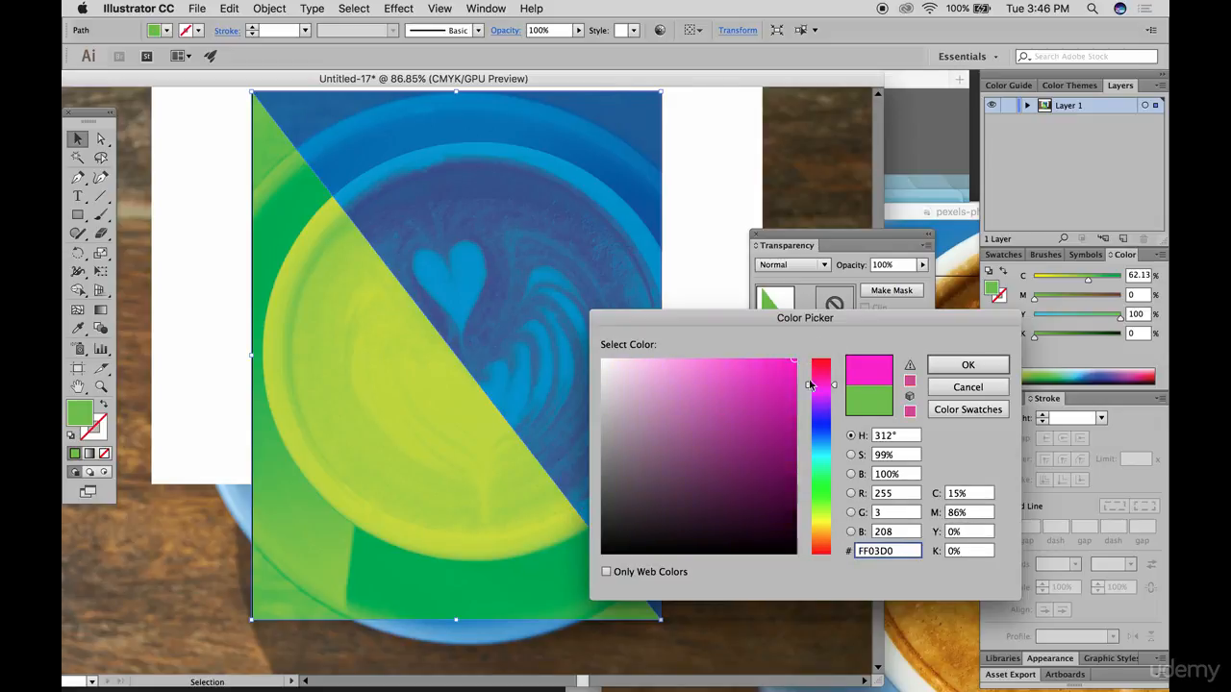
pyautogui.click(967, 364)
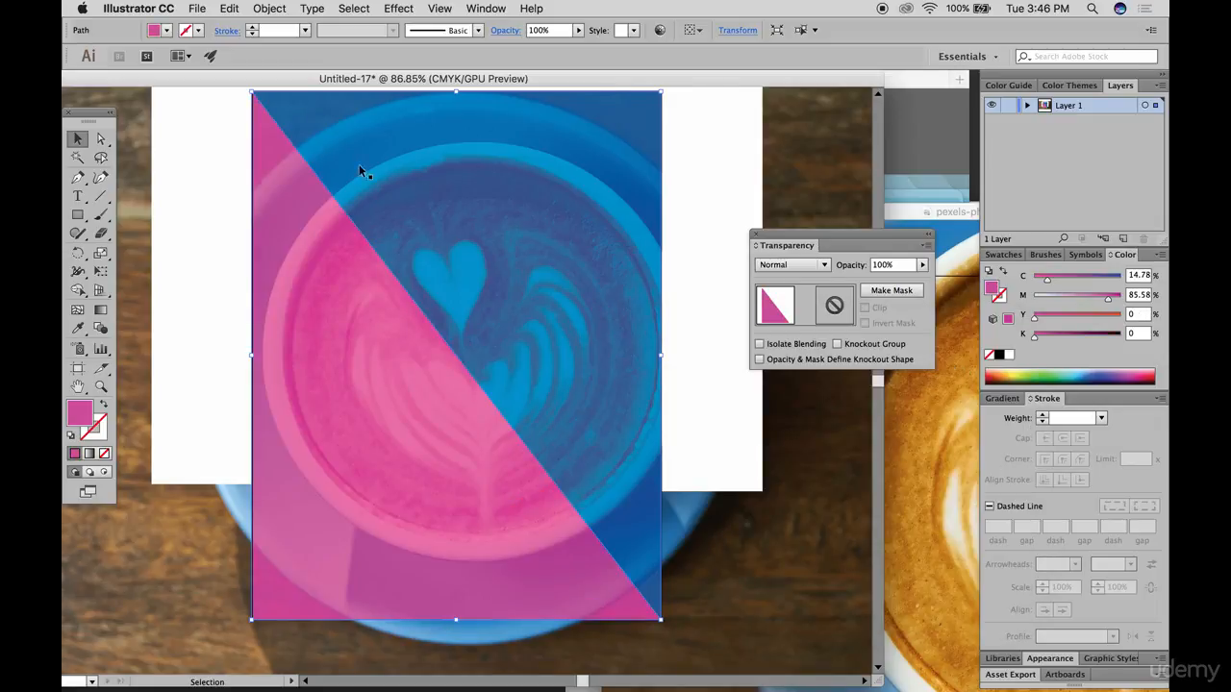
# Select the coffee photo, try the Color Burn and Color Dodge blending modes, and lower its opacity to 90%.
pyautogui.click(604, 546)
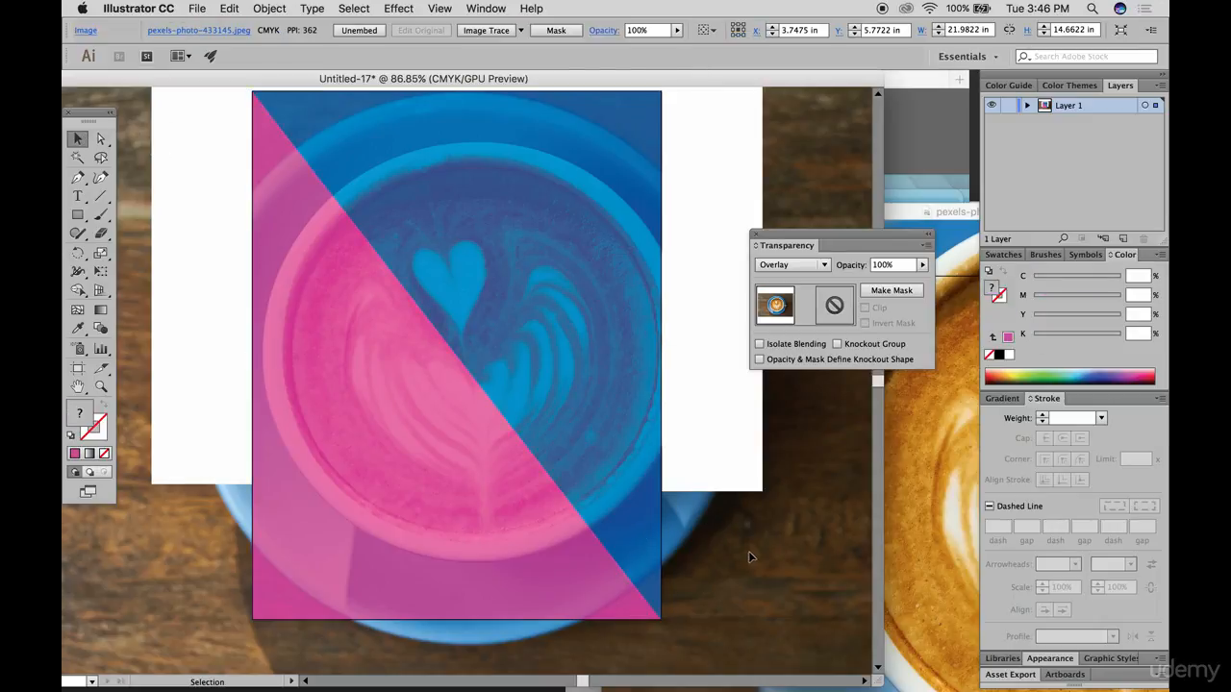
pyautogui.click(787, 265)
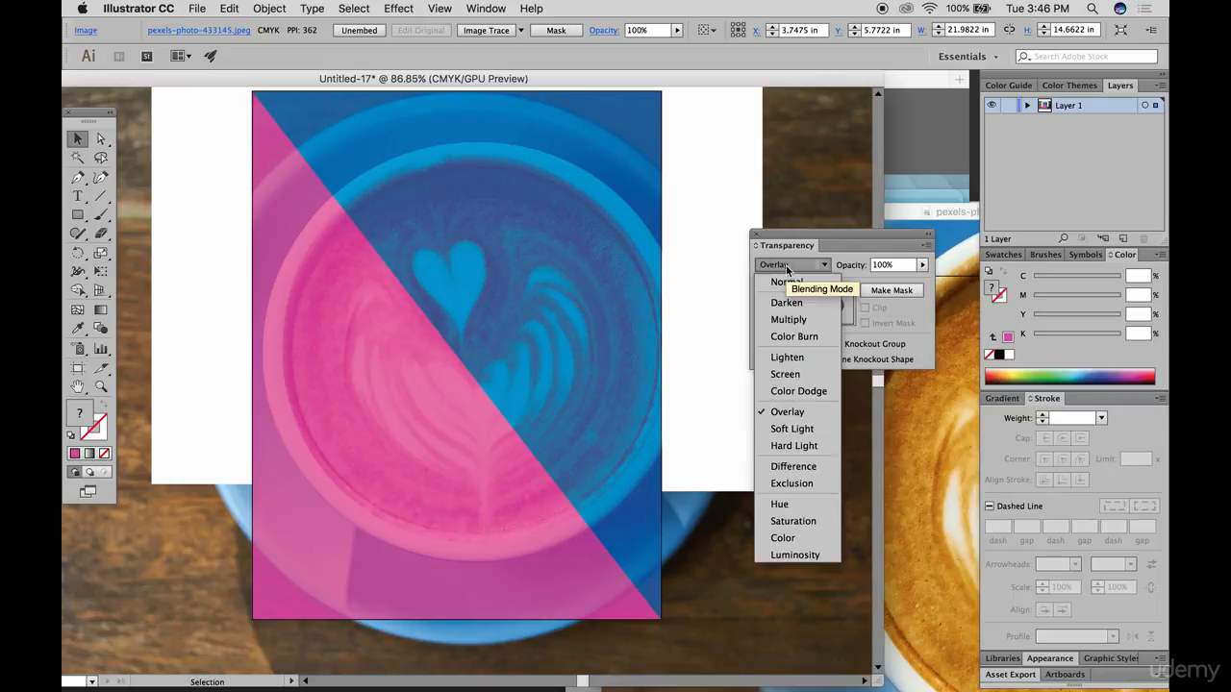
pyautogui.click(796, 336)
pyautogui.click(798, 266)
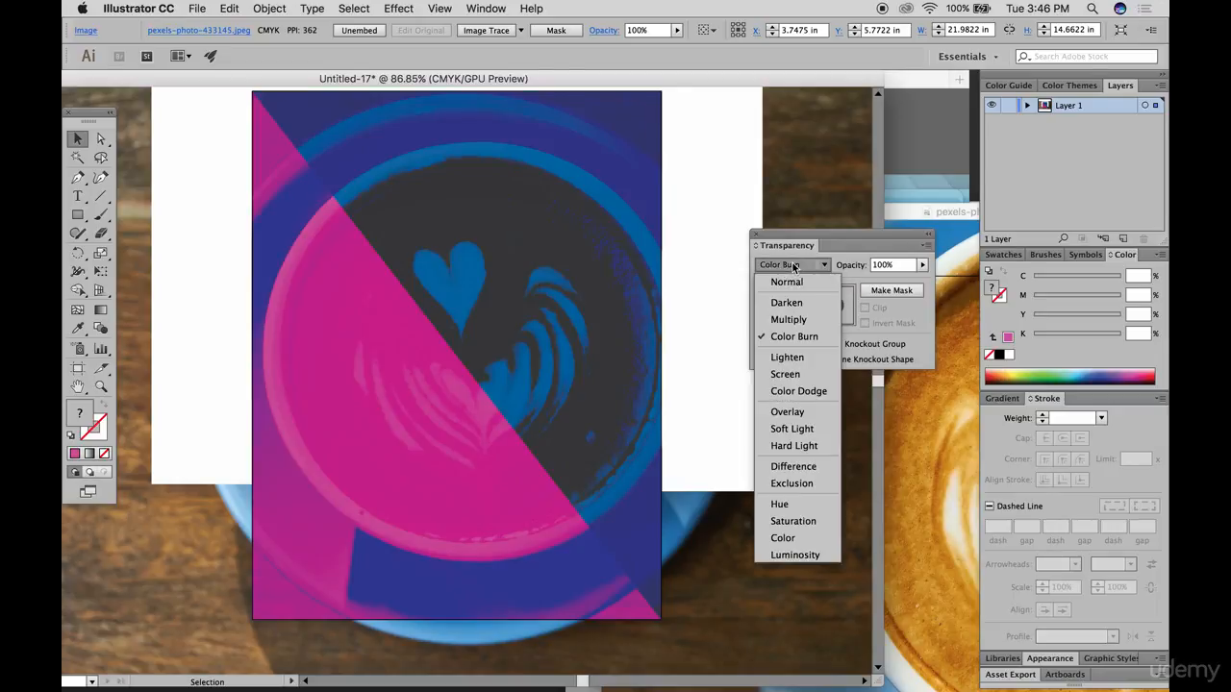
pyautogui.click(798, 392)
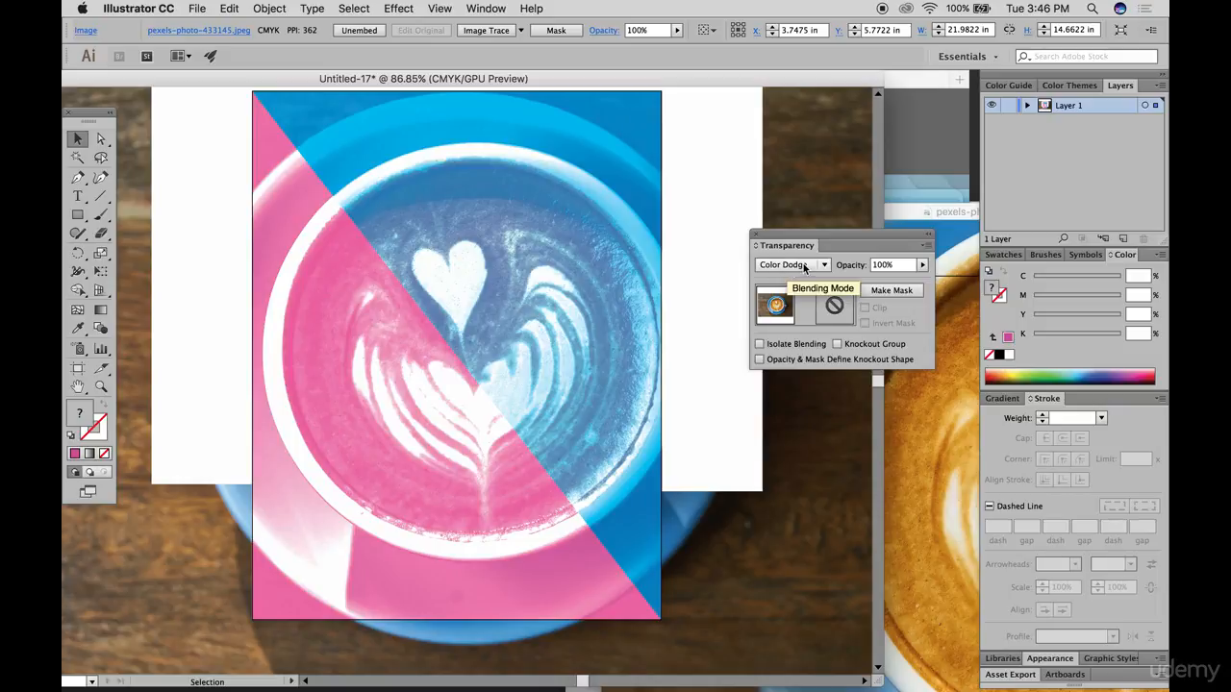
pyautogui.click(923, 265)
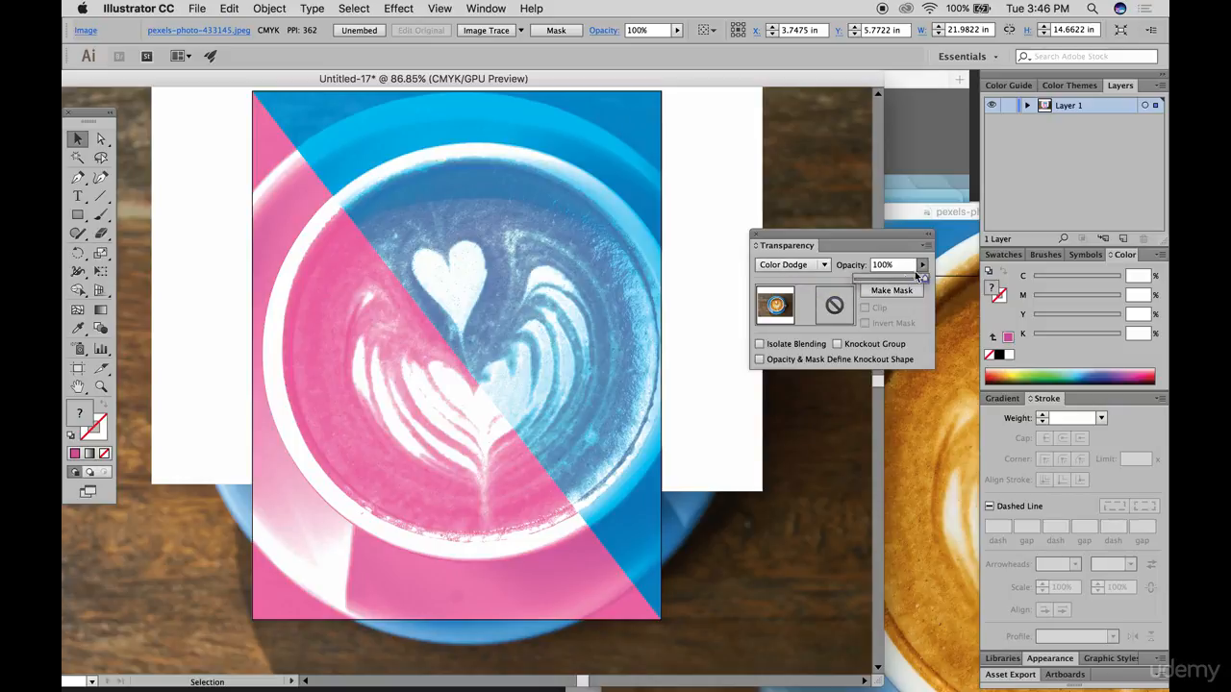
pyautogui.moveTo(924, 279)
pyautogui.mouseDown()
pyautogui.moveTo(878, 280)
pyautogui.moveTo(912, 282)
pyautogui.mouseUp()
# Compare Soft Light and Hard Light on the coffee photo, and set its blending mode to Soft Light.
pyautogui.click(791, 265)
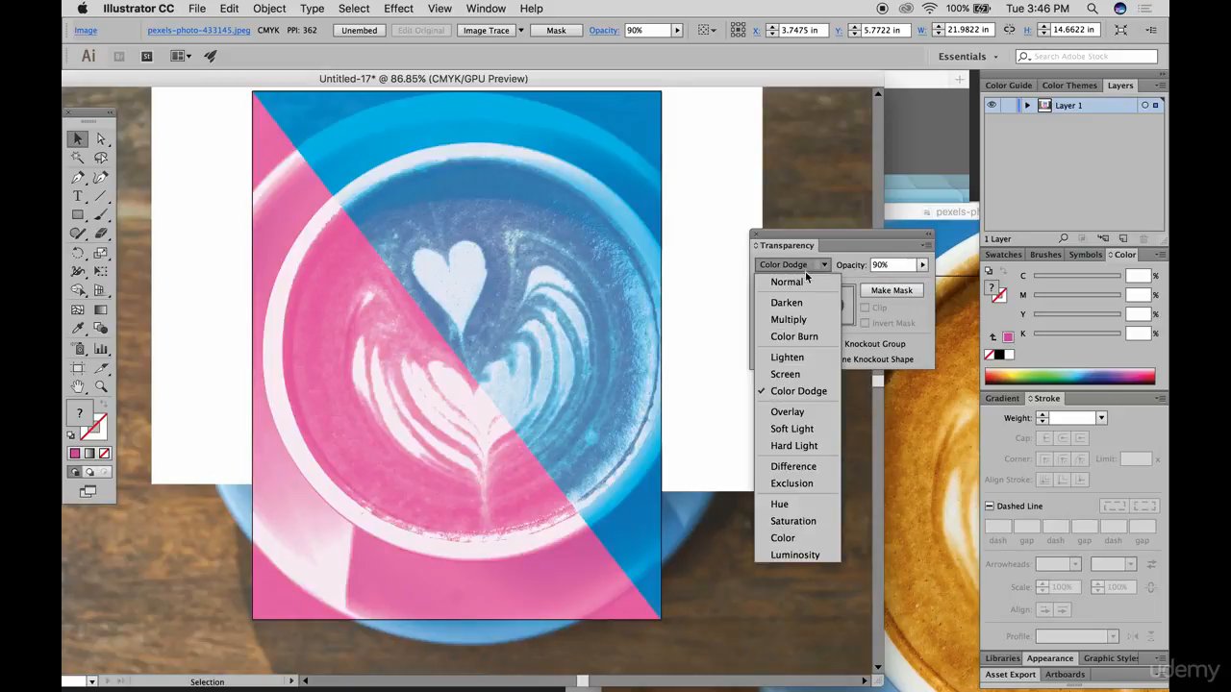
pyautogui.click(808, 433)
pyautogui.click(791, 264)
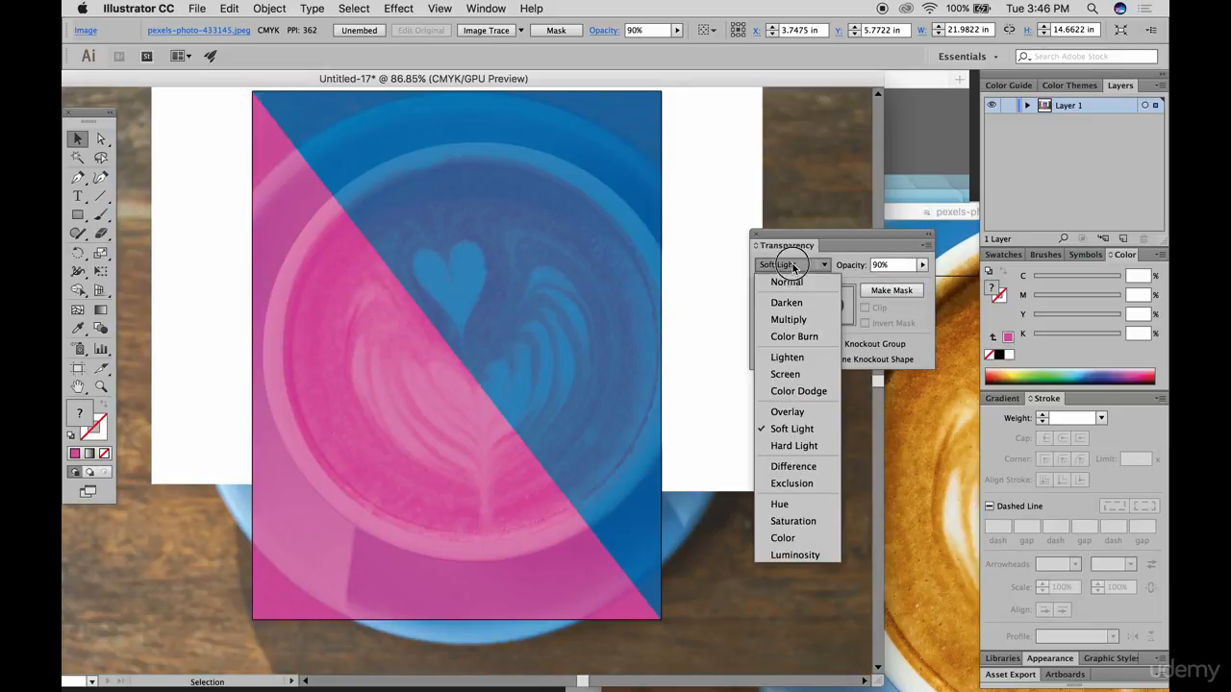
pyautogui.click(802, 447)
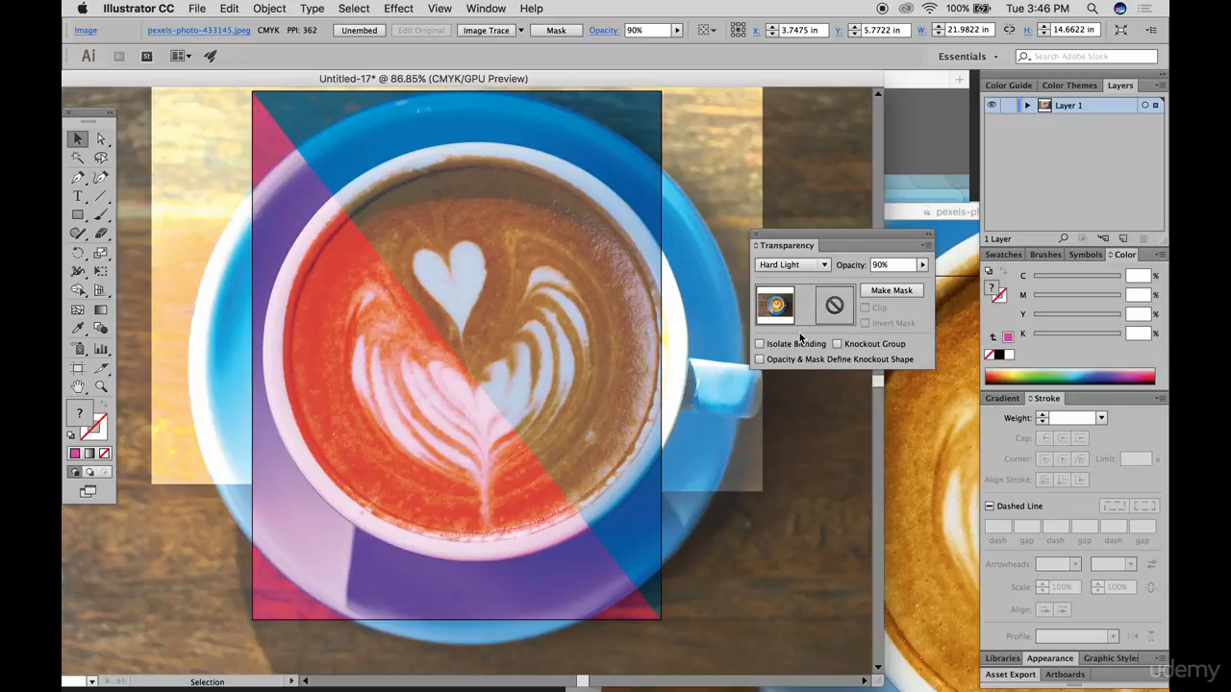
pyautogui.click(792, 265)
pyautogui.click(791, 432)
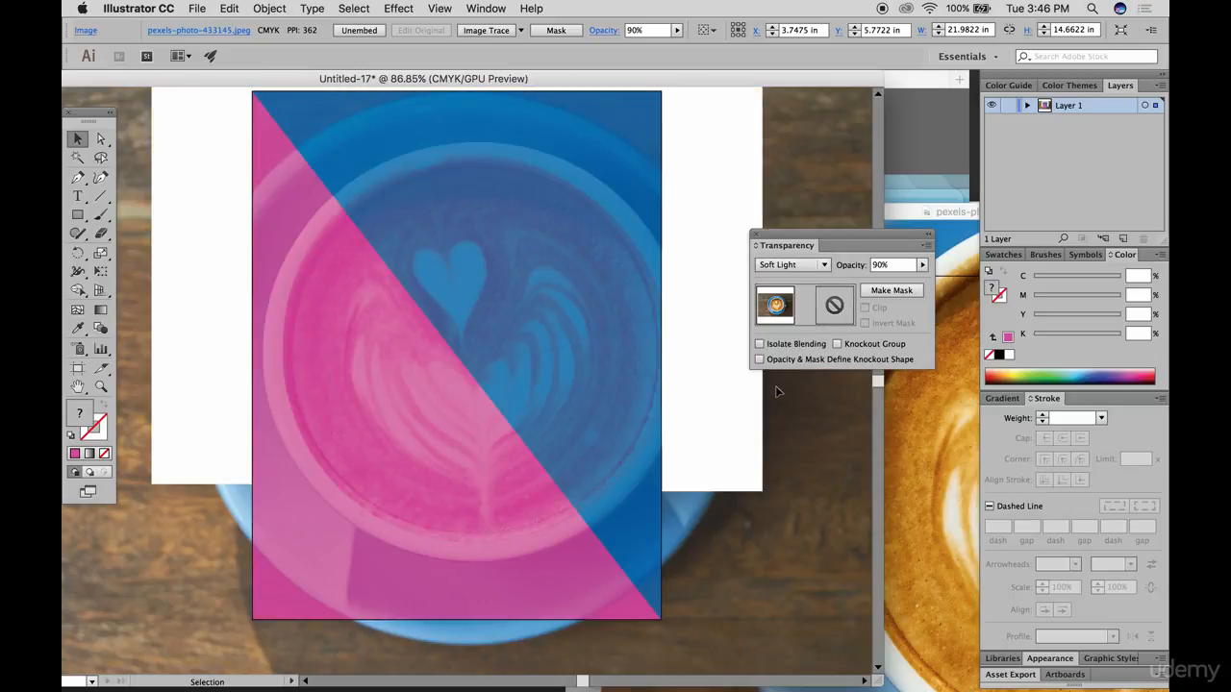
# Move the coffee photo off the artboard's left side and remove the magenta triangle by deleting its lower-left anchor point.
pyautogui.click(80, 140)
pyautogui.moveTo(481, 398); pyautogui.dragTo(192, 461)
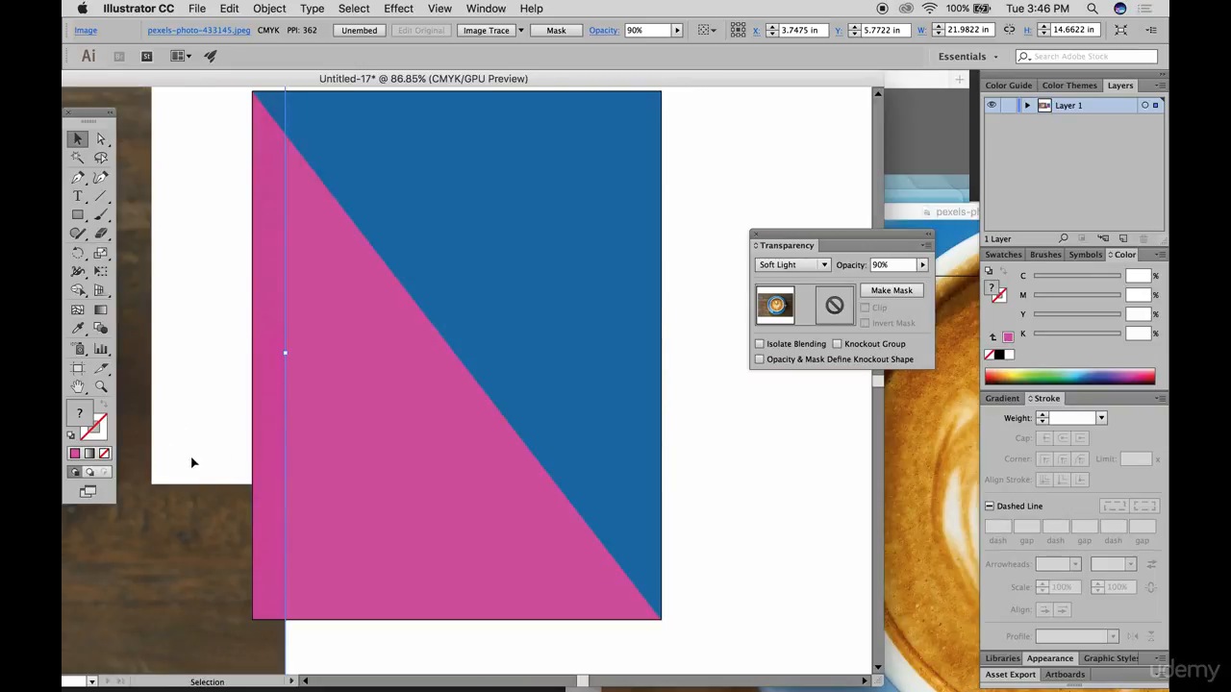
pyautogui.click(399, 366)
pyautogui.click(78, 177)
pyautogui.click(255, 623)
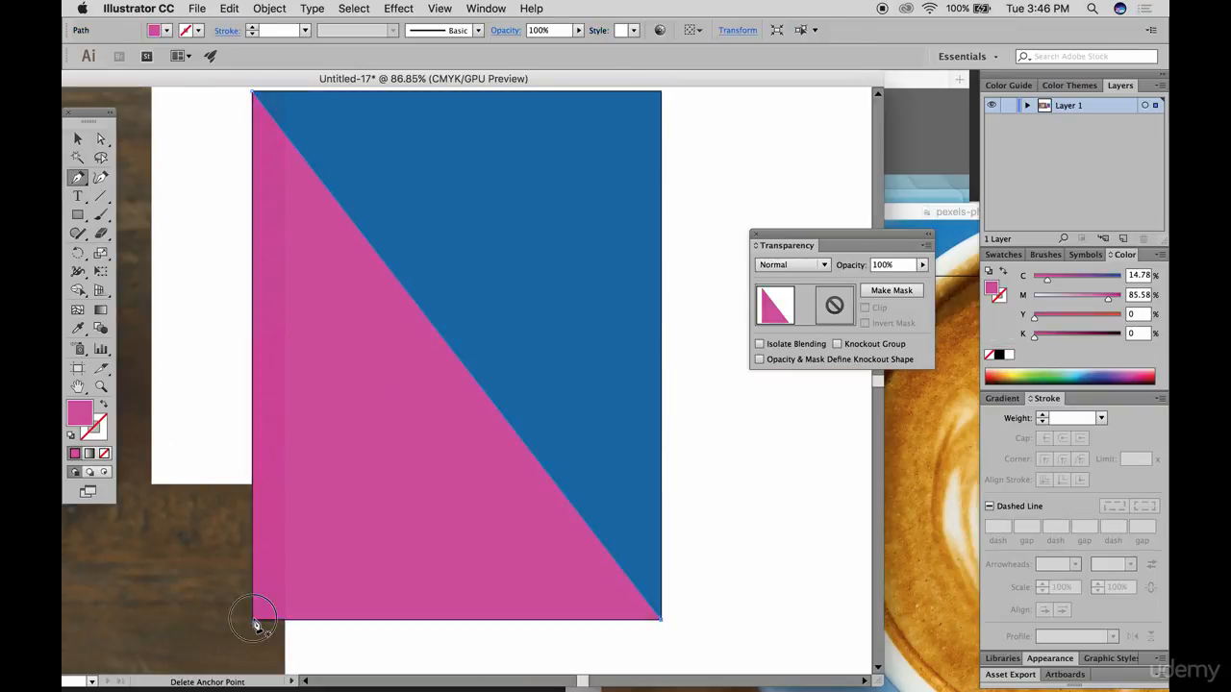
pyautogui.click(78, 138)
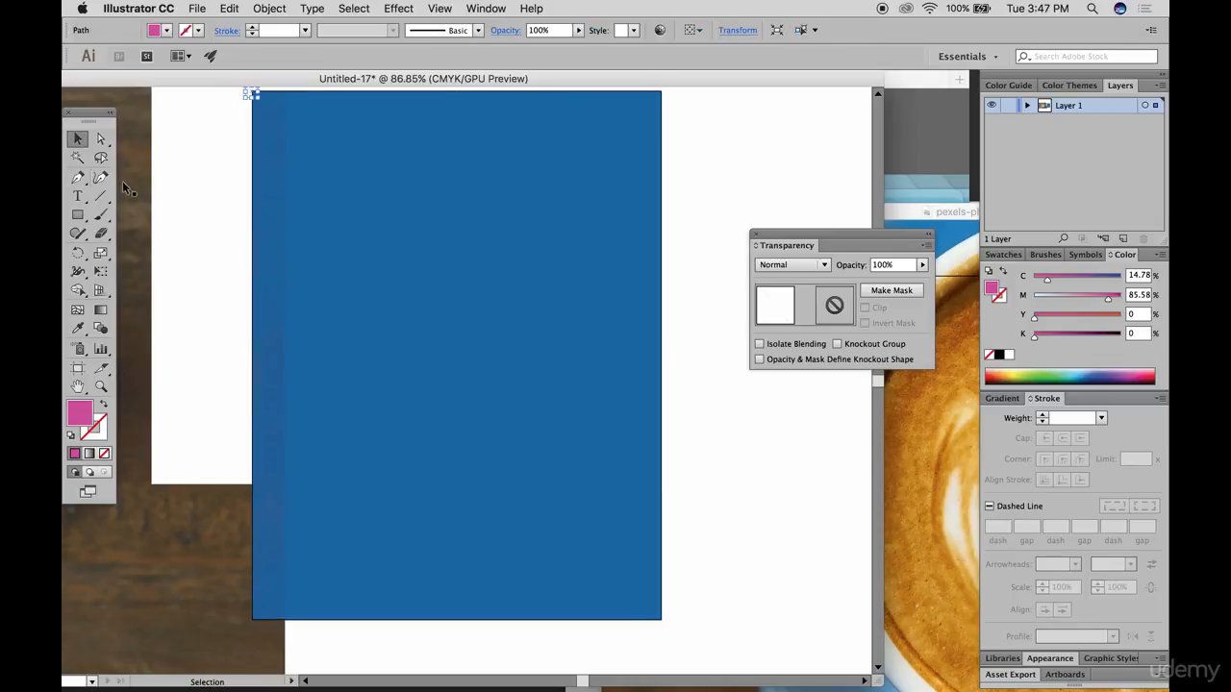
# Draw two adjoining magenta rectangles across the upper part of the artboard, the right one about 4.2 x 4.6 in.
pyautogui.click(78, 214)
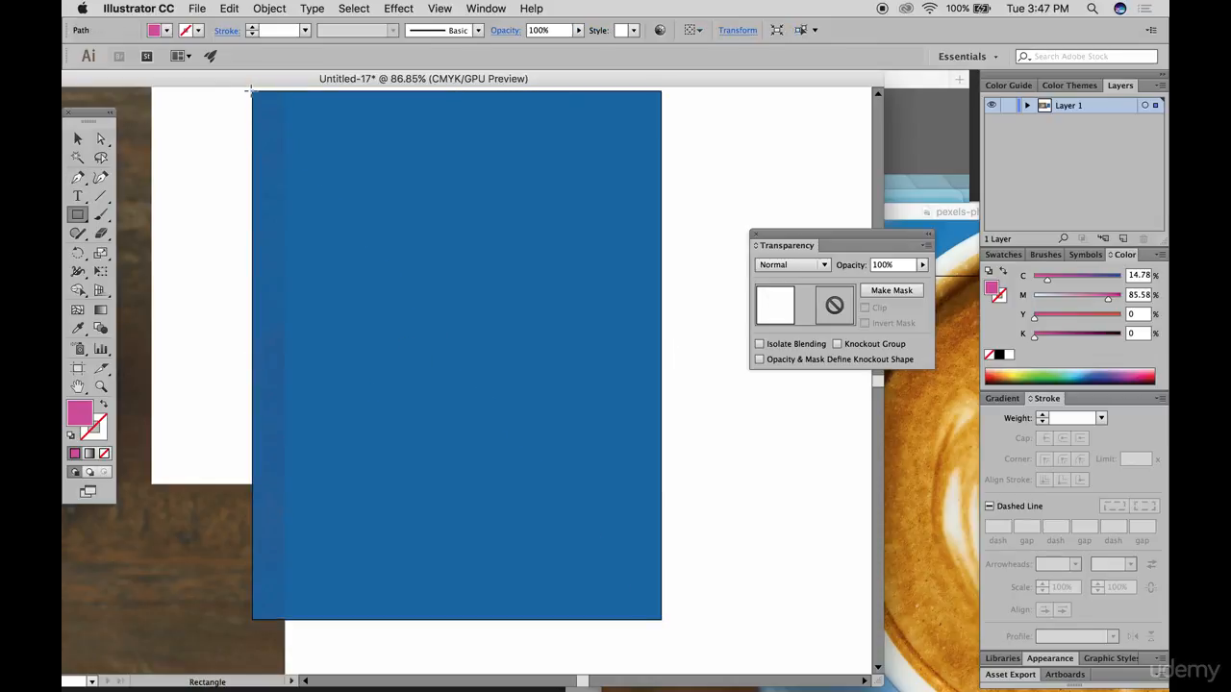
pyautogui.moveTo(252, 90)
pyautogui.mouseDown()
pyautogui.moveTo(414, 285)
pyautogui.moveTo(460, 313)
pyautogui.mouseUp()
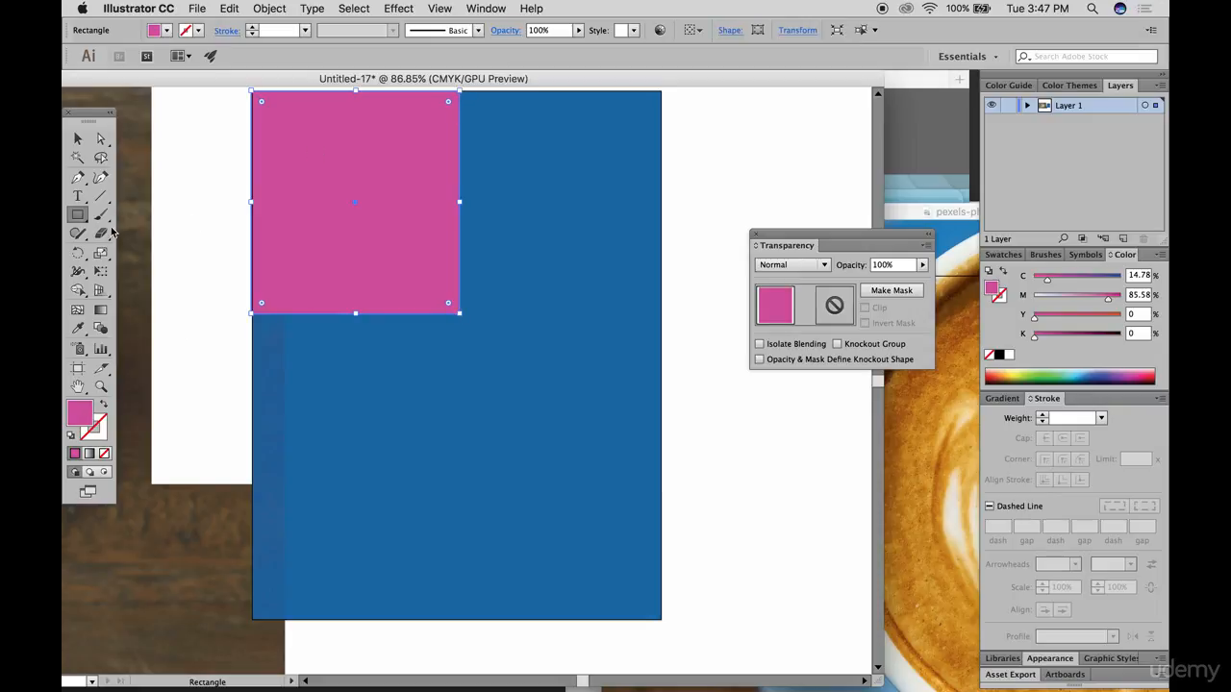
pyautogui.moveTo(661, 313); pyautogui.dragTo(460, 174)
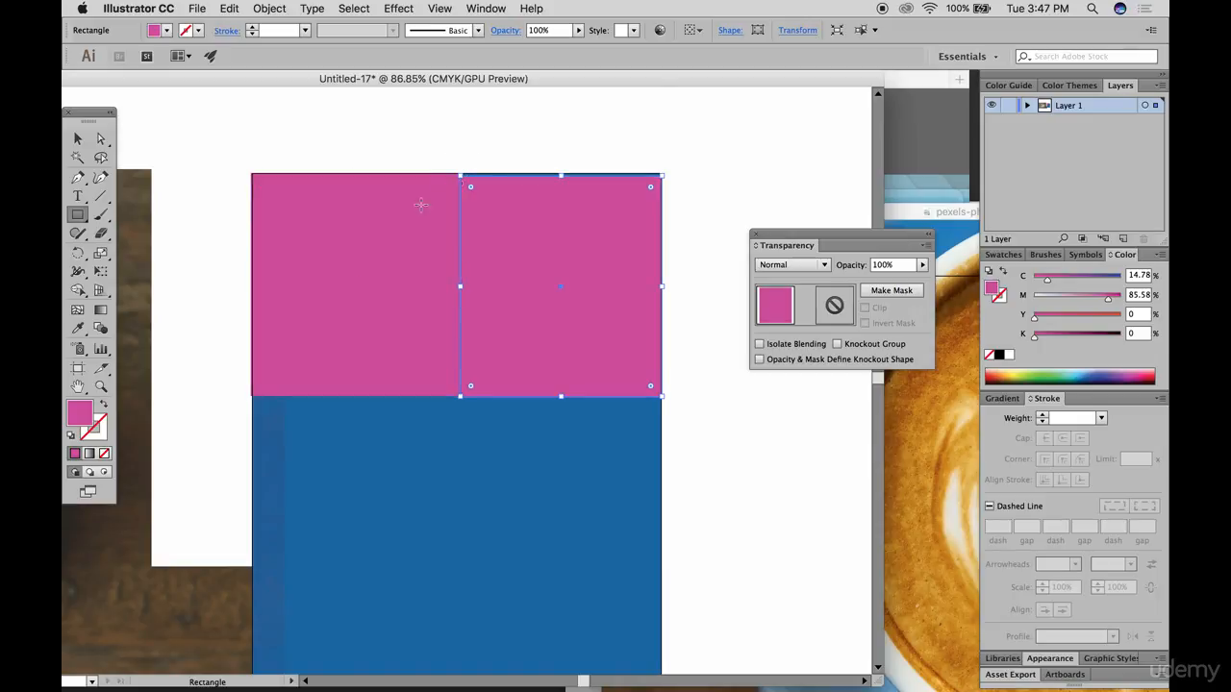
# Change the upper-right rectangle's fill to the green 06FF76.
pyautogui.doubleClick(83, 414)
pyautogui.click(820, 475)
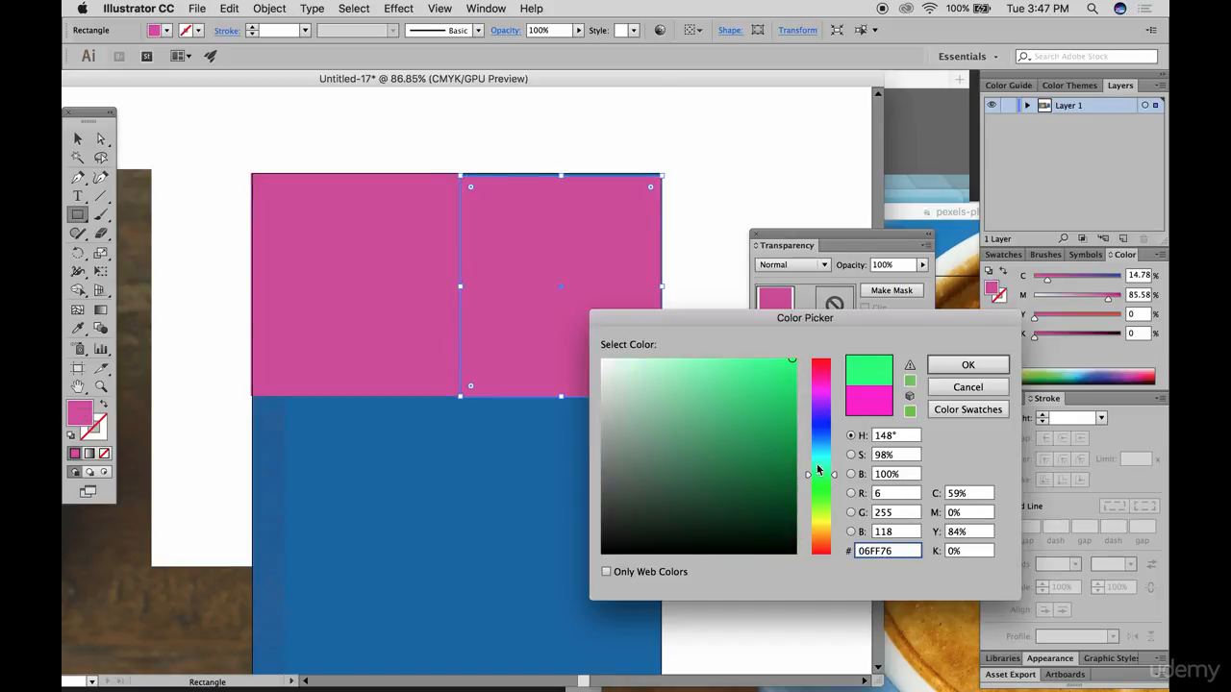
pyautogui.click(969, 366)
# Select the coffee photo beside the artboard and move it back over the colored rectangles.
pyautogui.click(78, 139)
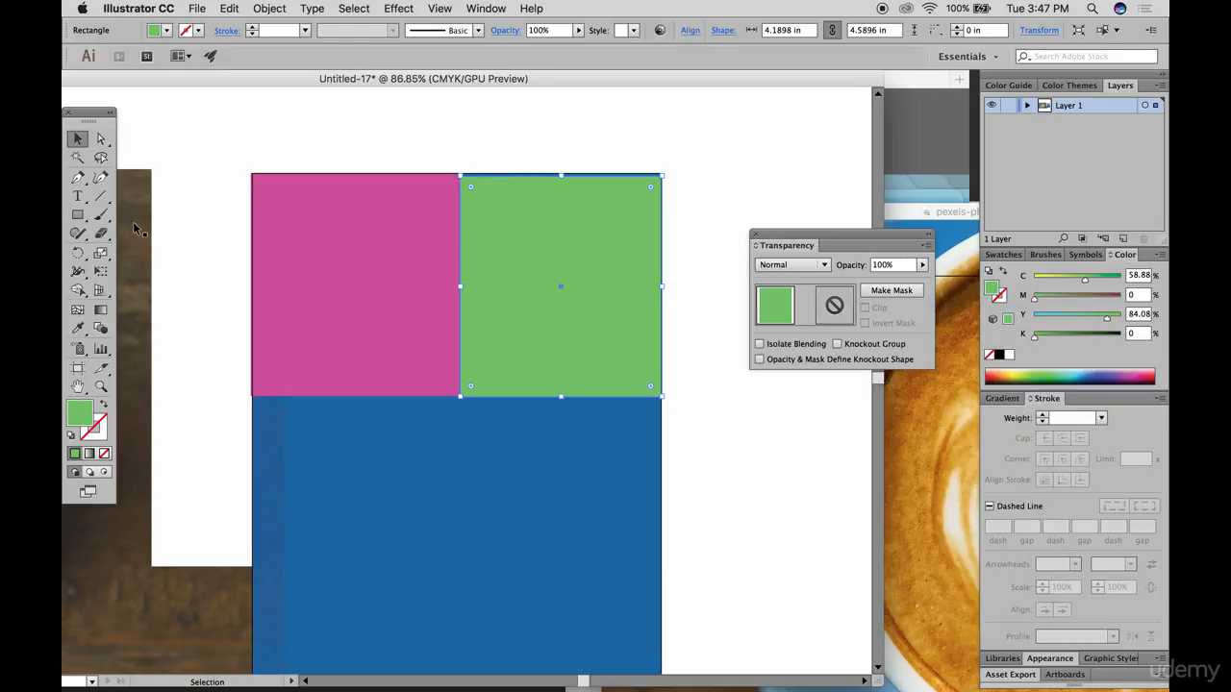
pyautogui.click(138, 241)
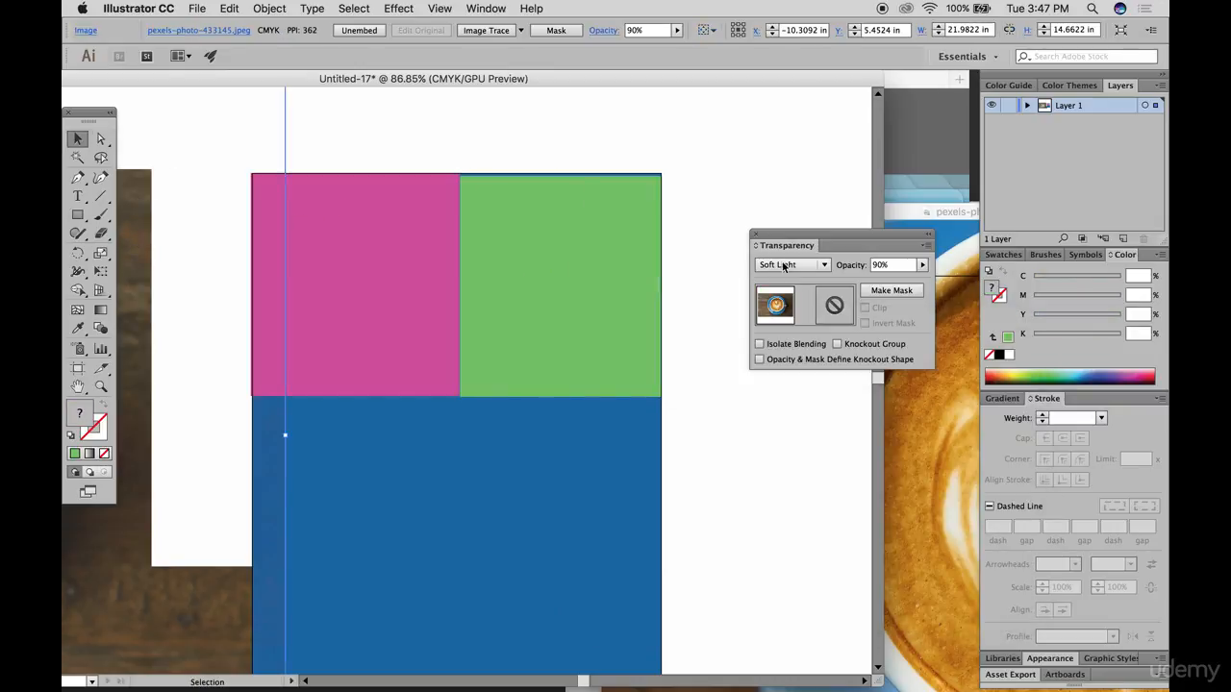
pyautogui.moveTo(131, 240); pyautogui.dragTo(597, 281)
pyautogui.moveTo(146, 575); pyautogui.dragTo(401, 566)
pyautogui.scroll(-2, 401, 567)
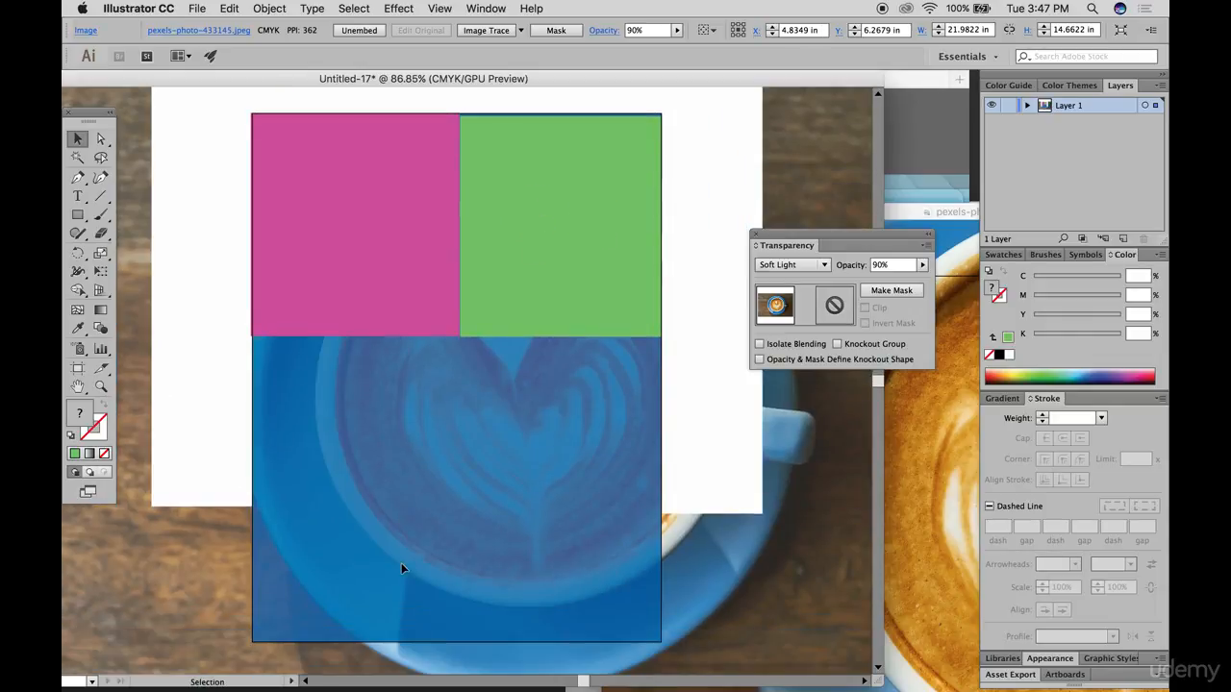
# Bring the coffee photo to the front and shift it so the cup is centered across the colored areas.
pyautogui.rightClick(481, 450)
pyautogui.moveTo(572, 538)
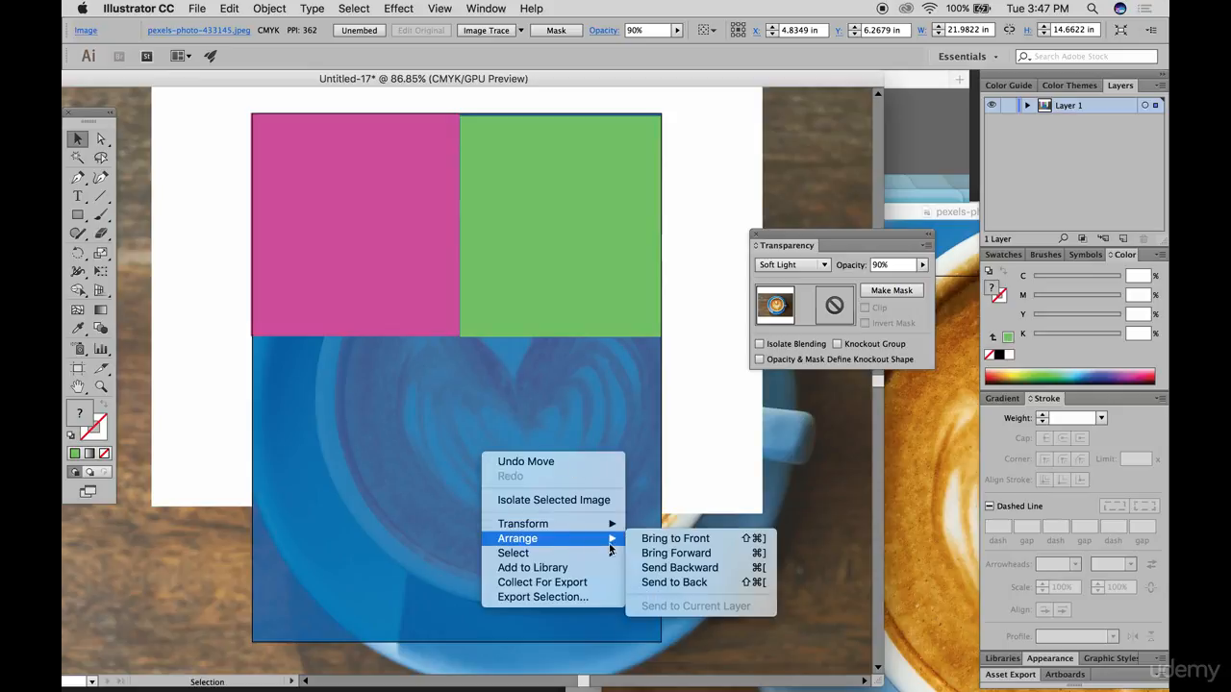
pyautogui.press('super+shift+bracketright')
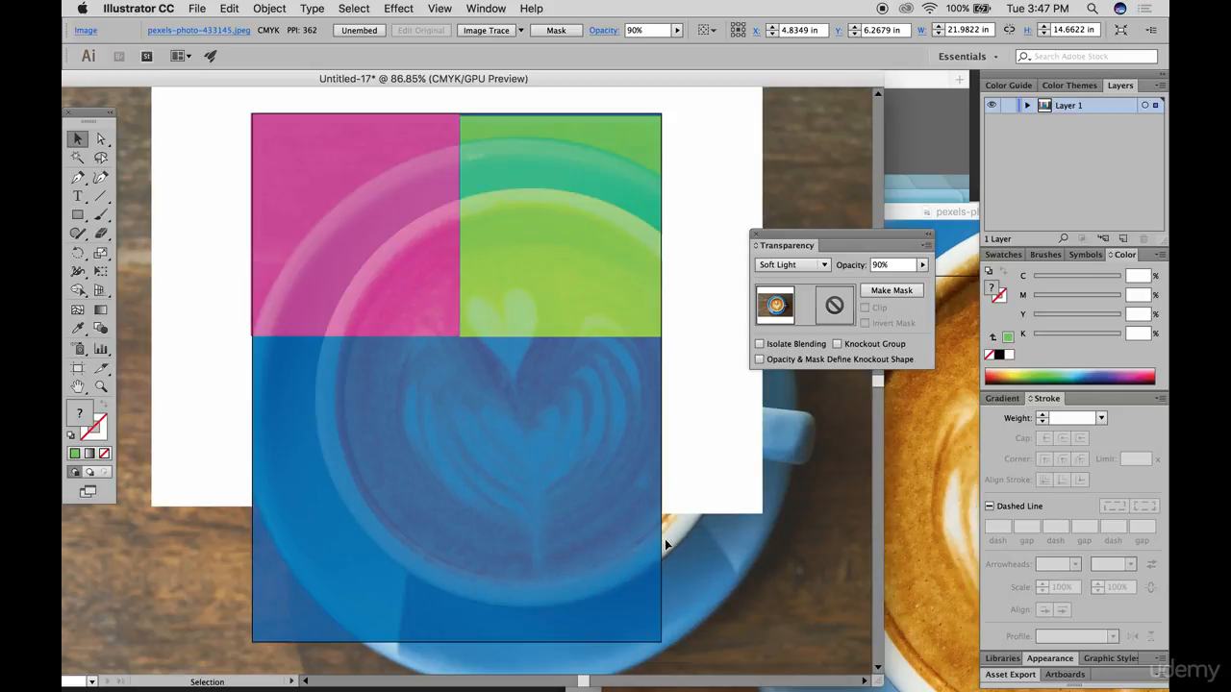
pyautogui.moveTo(529, 551); pyautogui.dragTo(456, 468)
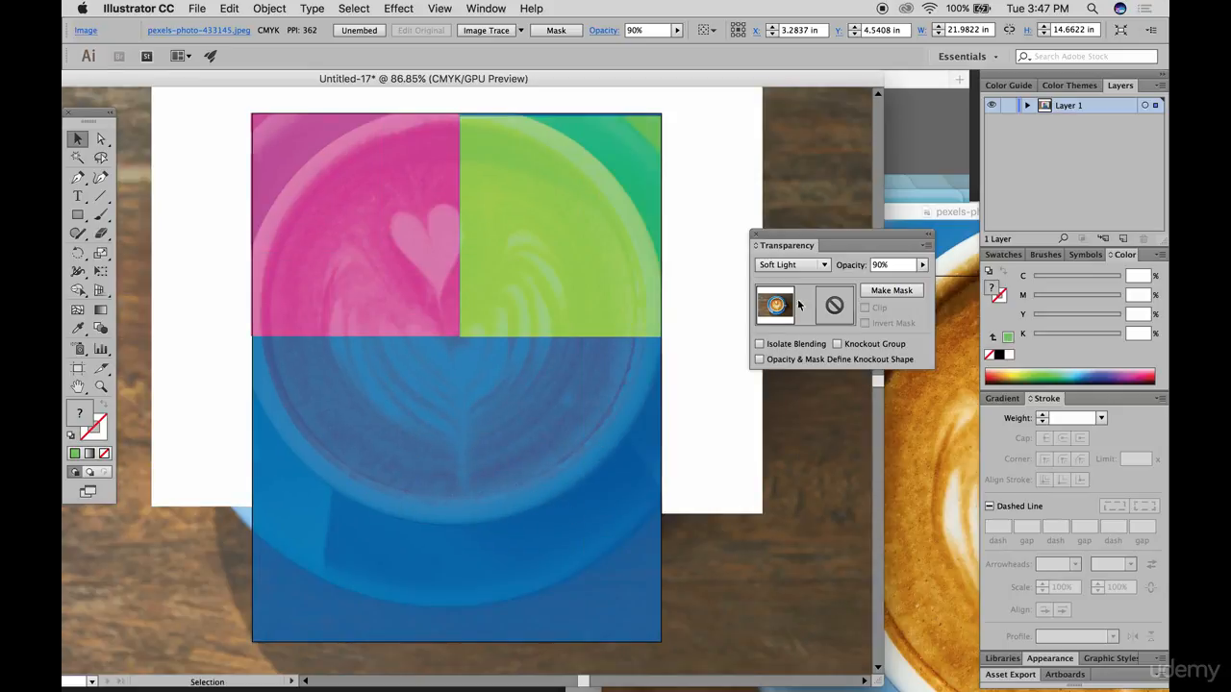
# Set the coffee photo to 100% opacity with the Overlay blending mode and shift it slightly down and right.
pyautogui.click(922, 264)
pyautogui.moveTo(923, 277); pyautogui.dragTo(938, 277)
pyautogui.click(794, 264)
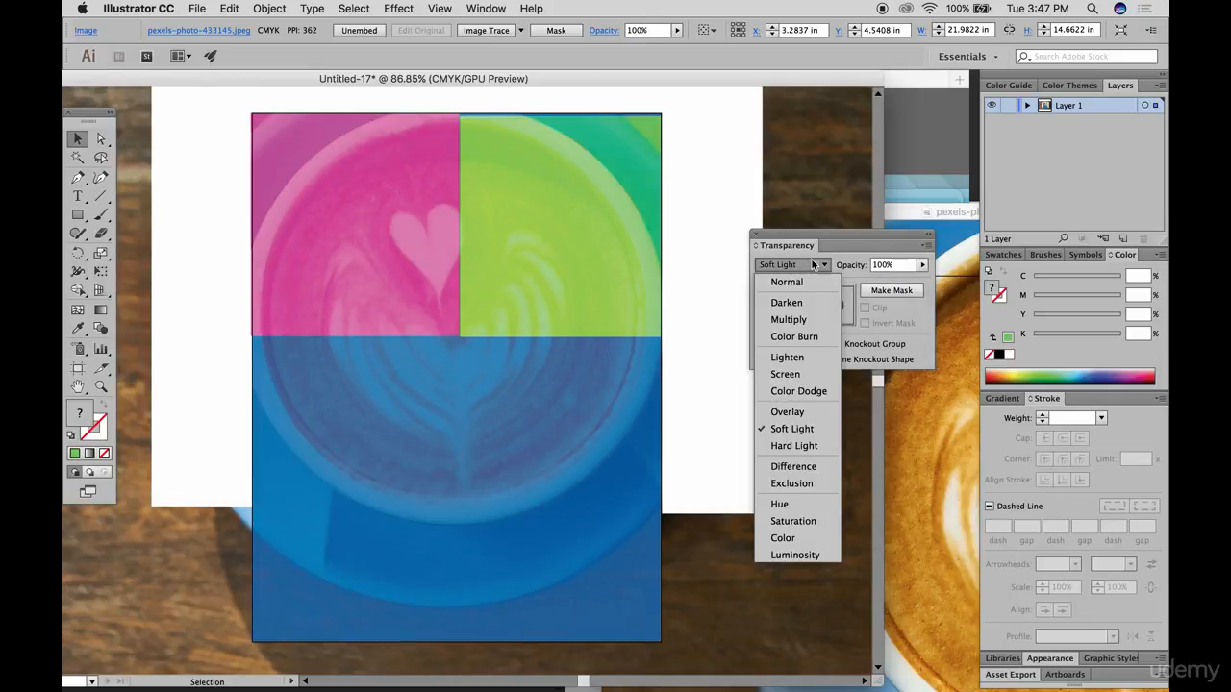
pyautogui.click(788, 412)
pyautogui.moveTo(495, 420)
pyautogui.mouseDown()
pyautogui.moveTo(501, 462)
pyautogui.moveTo(483, 433)
pyautogui.mouseUp()
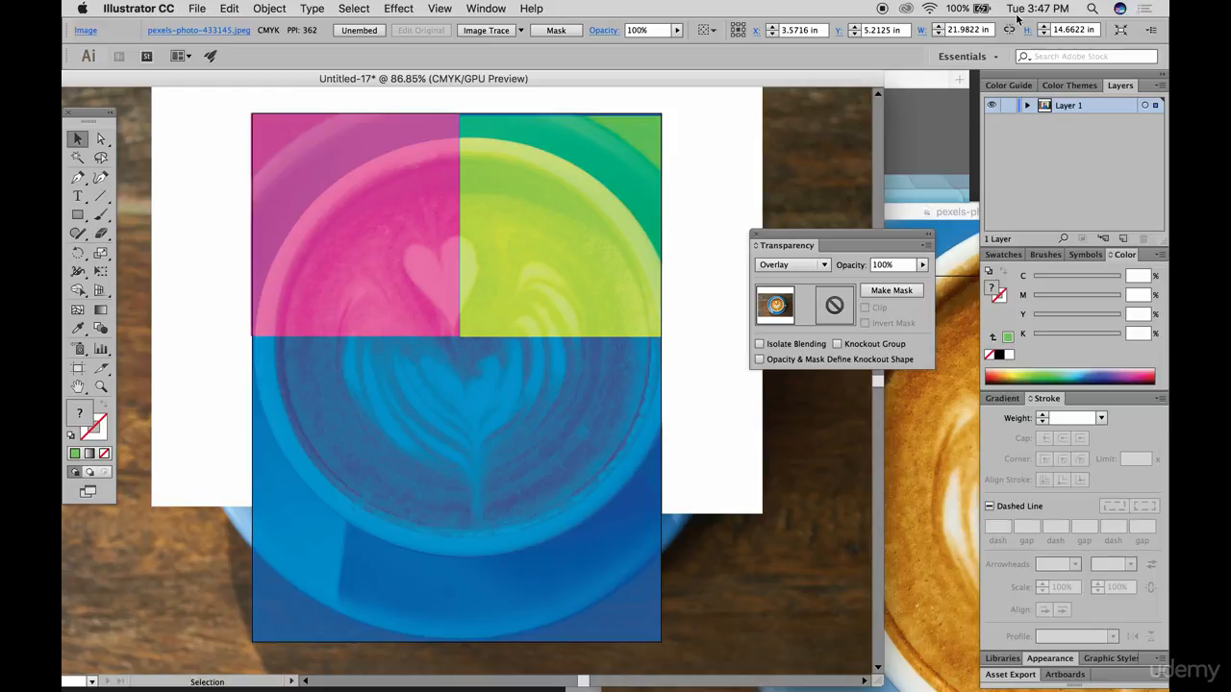
# Search the Mac for "alli", look through the BTSR Alliance ad folder in Finder and open BTSR-webbanner-Alliance-2016-FINAL.ai in Illustrator.
pyautogui.click(1093, 8)
pyautogui.write('alli')
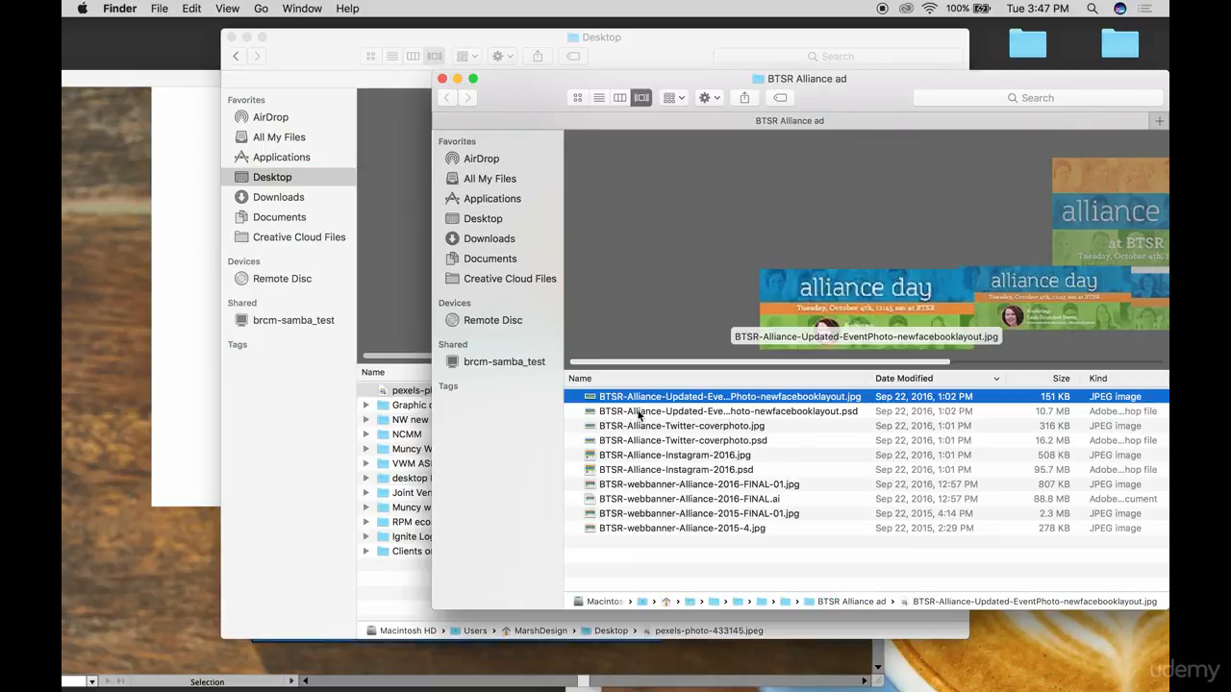
pyautogui.click(642, 412)
pyautogui.press('Down')
pyautogui.press('Down')
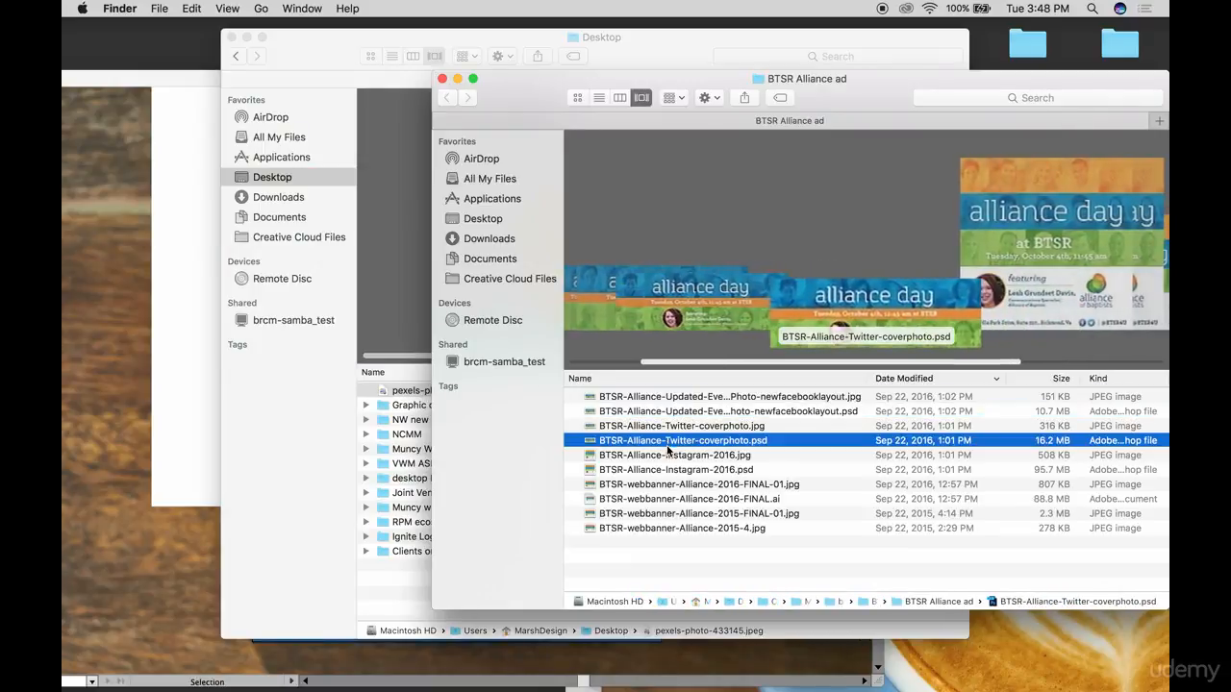
pyautogui.click(677, 468)
pyautogui.click(714, 499)
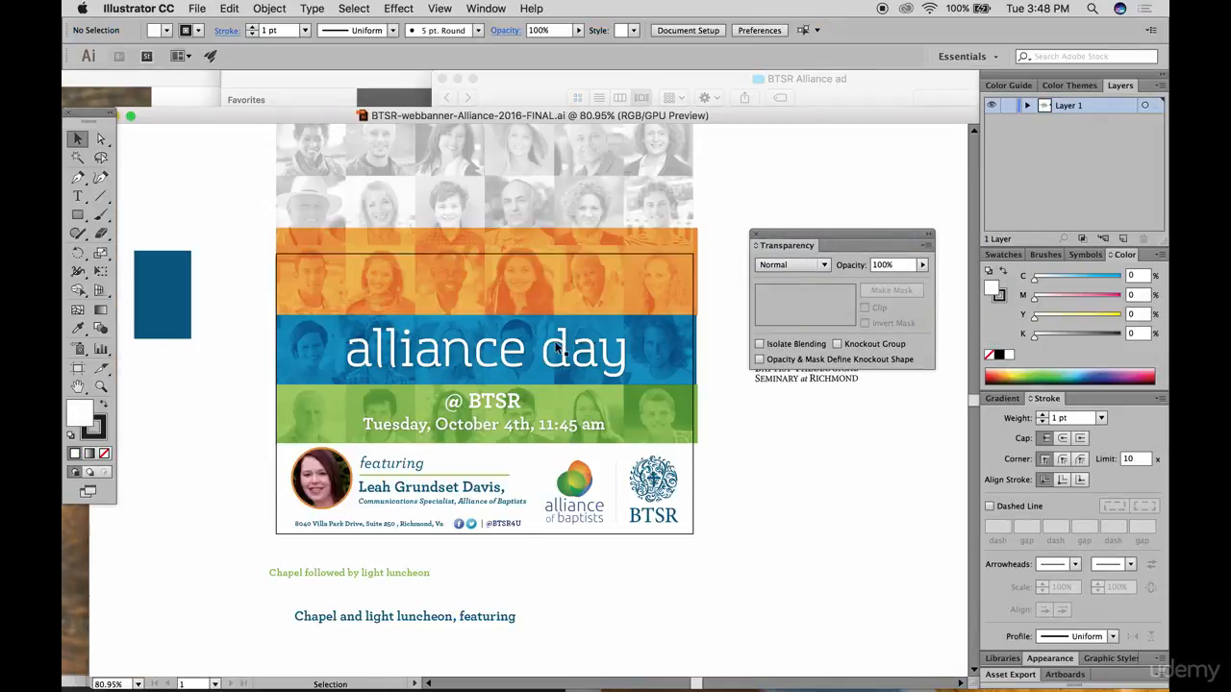
# Select the portrait grid image over the banner, move it off to the left, and undo the move.
pyautogui.click(460, 198)
pyautogui.scroll(2, 459, 198)
pyautogui.hscroll(-3, 459, 198)
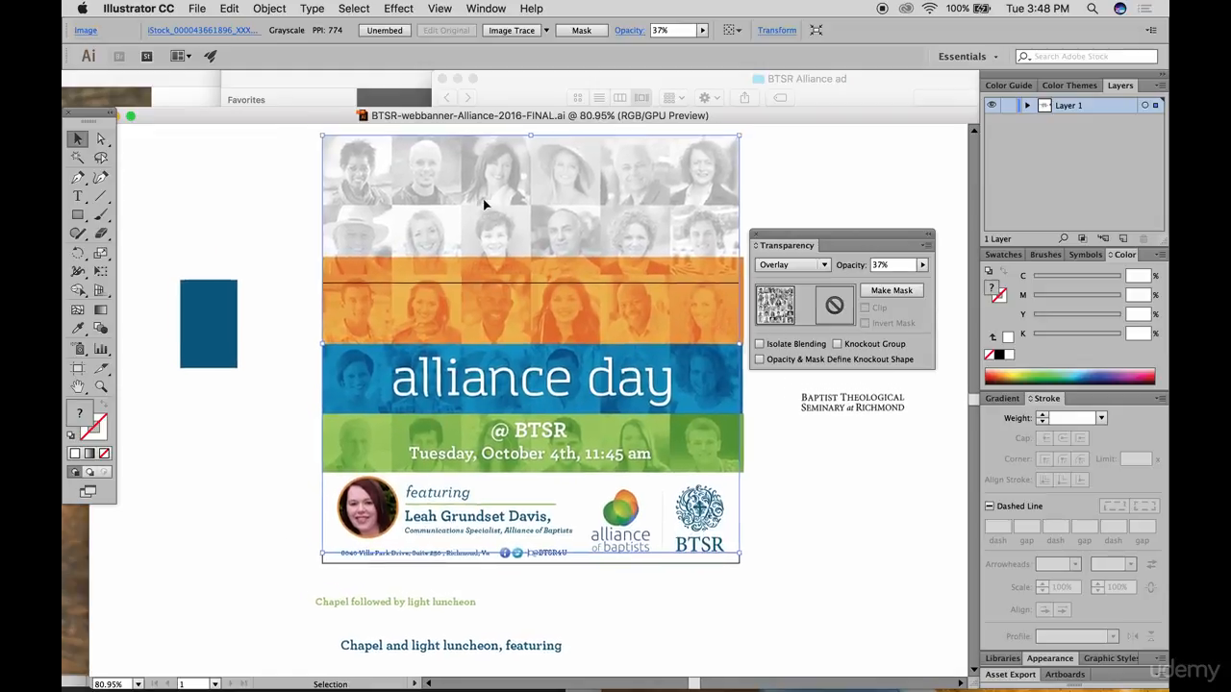
pyautogui.moveTo(687, 198); pyautogui.dragTo(244, 218)
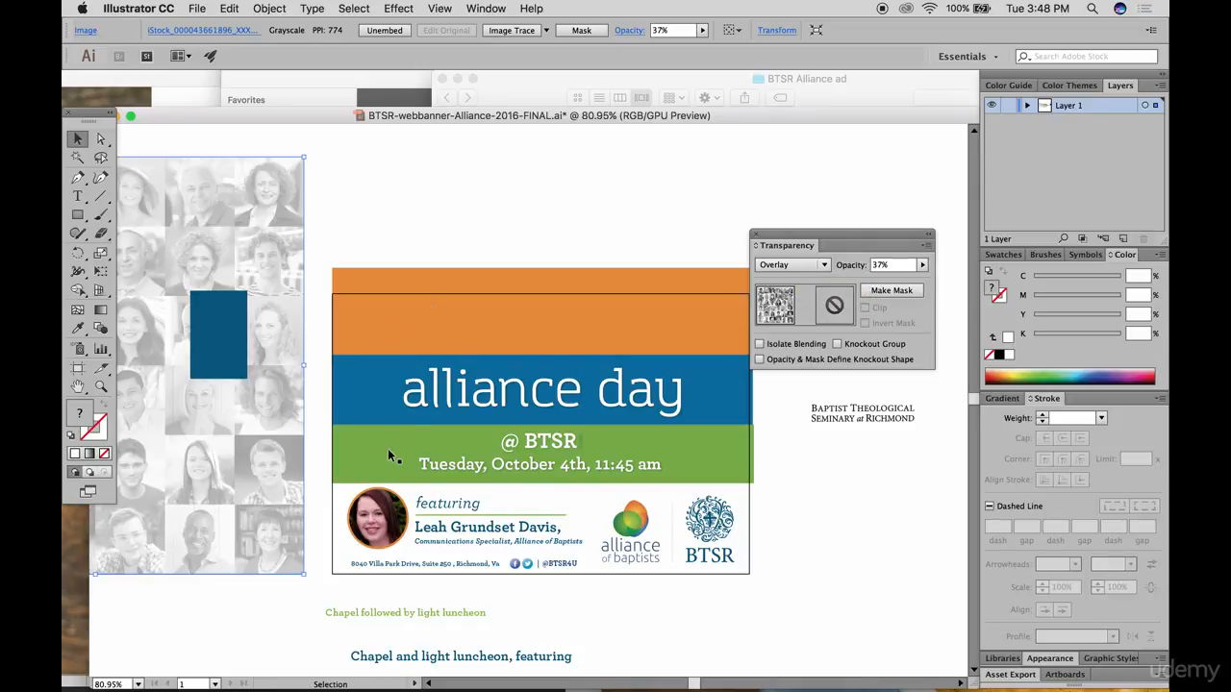
pyautogui.hotkey('ctrl', 'z')
# Examine up close how the overlaid portraits blend with the banner's color bands, and return to Untitled-17.
pyautogui.scroll(-2, 637, 407)
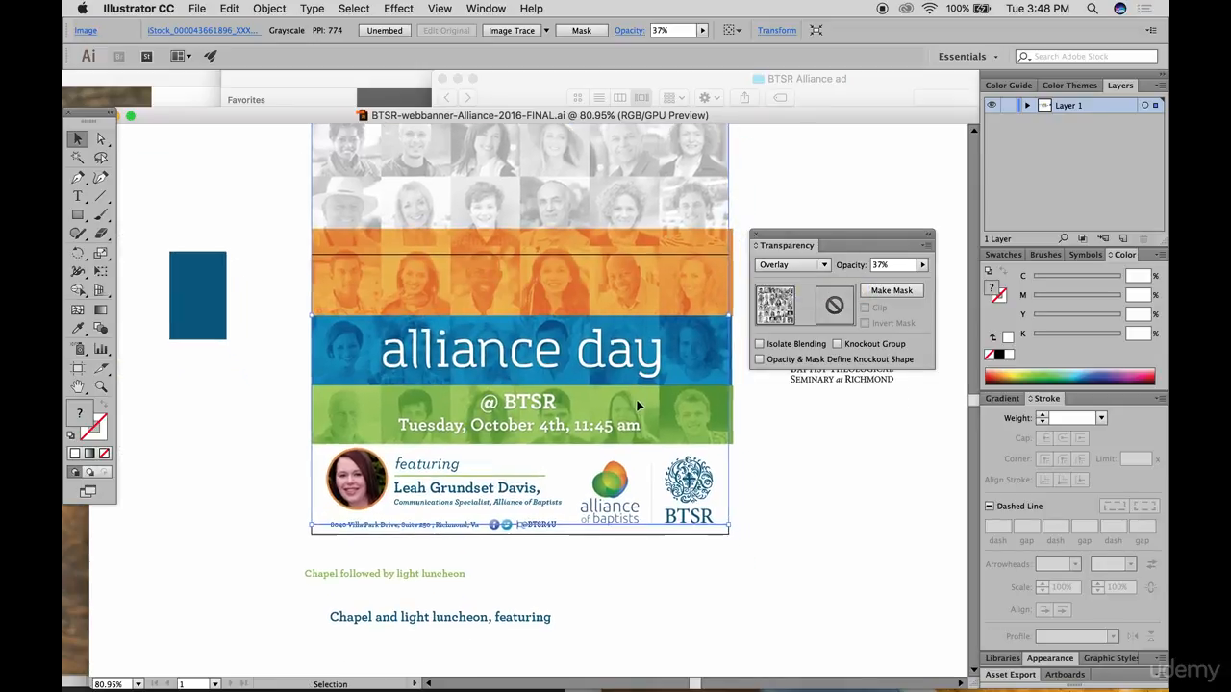
pyautogui.rightClick(638, 407)
pyautogui.click(548, 546)
pyautogui.scroll(3, 541, 548)
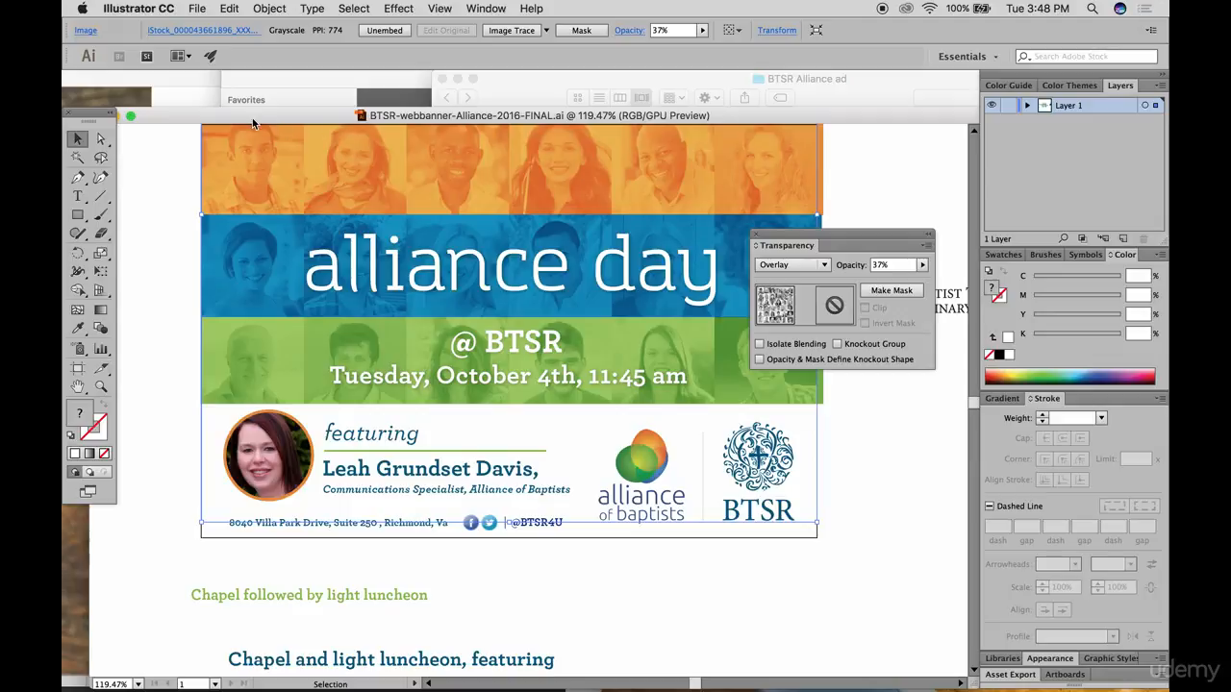
pyautogui.moveTo(253, 121); pyautogui.dragTo(515, 157)
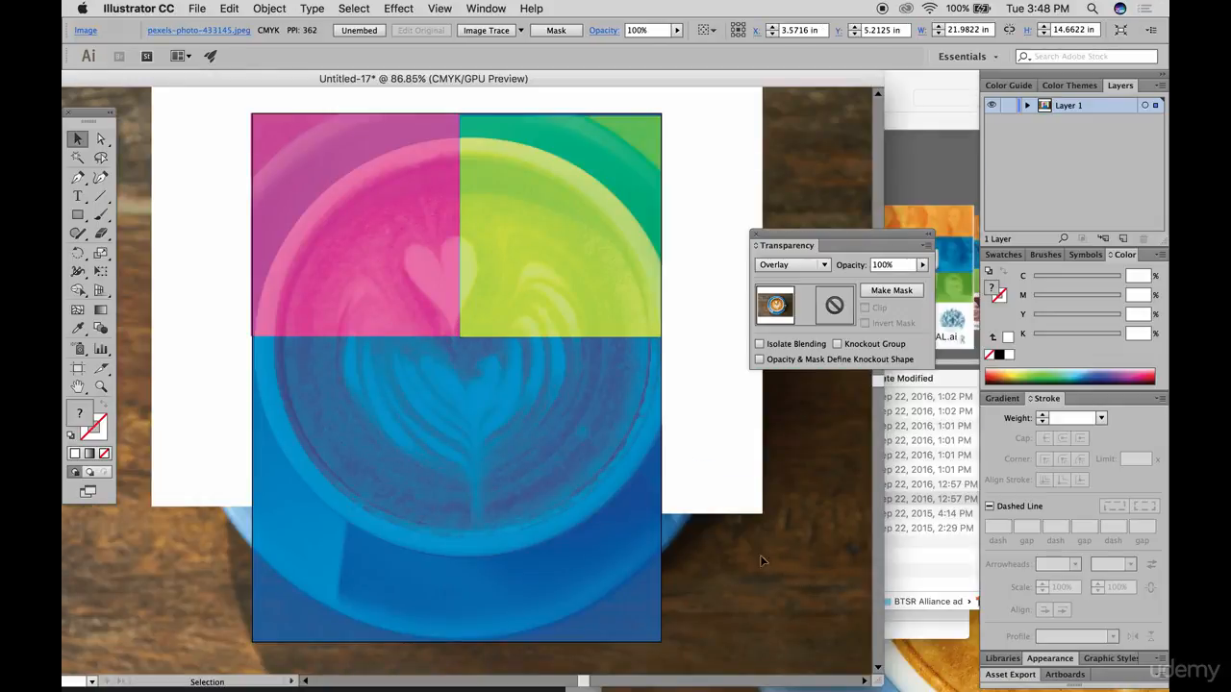
# Delete the coffee photo, the magenta and green rectangles, and the blue background from the artboard.
pyautogui.press('Delete')
pyautogui.click(404, 275)
pyautogui.press('Delete')
pyautogui.click(577, 266)
pyautogui.press('Delete')
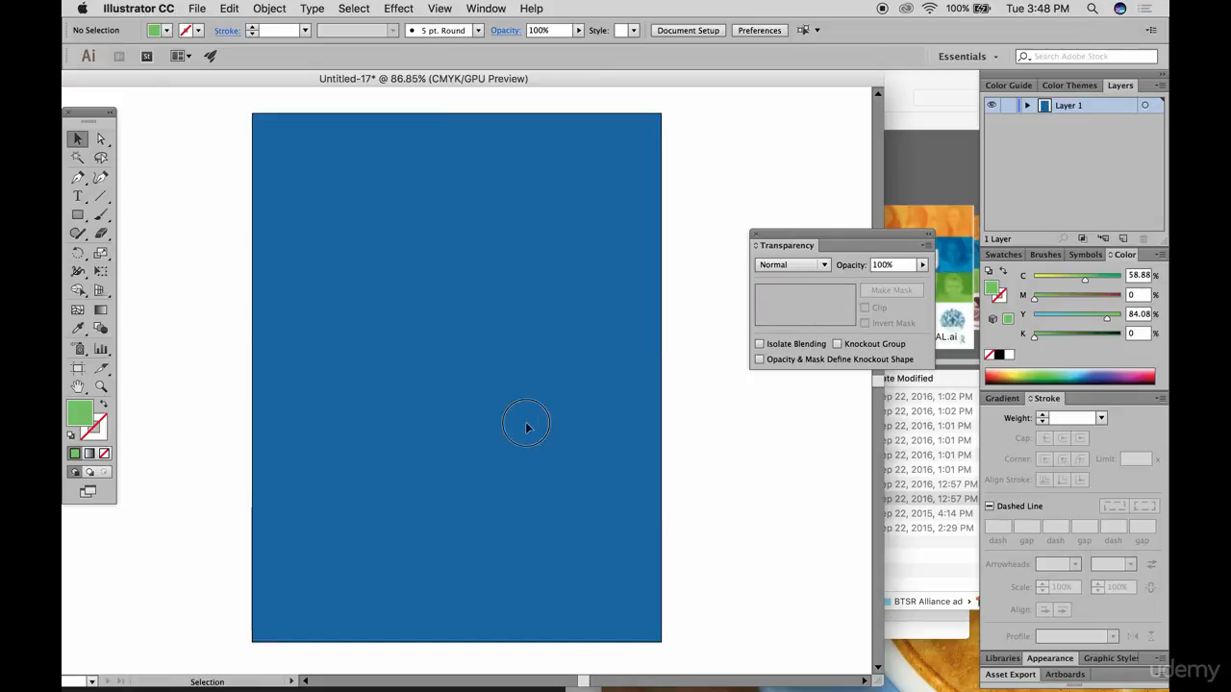
pyautogui.click(522, 417)
pyautogui.press('Delete')
# Draw a blue circle about 5.3 in wide on the upper artboard and a square about 5.8 in wide overlapping its lower right.
pyautogui.moveTo(78, 215); pyautogui.dragTo(105, 250)
pyautogui.moveTo(297, 168); pyautogui.dragTo(536, 404)
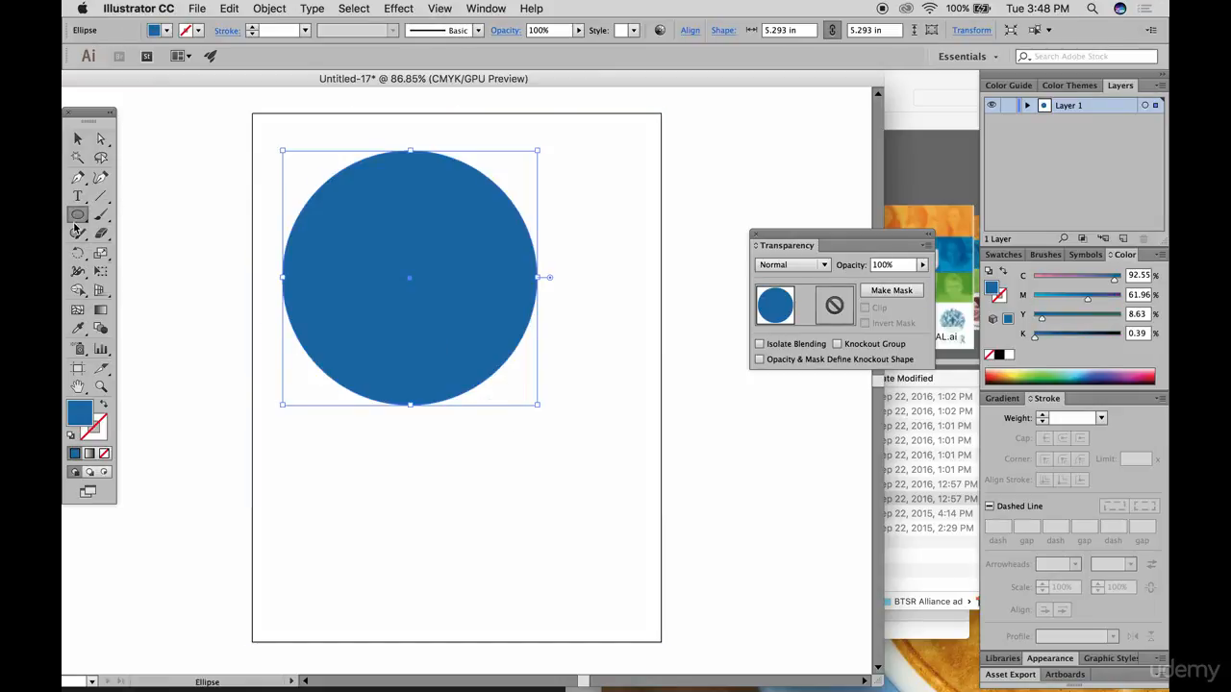
pyautogui.moveTo(78, 214)
pyautogui.mouseDown()
pyautogui.moveTo(132, 247)
pyautogui.moveTo(124, 215)
pyautogui.mouseUp()
pyautogui.moveTo(400, 283); pyautogui.dragTo(678, 561)
# Change the square's fill to a green of about C 64, M 0, Y 83, K 0.
pyautogui.doubleClick(77, 412)
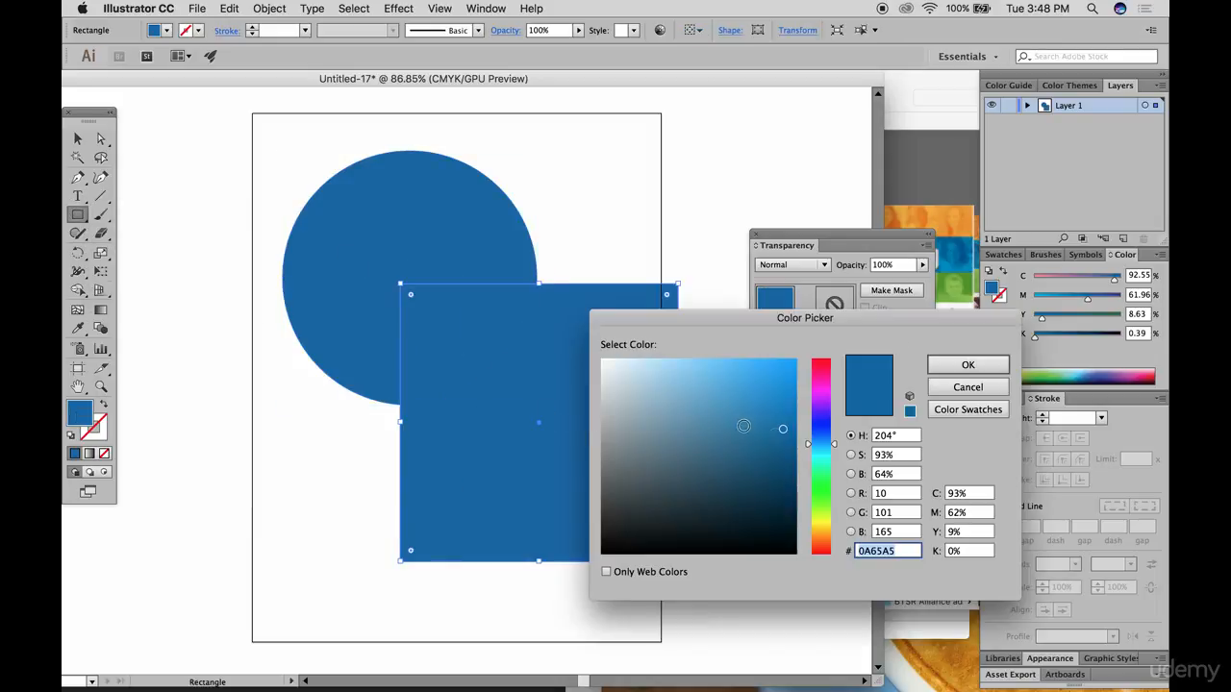
pyautogui.click(820, 476)
pyautogui.click(967, 365)
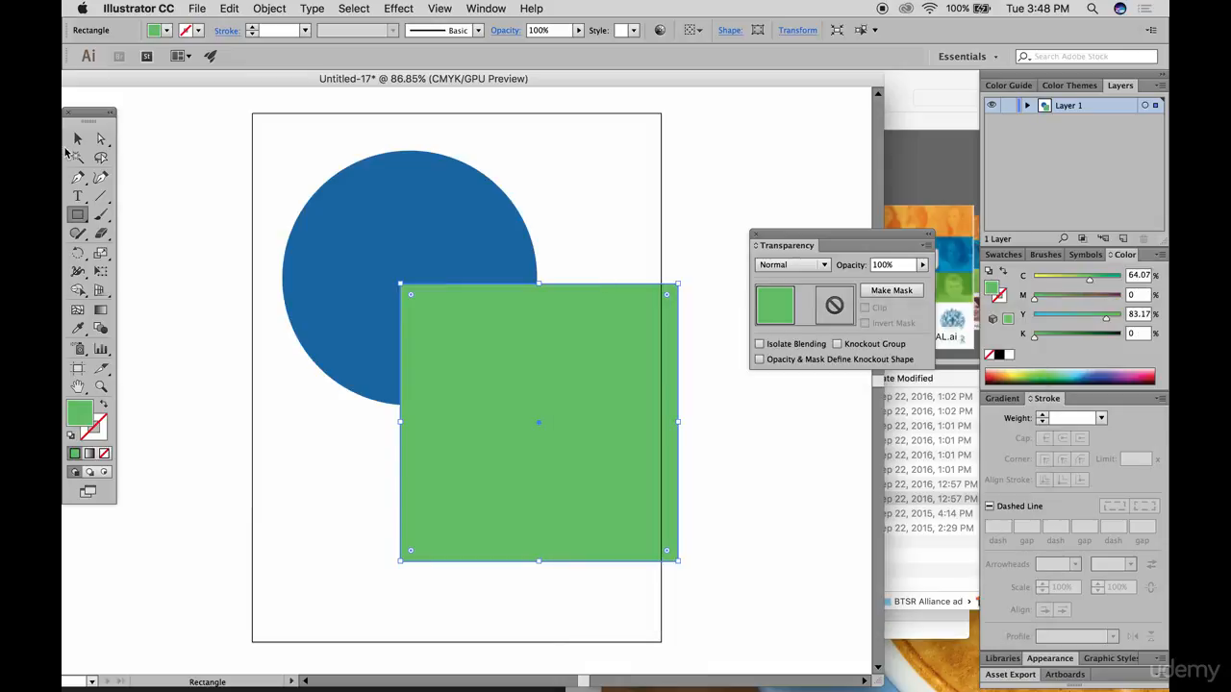
# Select the circle and square together, set their blending mode to Overlay, and deselect them.
pyautogui.click(78, 138)
pyautogui.click(225, 205)
pyautogui.moveTo(301, 189); pyautogui.dragTo(483, 398)
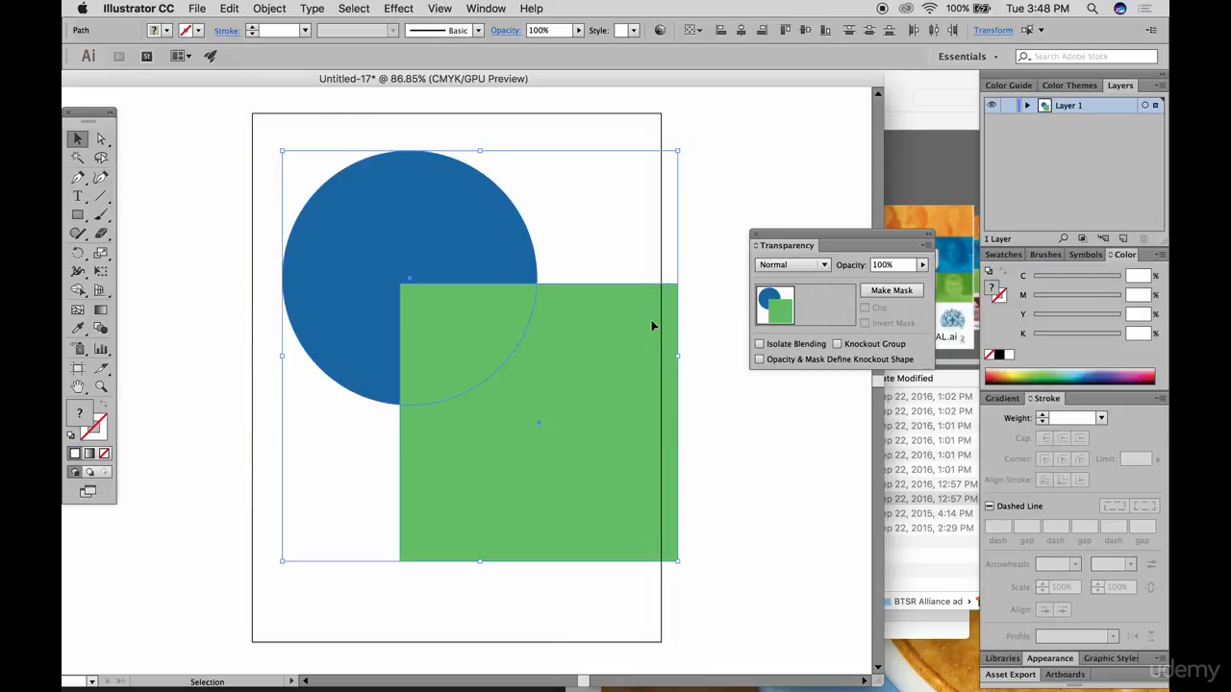
pyautogui.click(775, 263)
pyautogui.click(801, 418)
pyautogui.click(763, 557)
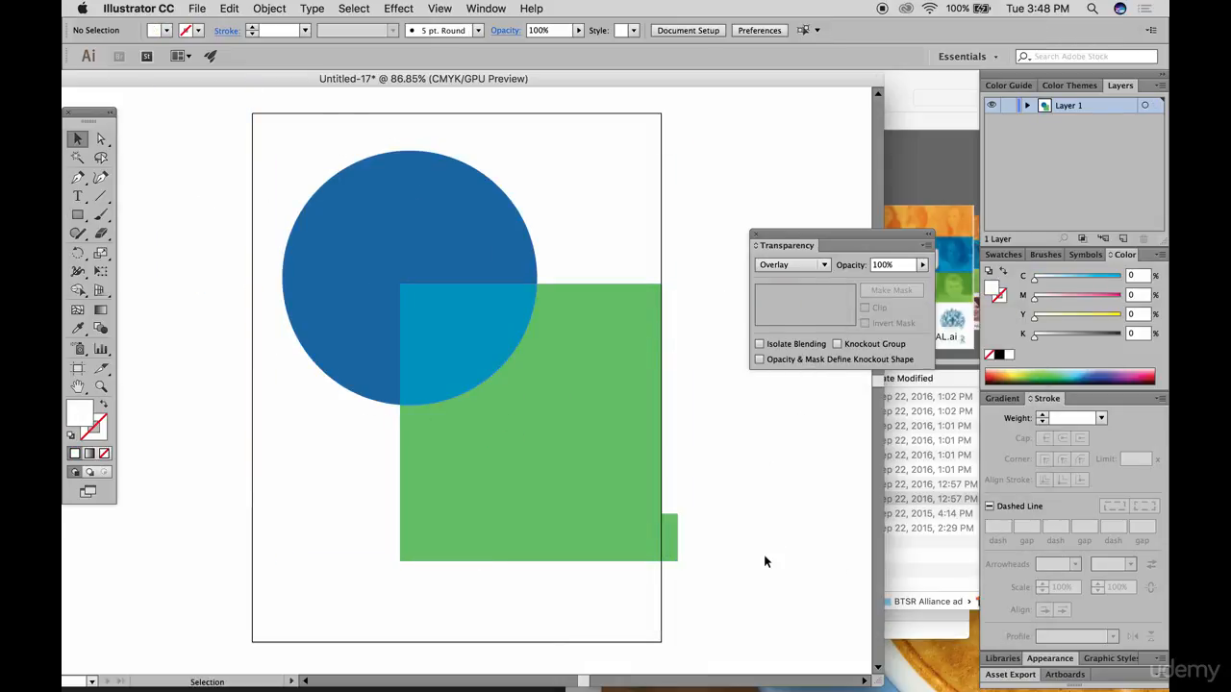
# Move the green square further over the circle and scale it down to about 4 in wide.
pyautogui.moveTo(567, 478); pyautogui.dragTo(504, 433)
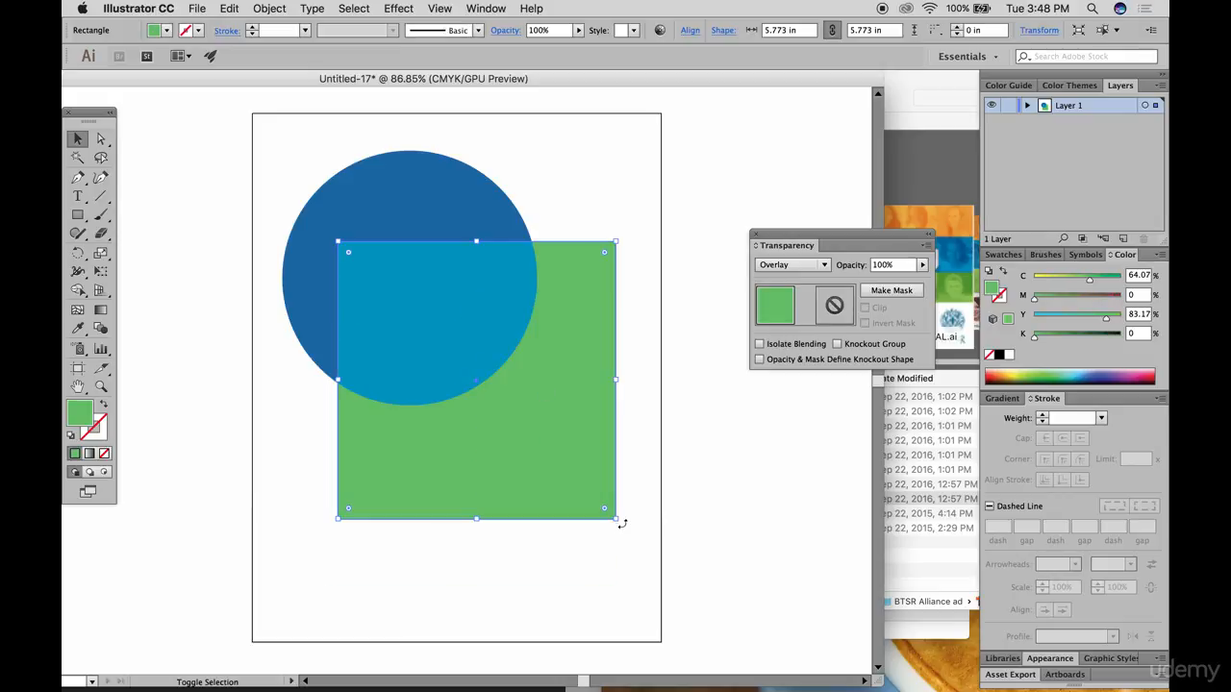
pyautogui.moveTo(611, 518); pyautogui.dragTo(514, 446)
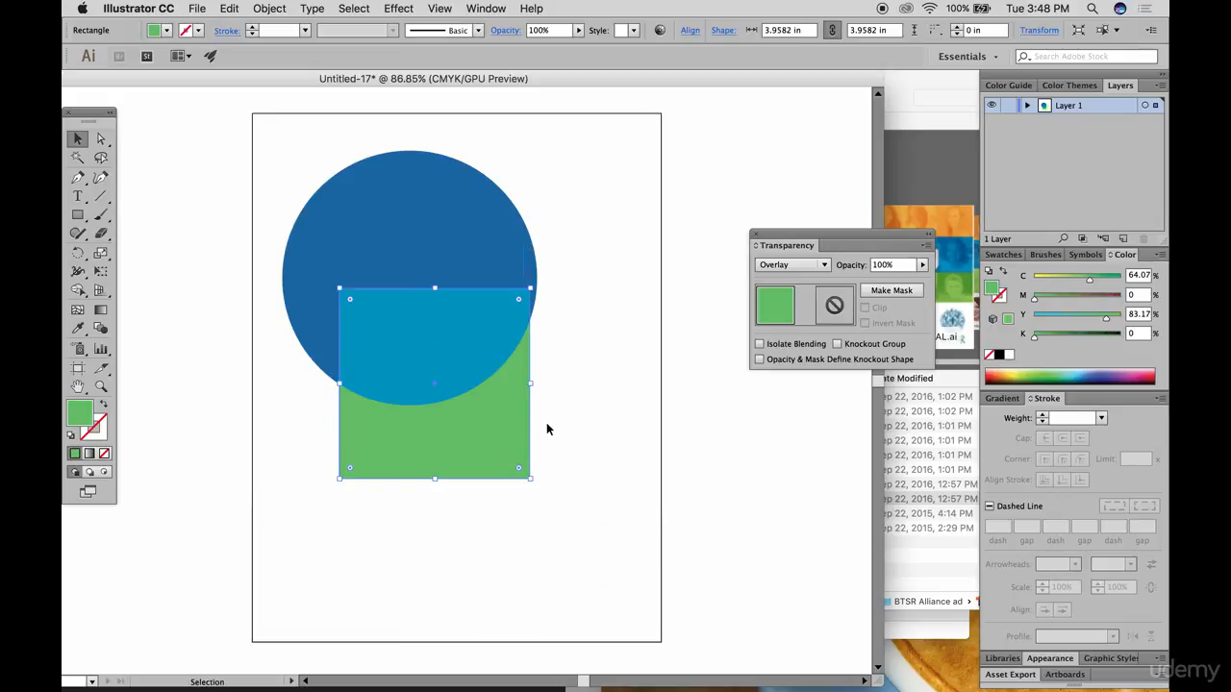